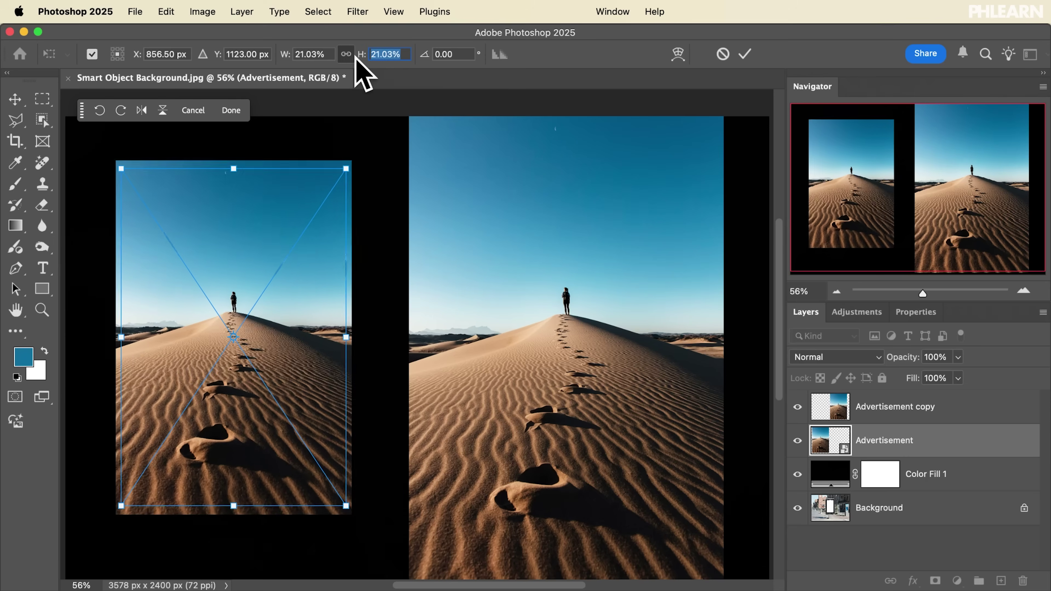
Scale the desert image to 26.03%, then open the Advertisement smart object and copy its photo
key(Down)
key(Down)
key(Down)
key(Down)
key(Down)
key(Down)
key(Down)
key(Down)
key(Down)
key(Down)
key(Down)
key(Down)
key(Down)
key(Down)
key(Down)
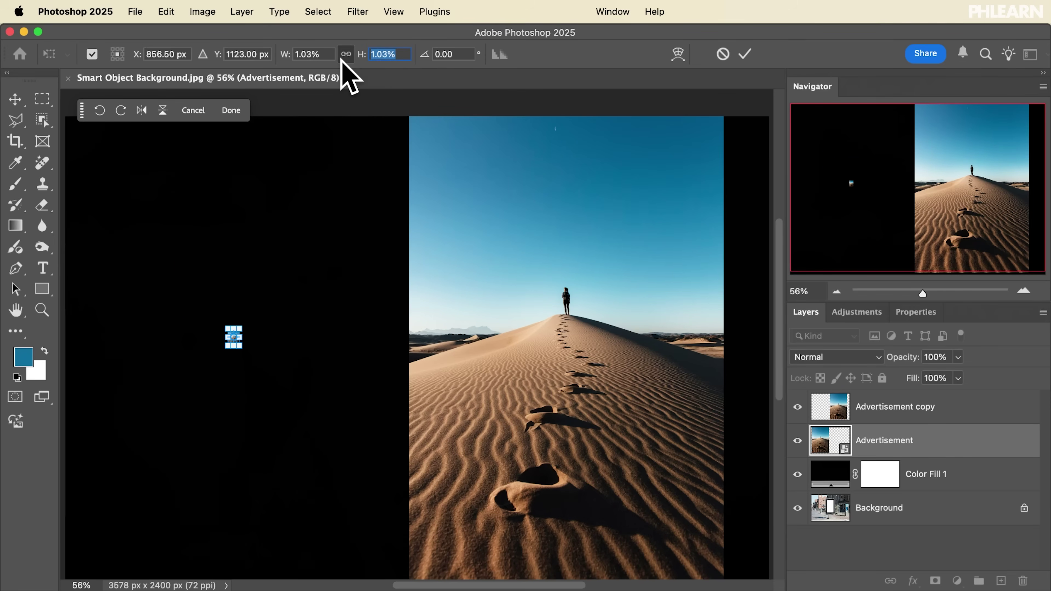
key(Up)
key(Up)
key(Up)
key(Up)
key(Up)
key(Up)
key(Up)
key(Up)
key(Up)
key(Up)
key(Up)
key(Up)
key(Up)
key(Up)
key(Up)
key(Up)
key(Up)
key(Up)
key(Up)
key(Up)
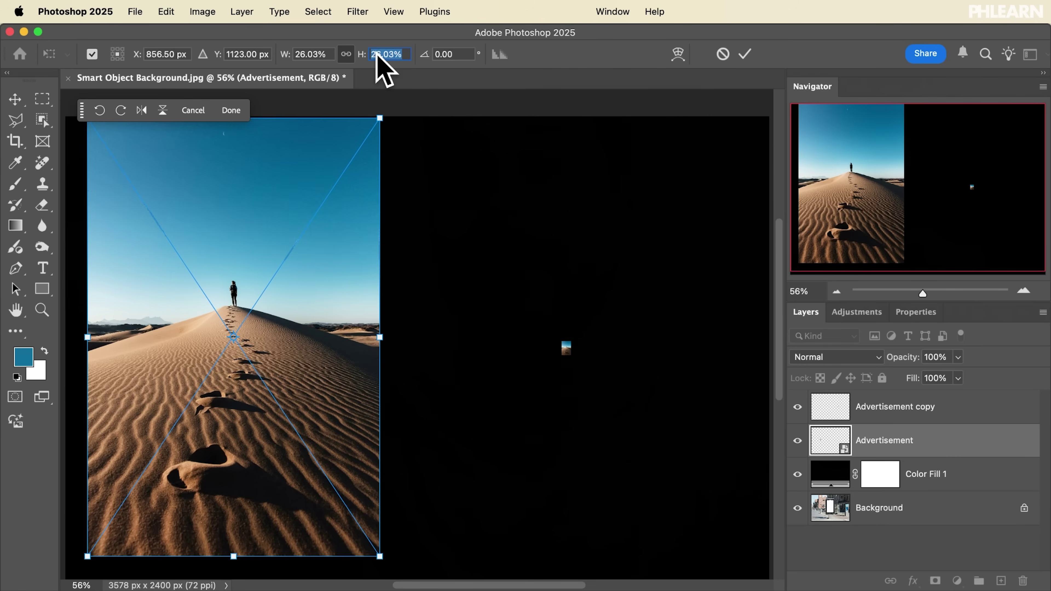
key(Return)
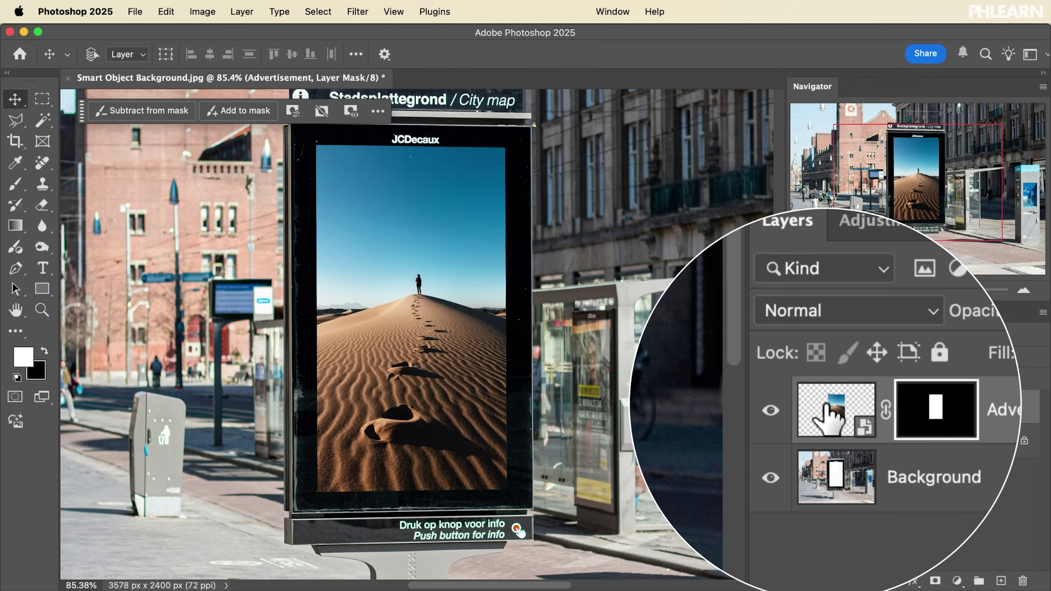
double_click(824, 412)
drag(824, 413, 765, 406)
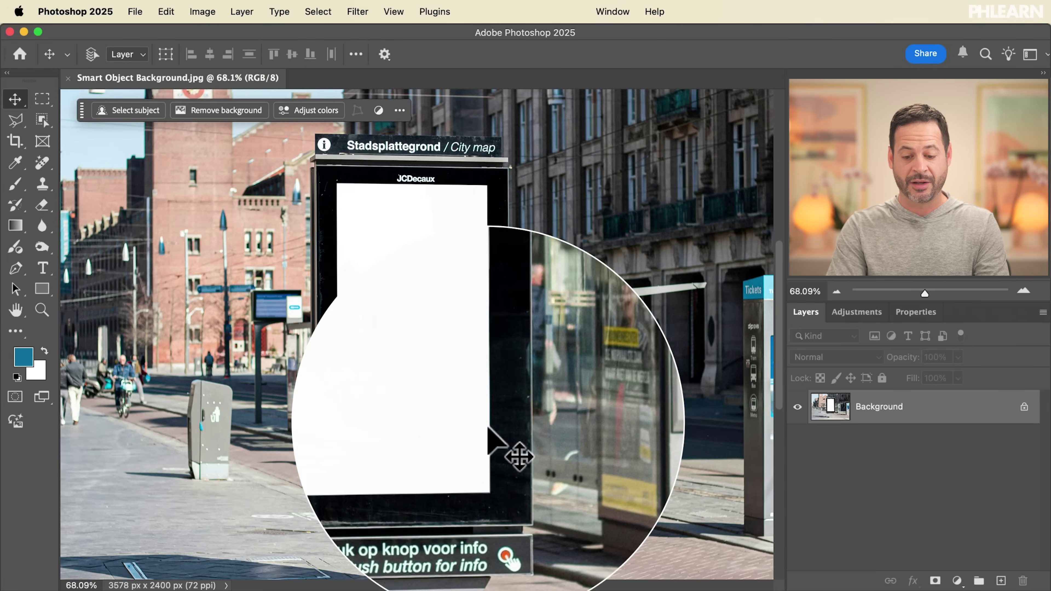
Place Advertisement.jpg from Finder into the bus-stop document, then fit the canvas in view
key(super+Tab)
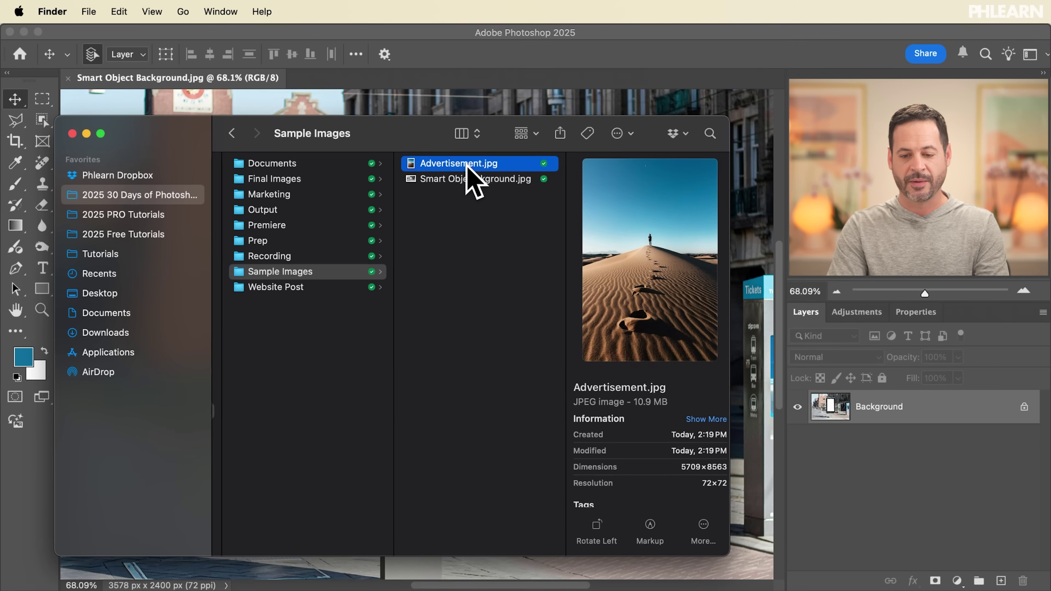
drag(619, 103, 584, 194)
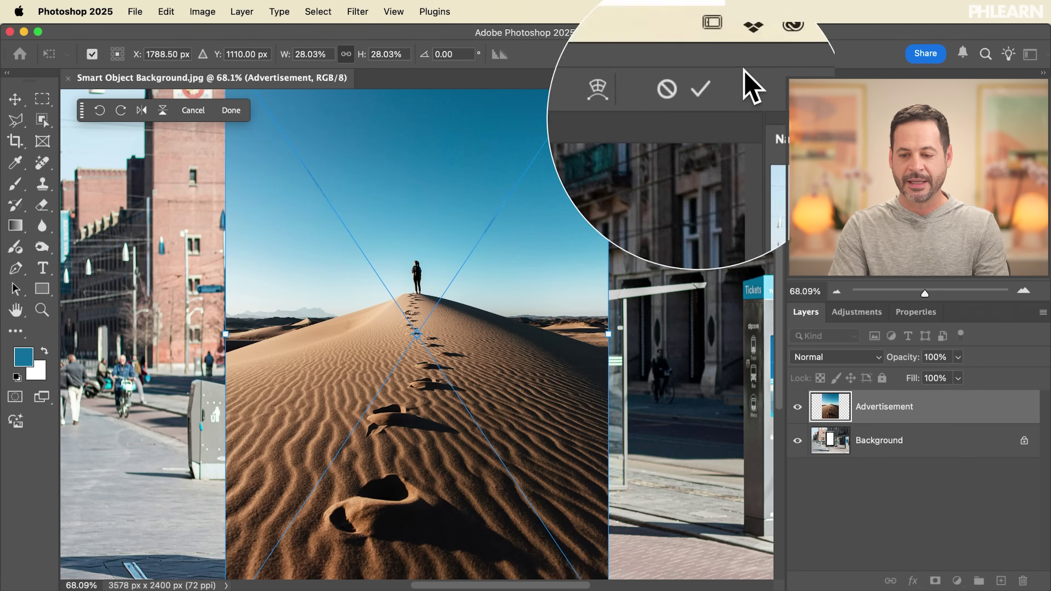
click(745, 54)
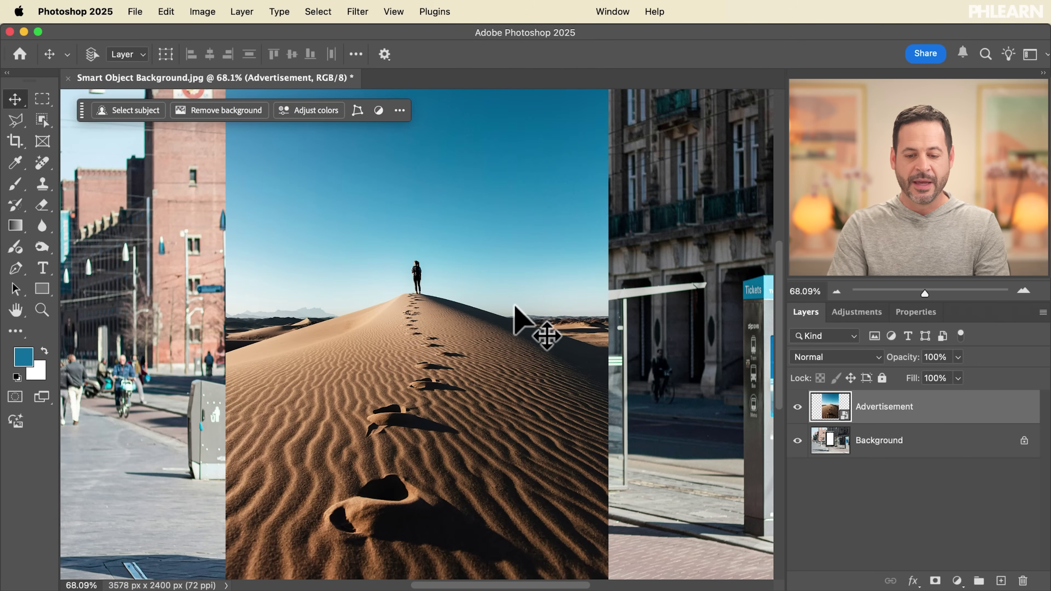
key(super+0)
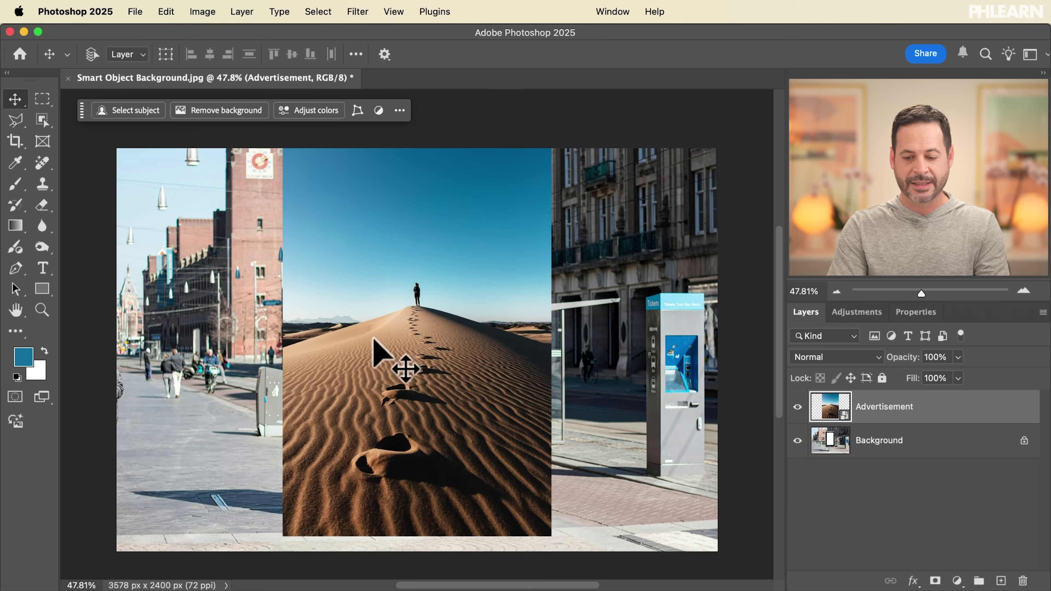
key(super+1)
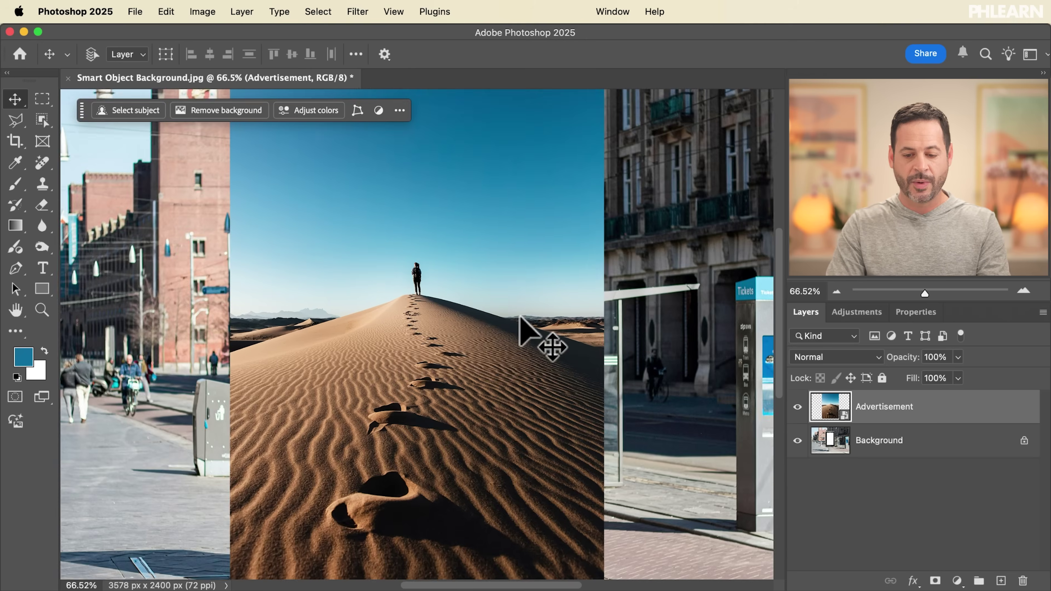
Shift the Advertisement layer 846 px left, duplicate it, and move the copy right
scroll(520, 316, down, 3)
drag(486, 417, 308, 422)
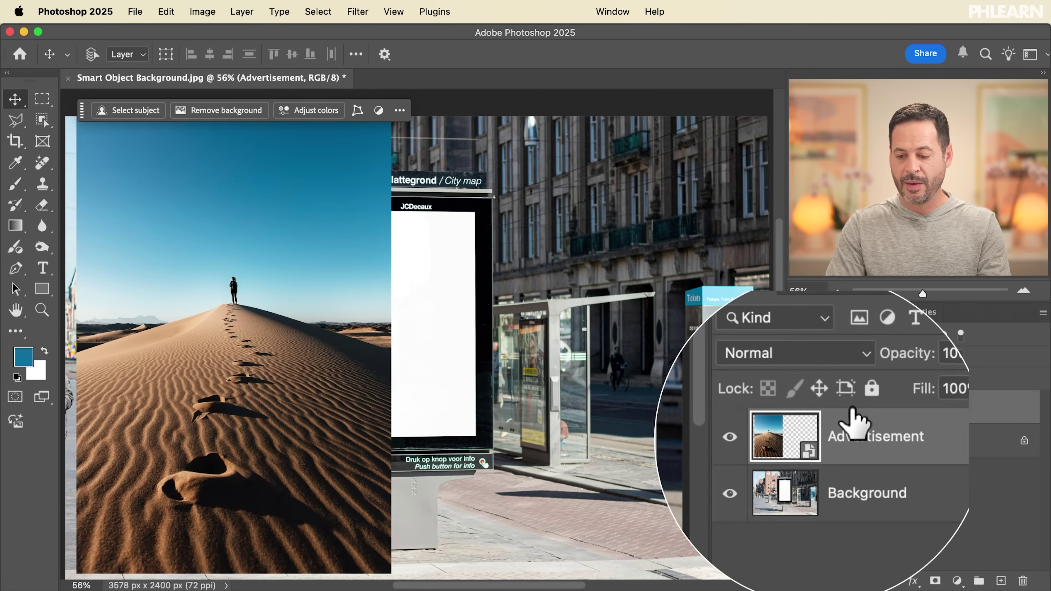
key(super+j)
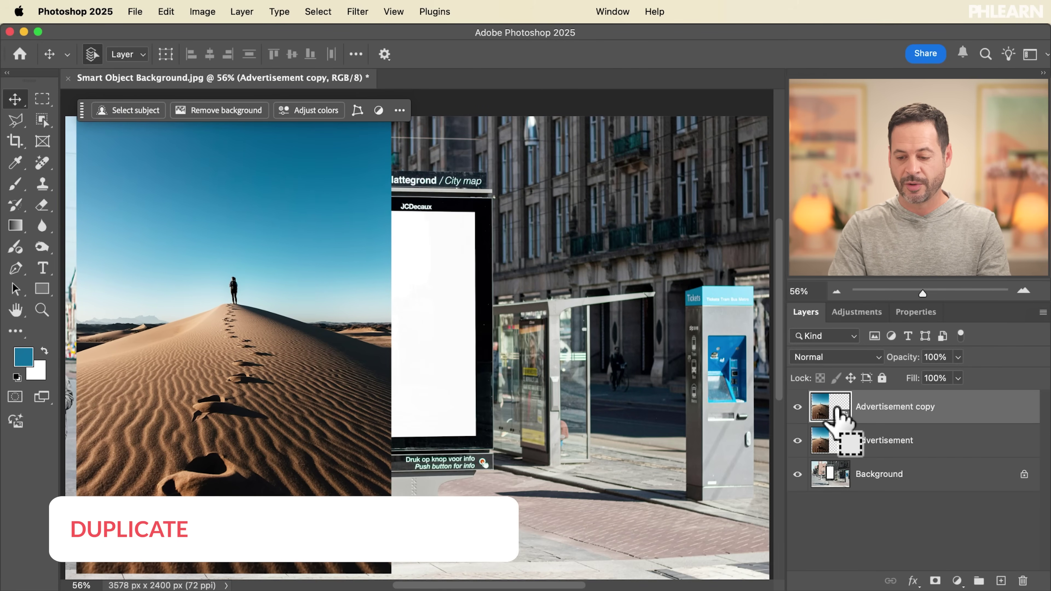
drag(317, 376, 644, 375)
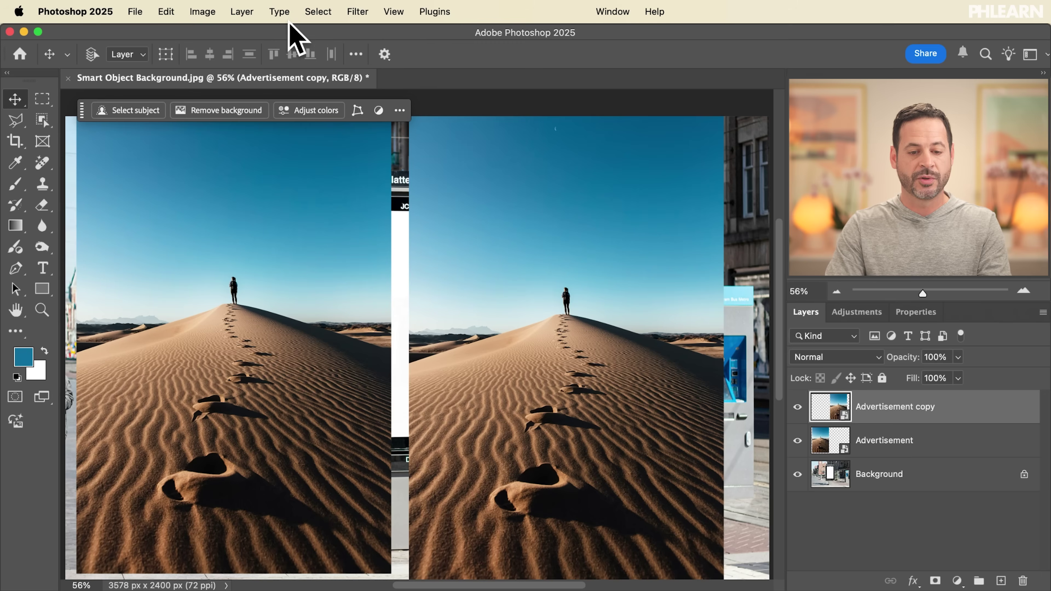
Rasterize the Advertisement copy smart object with Layer > Rasterize > Smart Object
click(244, 11)
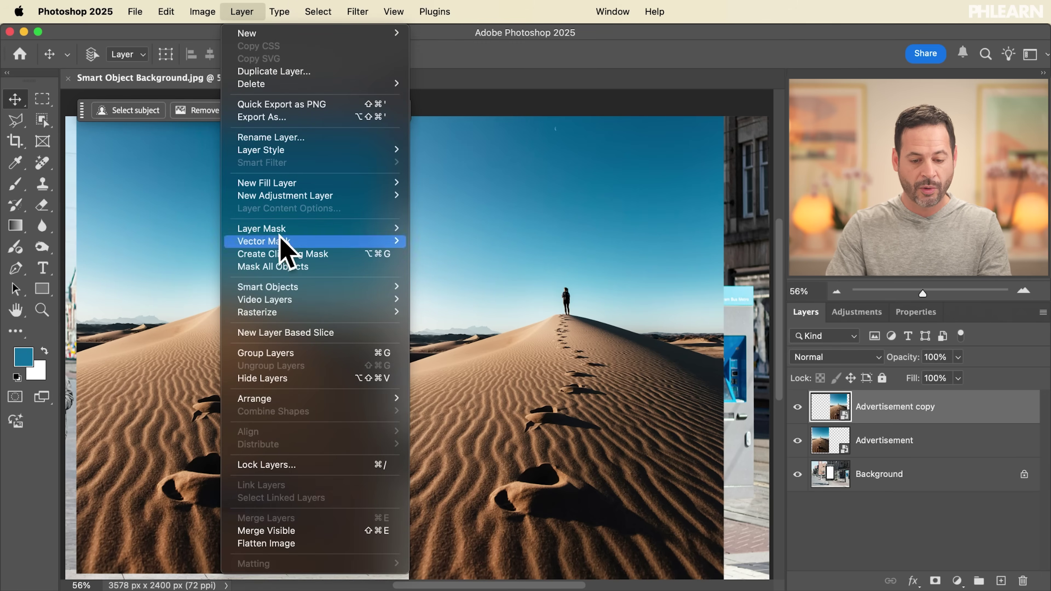
mouse_move(289, 315)
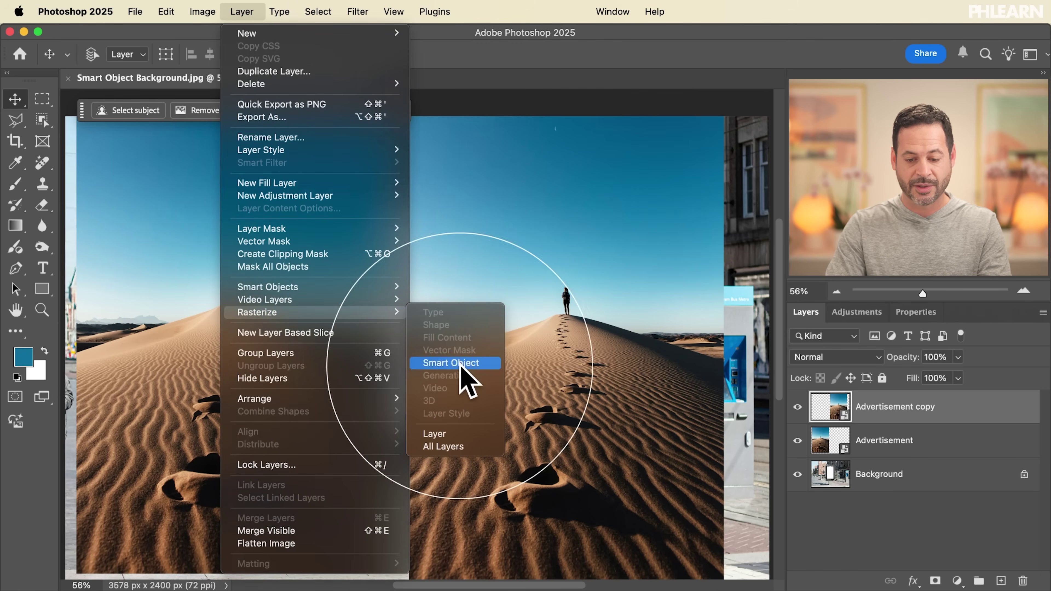
click(461, 363)
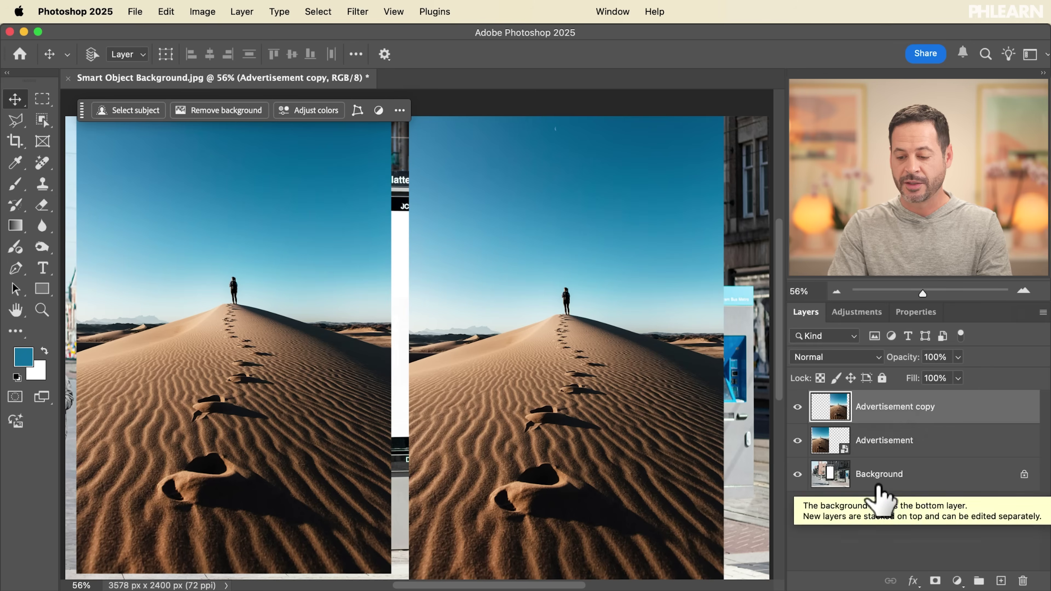
Add a black Solid Color fill layer above the Background
click(877, 485)
click(956, 581)
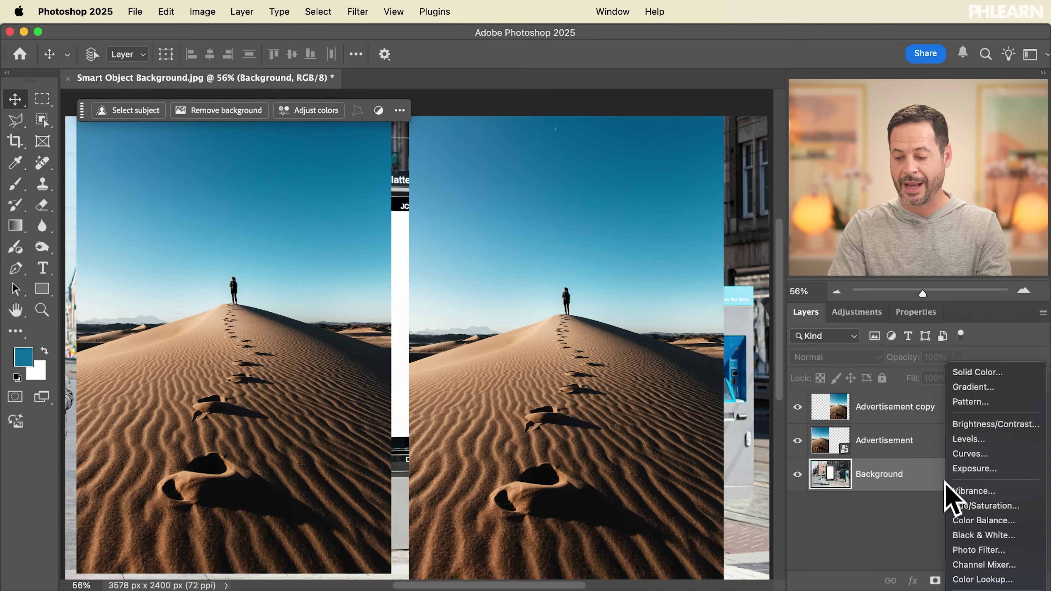
click(965, 372)
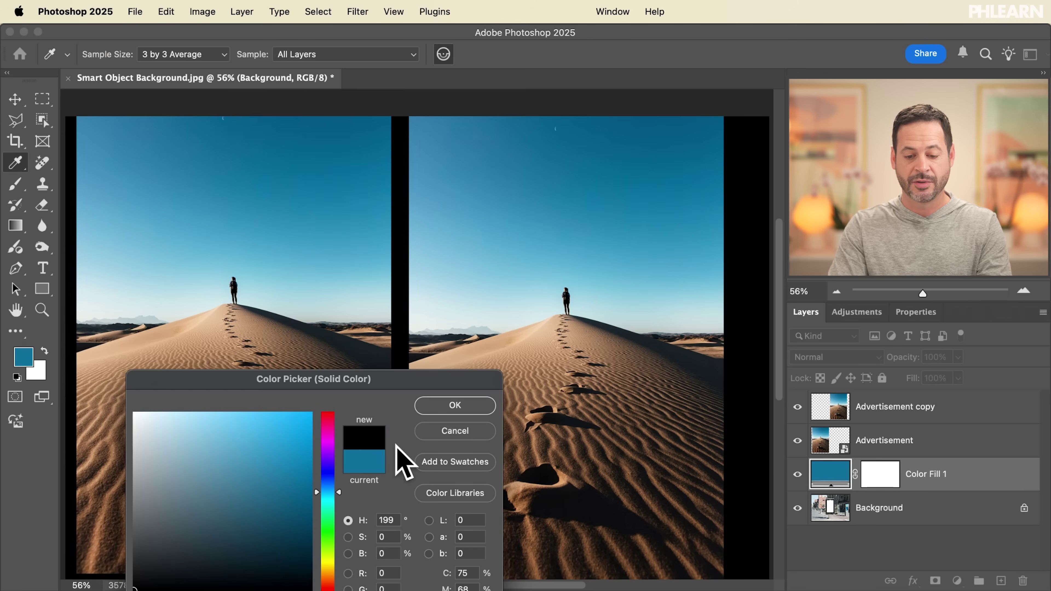
click(461, 406)
Select the Advertisement layer with the Move tool and start Free Transform
key(v)
click(874, 442)
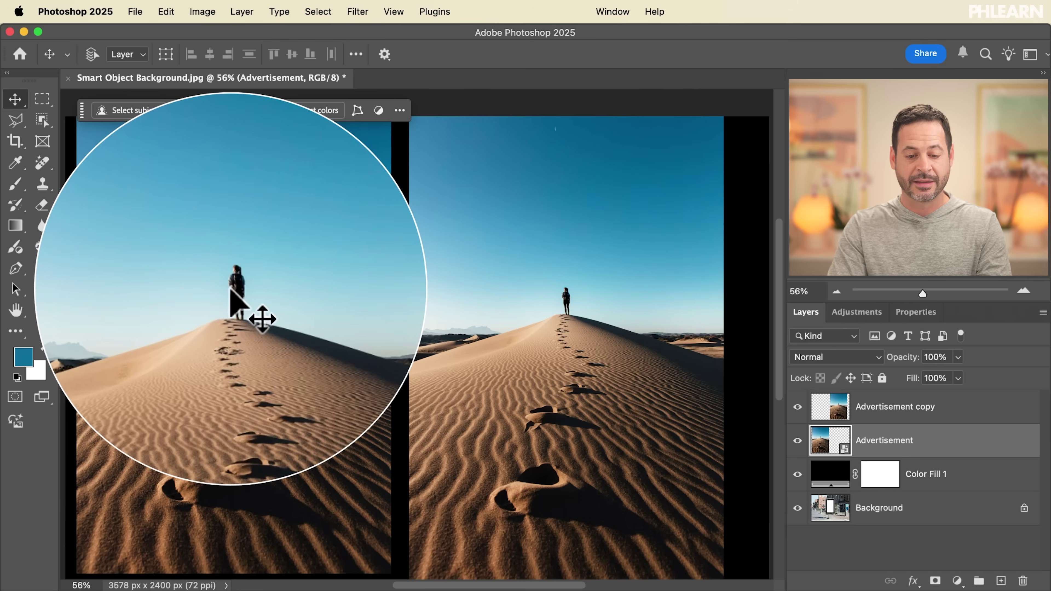
key(super+t)
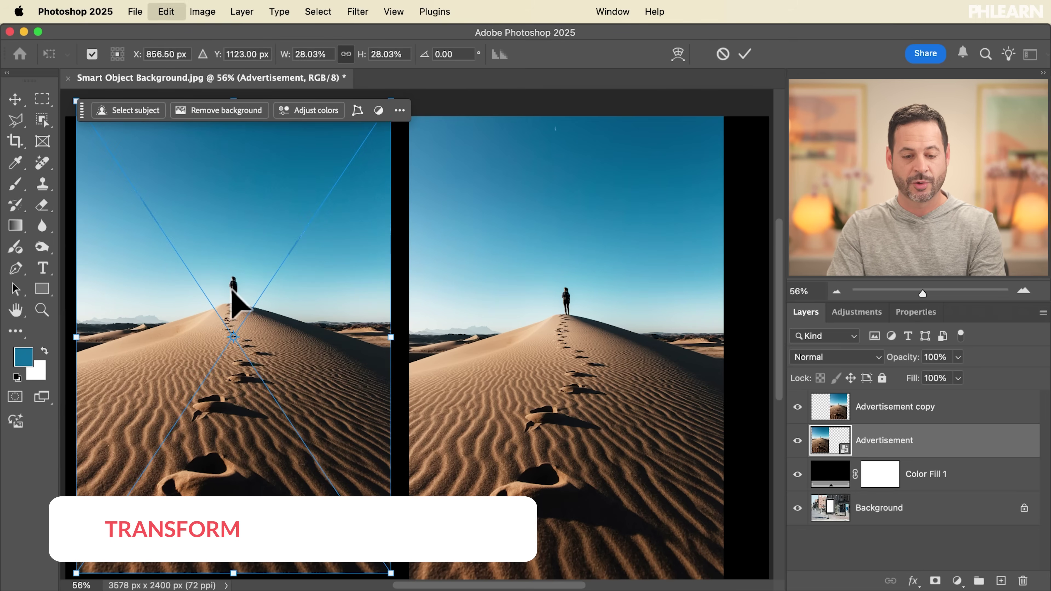
Shrink both the Advertisement smart object and its rasterized copy to tiny sizes
drag(361, 62, 342, 61)
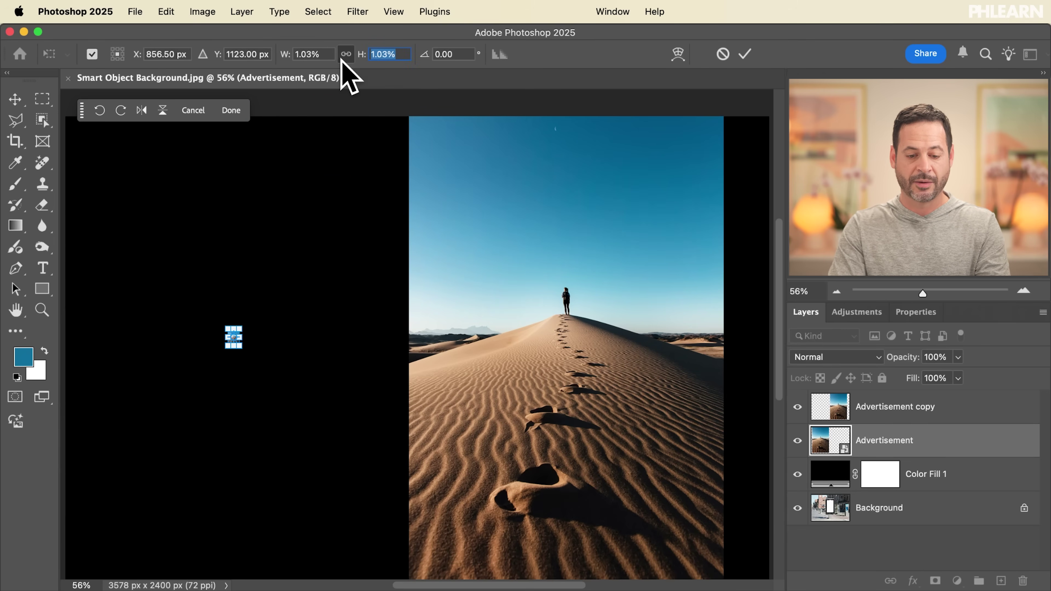
key(Return)
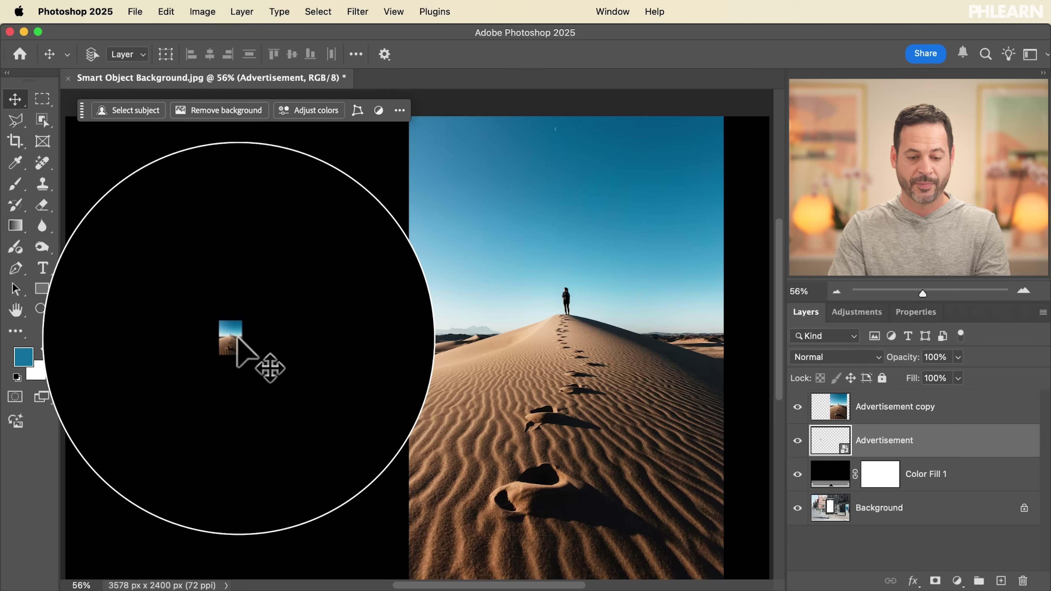
click(879, 412)
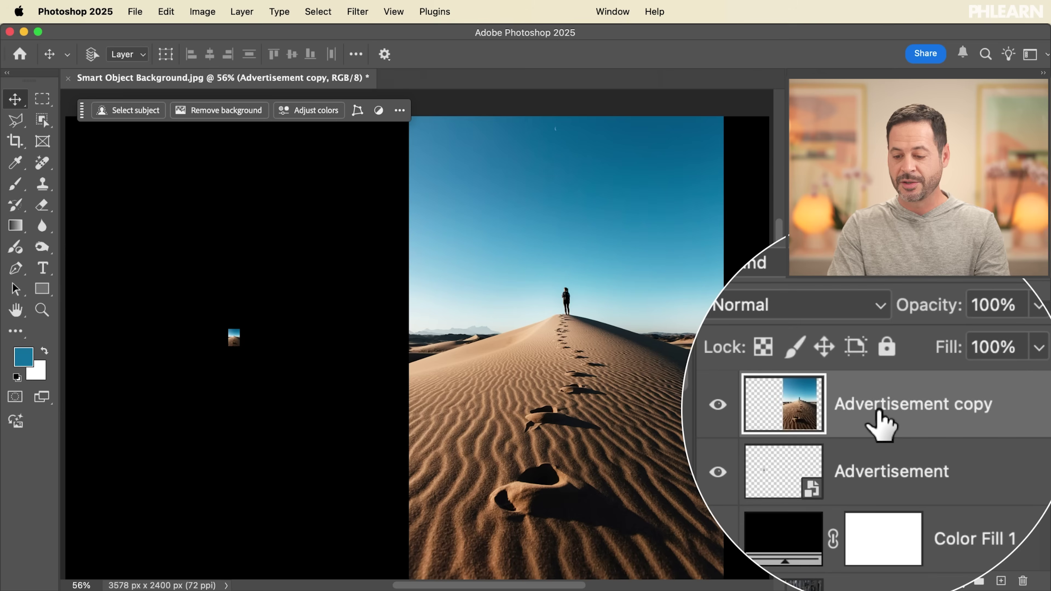
key(ctrl+t)
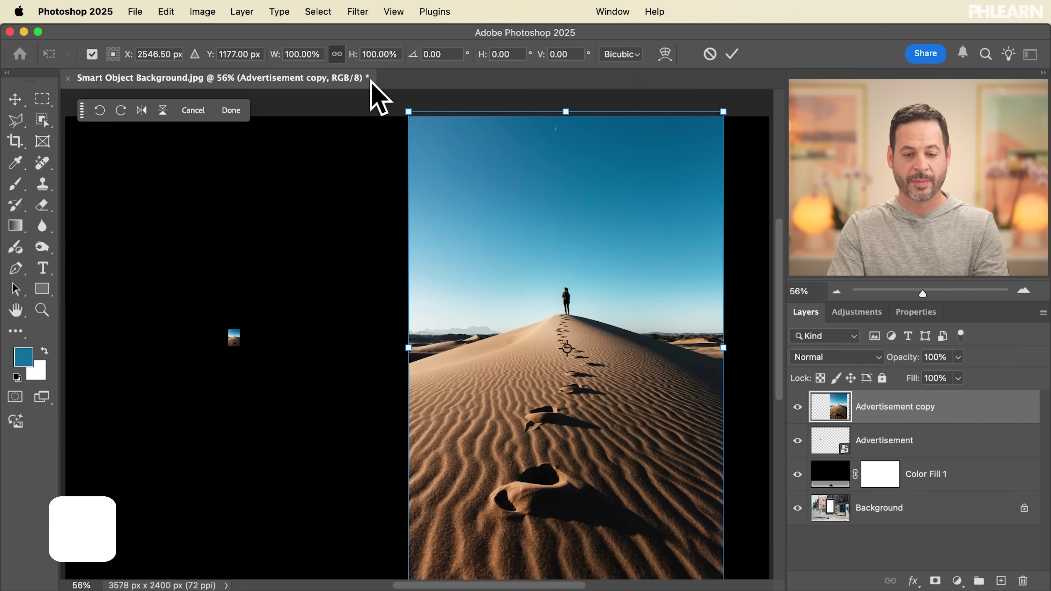
drag(353, 55, 295, 76)
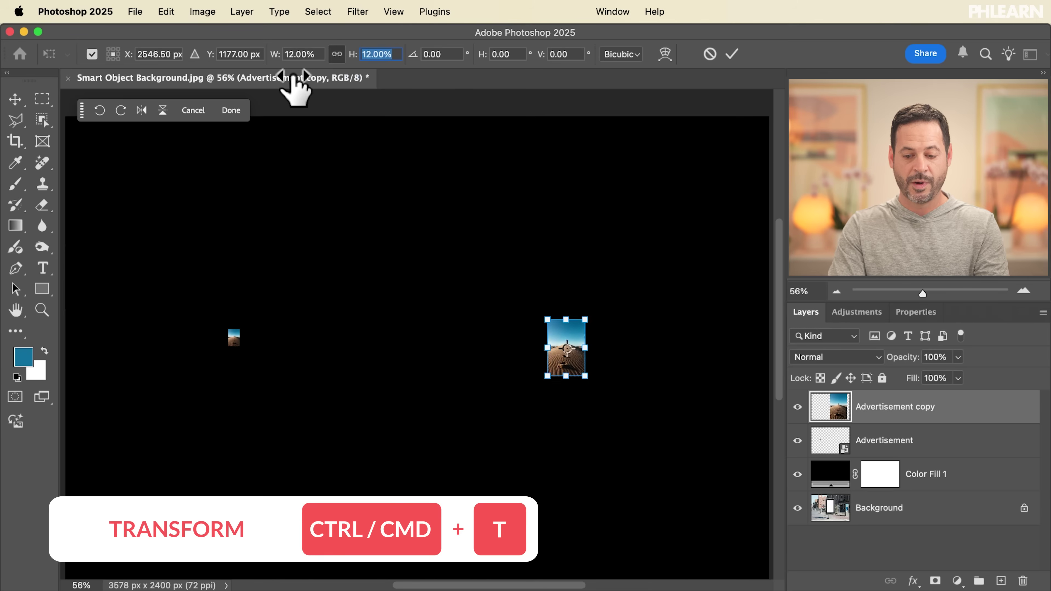
key(Return)
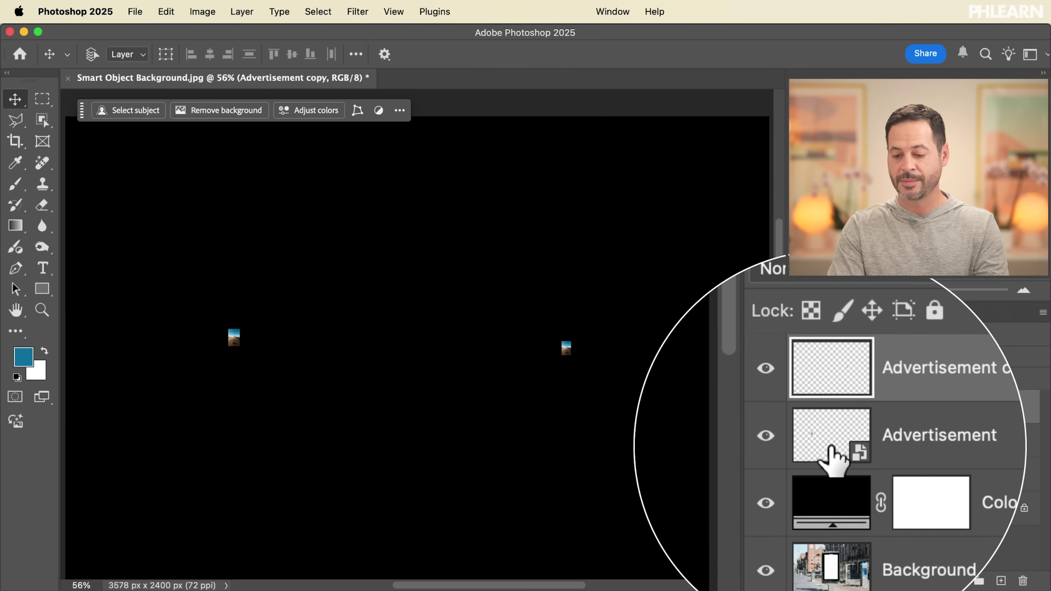
Scale the Advertisement smart object back up to 26.03%
click(825, 445)
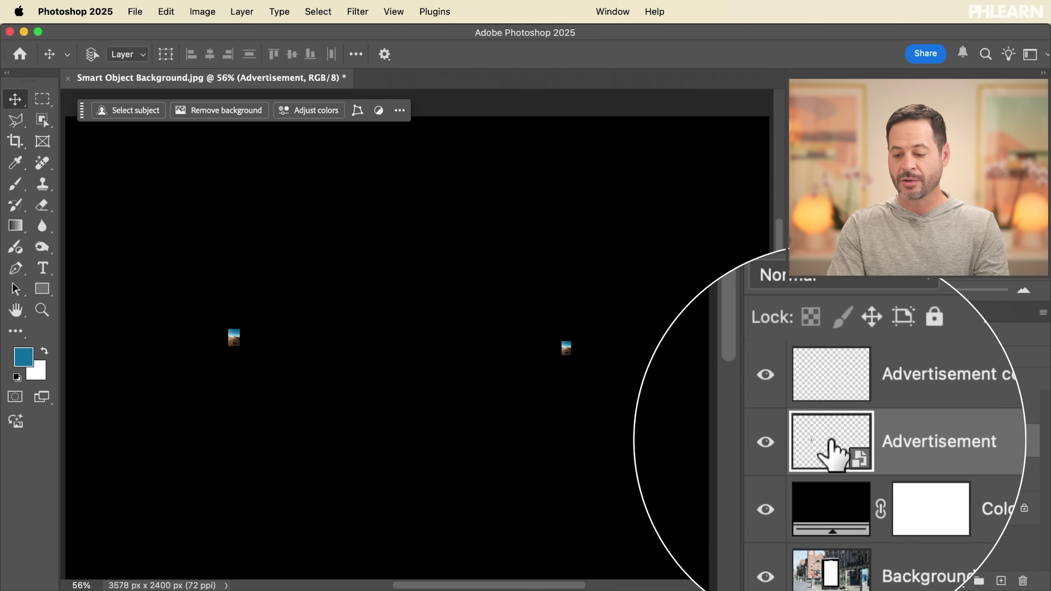
key(super+t)
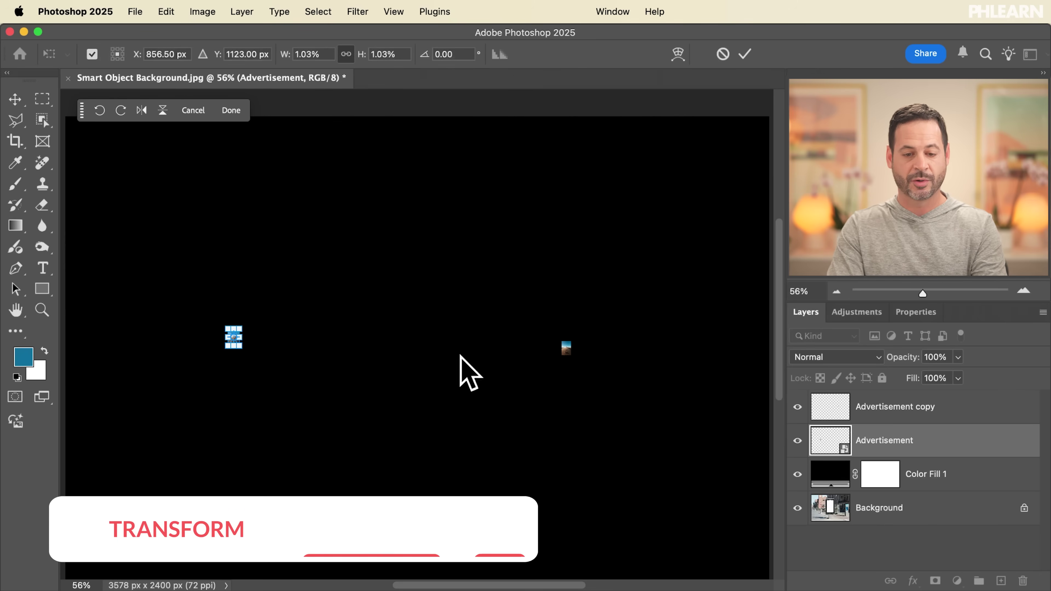
drag(366, 62, 377, 54)
key(Return)
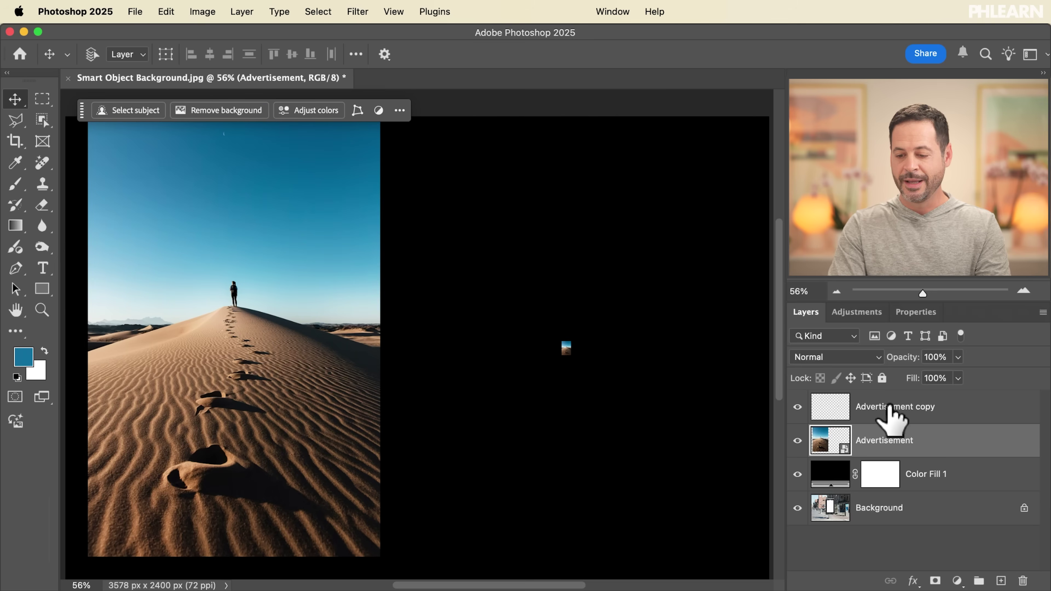
Enlarge the rasterized Advertisement copy to about 3252%, exposing blocky pixels
click(890, 408)
key(super+t)
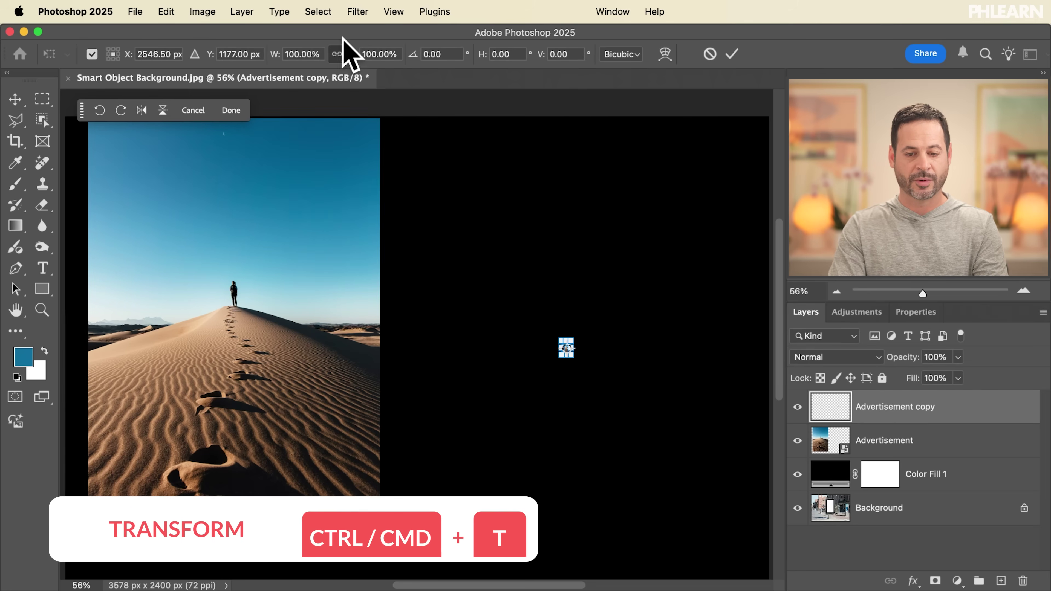
drag(368, 62, 959, 27)
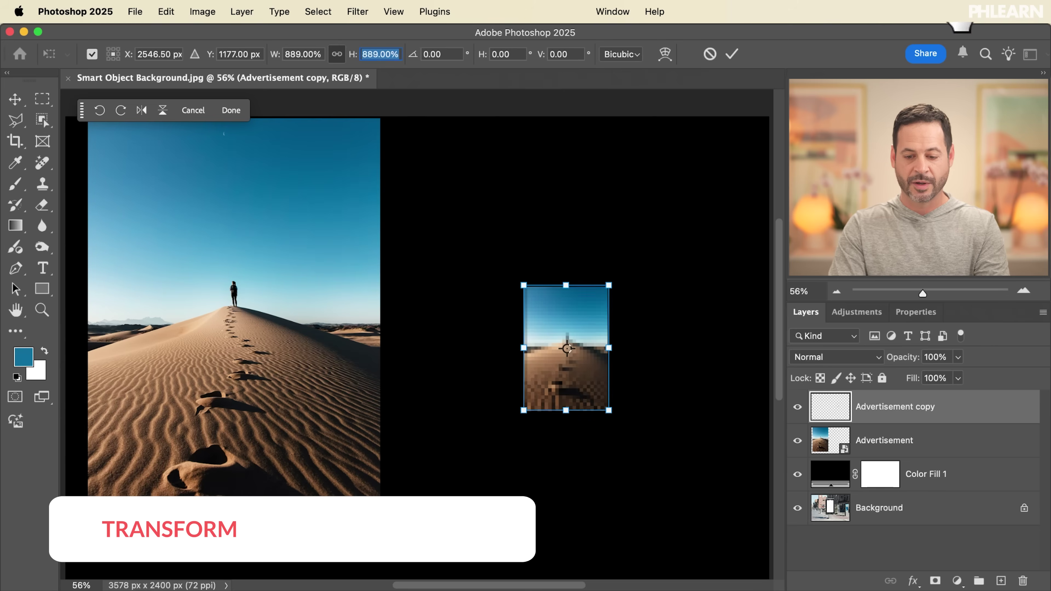
drag(359, 53, 689, 79)
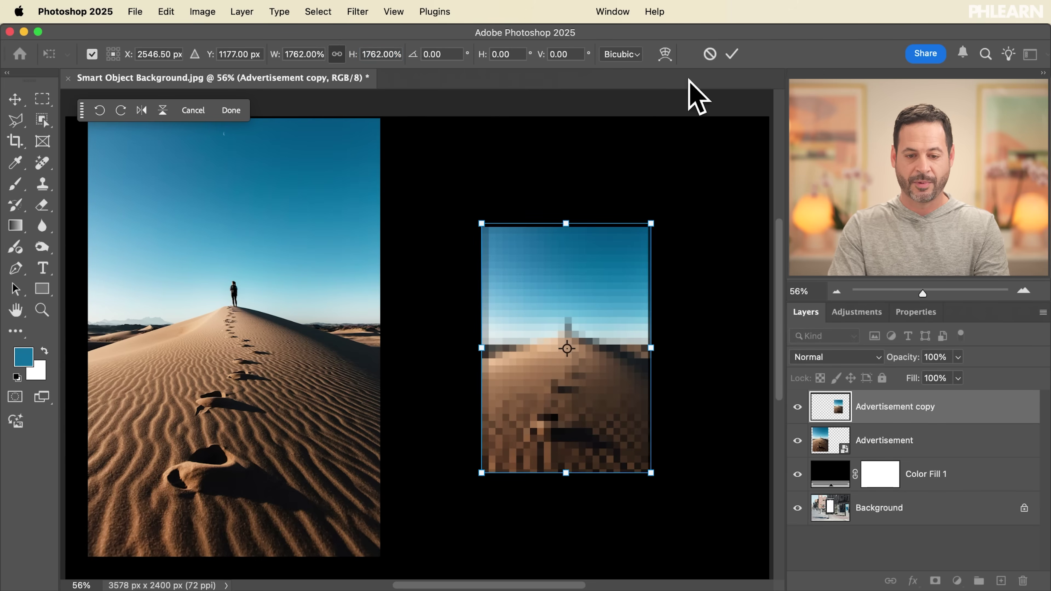
drag(353, 55, 802, 46)
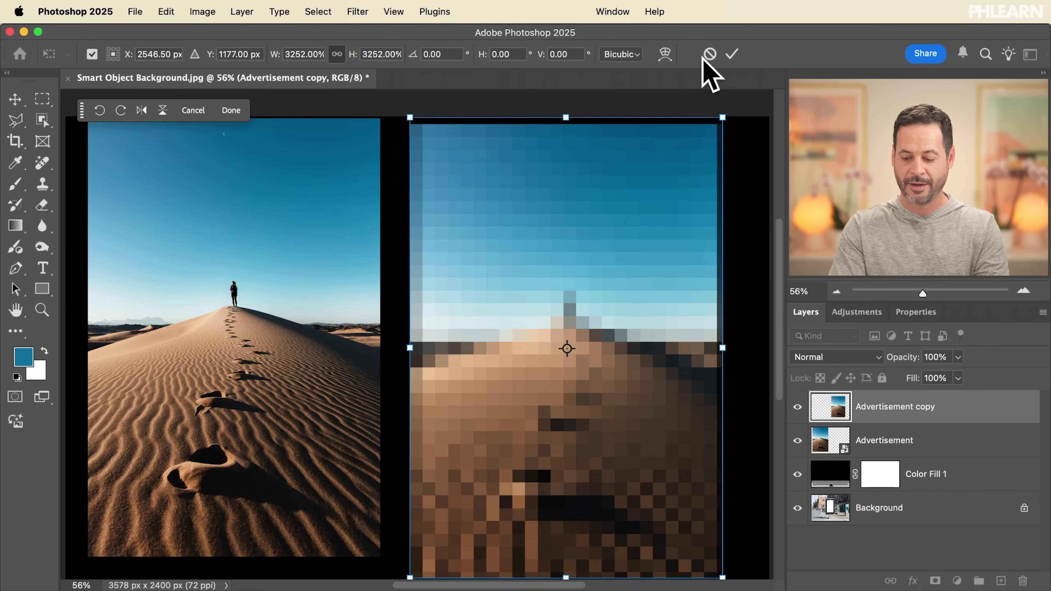
key(Return)
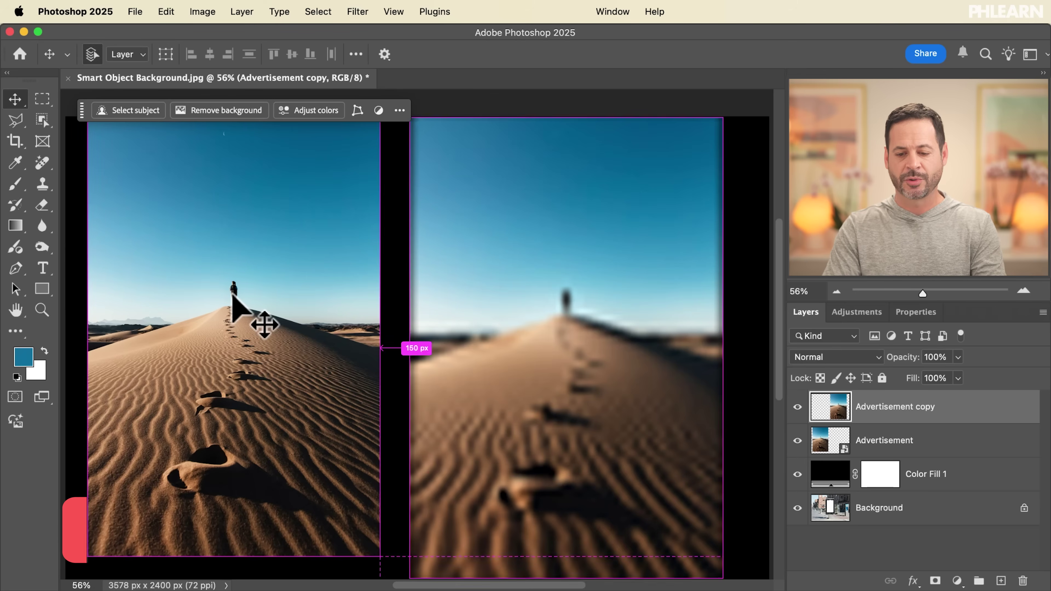
Undo the copy's 3252% enlargement and reselect the Advertisement layer
key(super+z)
key(super+z)
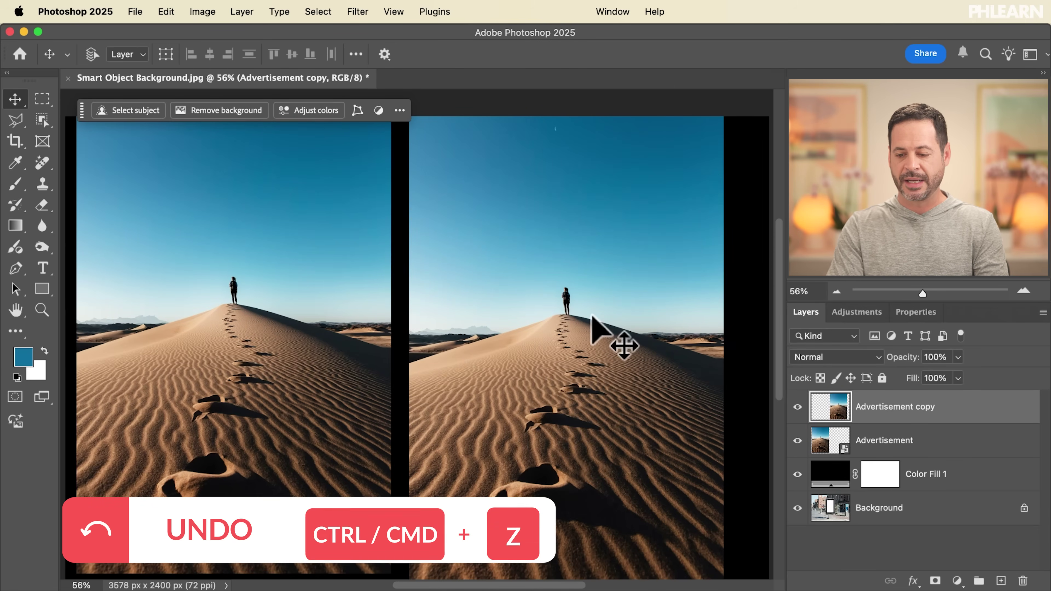
click(877, 445)
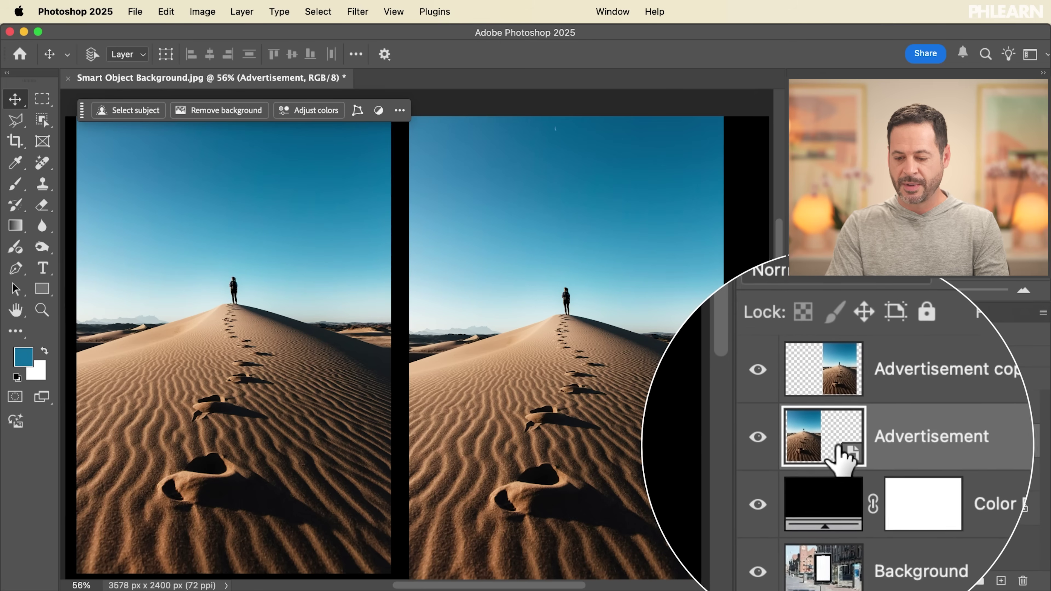
Apply a Gaussian Blur of about 100 pixels to the Advertisement smart object
click(797, 442)
click(797, 442)
click(798, 442)
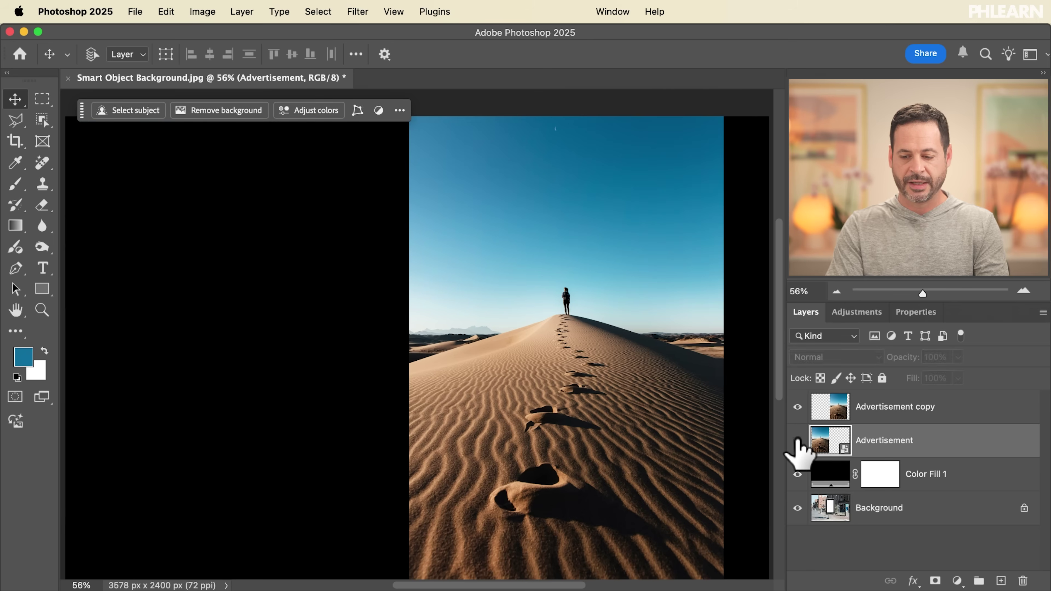
click(797, 440)
click(357, 12)
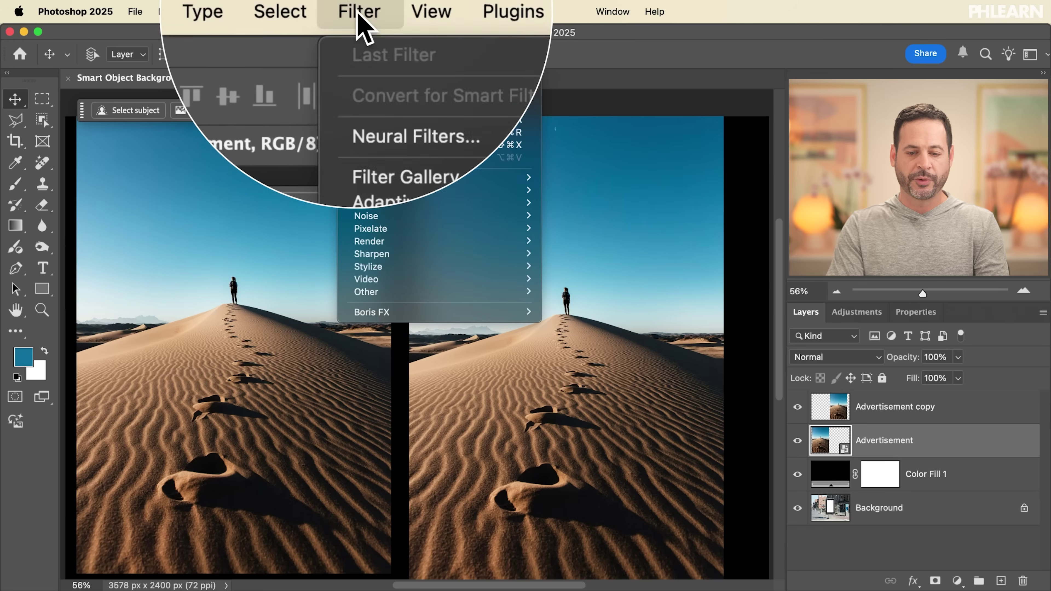
mouse_move(374, 177)
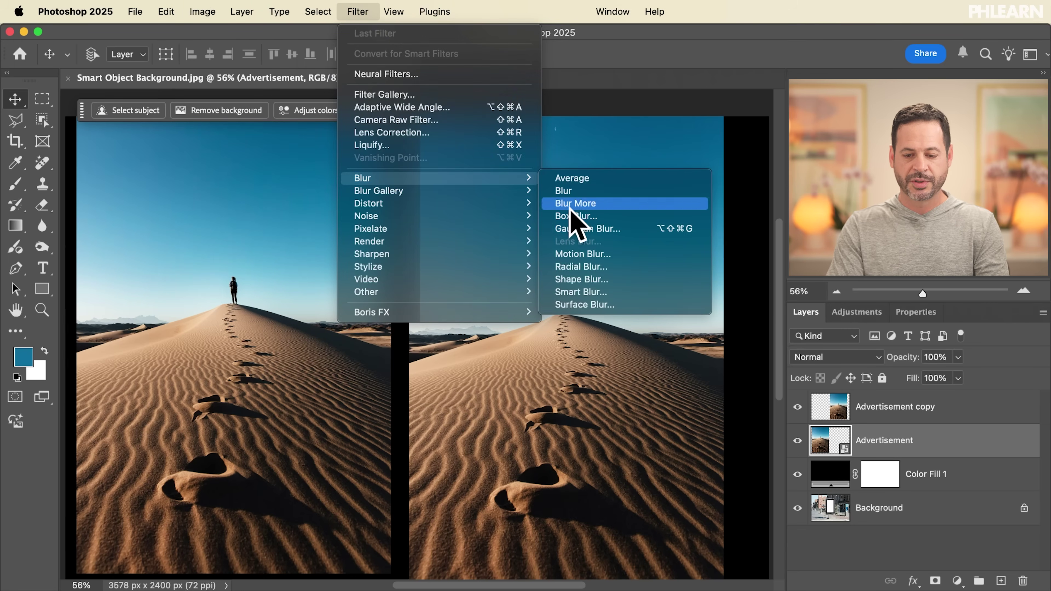
click(588, 228)
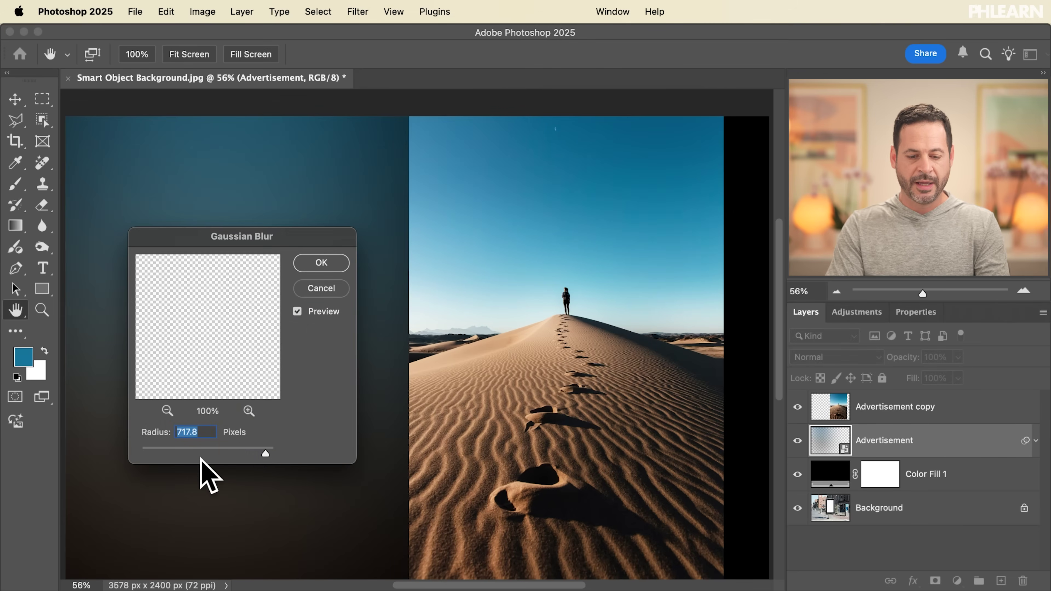
drag(208, 454, 226, 452)
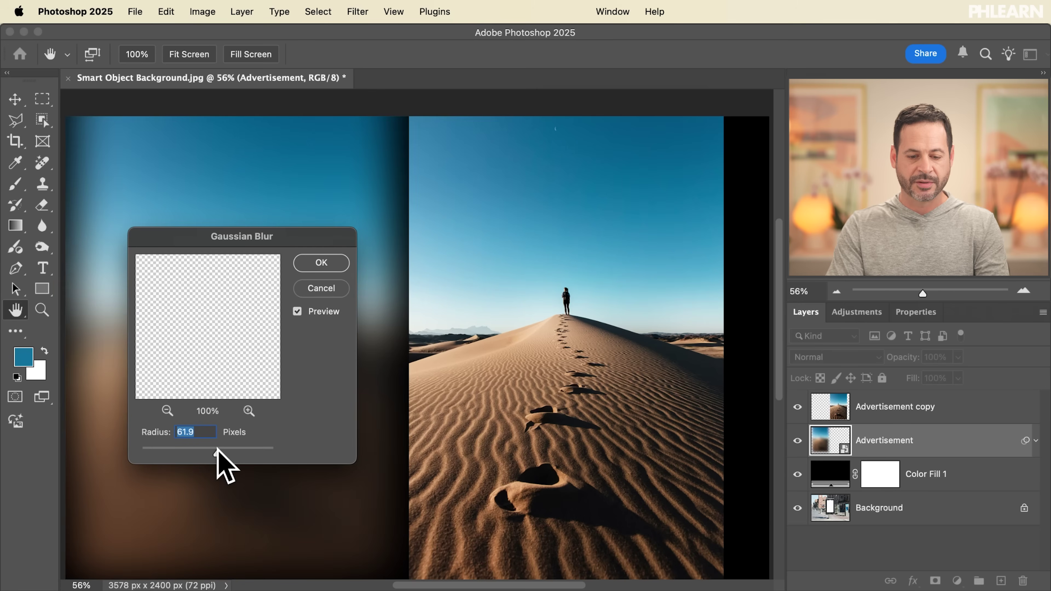
click(322, 263)
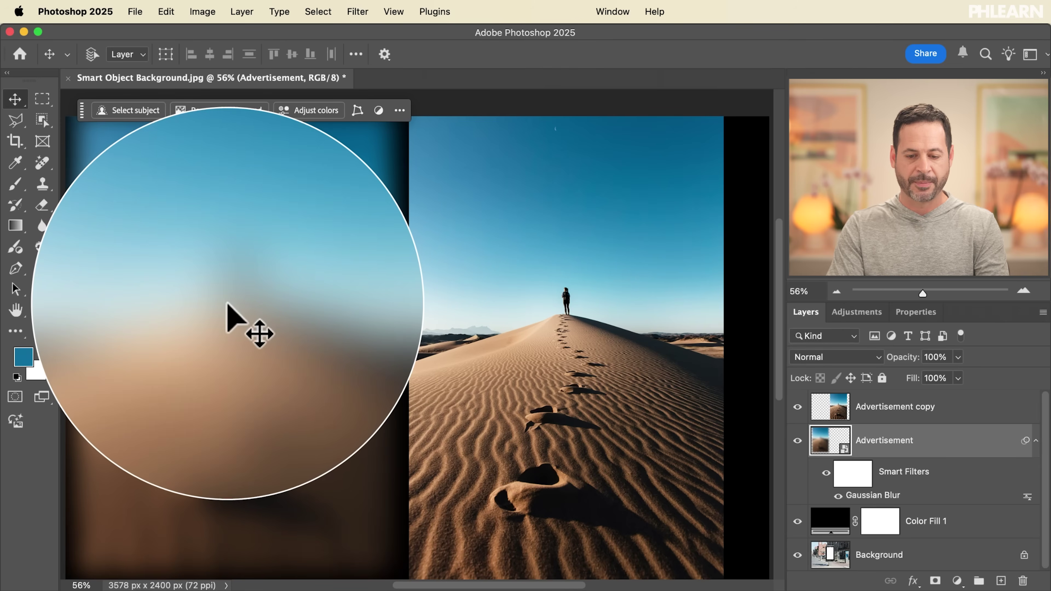
Reapply the same Gaussian Blur to the Advertisement copy layer
click(896, 404)
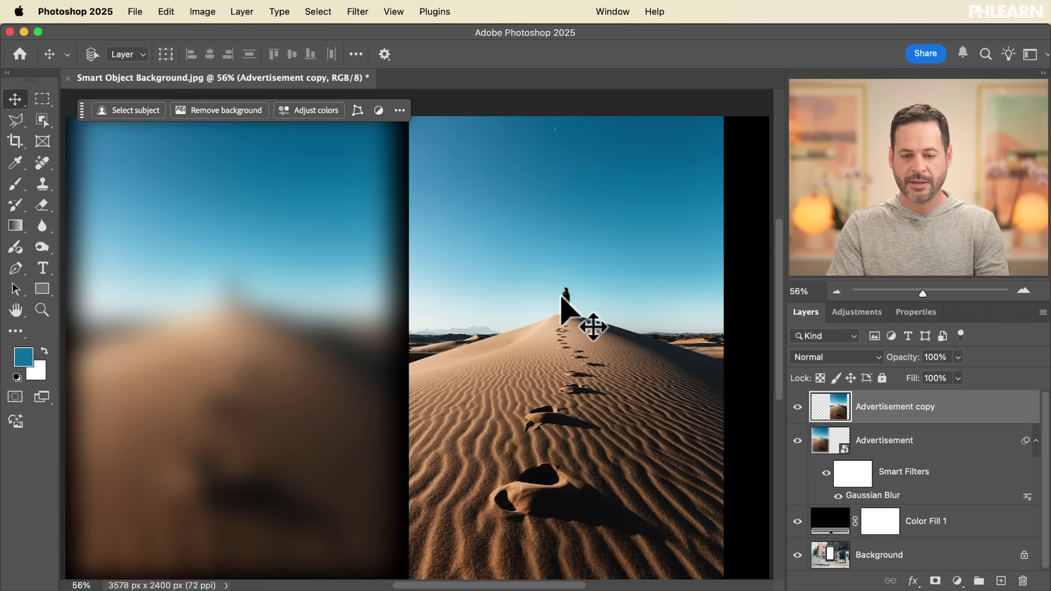
click(358, 11)
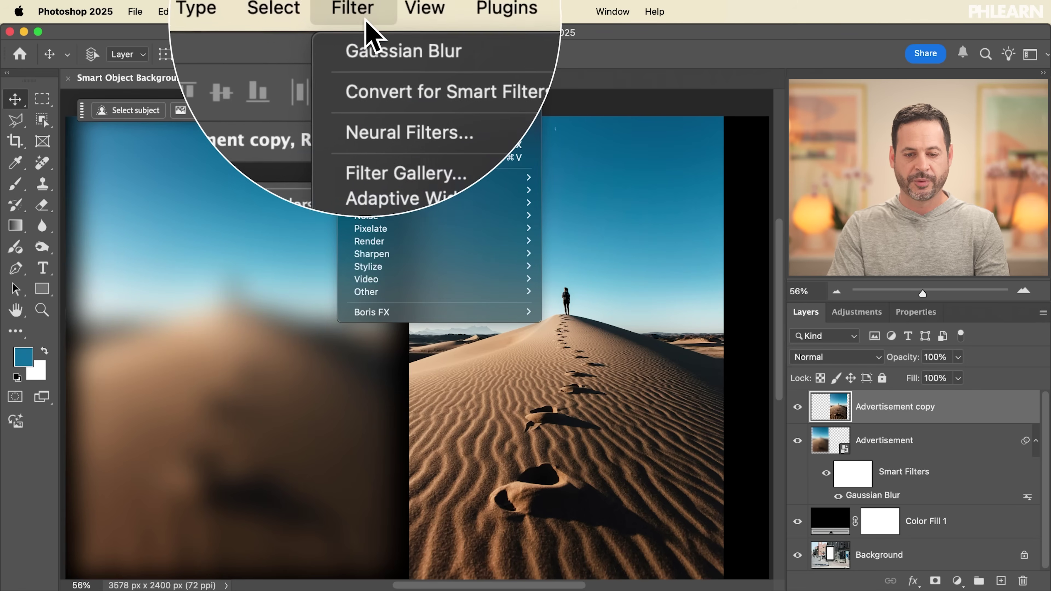
click(371, 26)
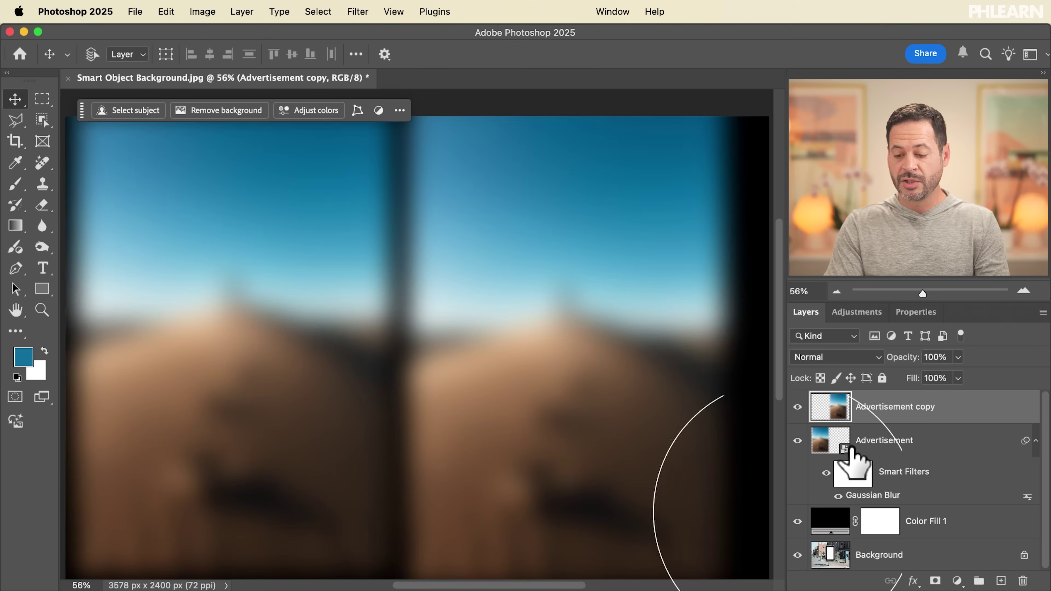
Toggle and re-edit the Advertisement's smart filter, then delete it so the smart object is sharp
click(852, 453)
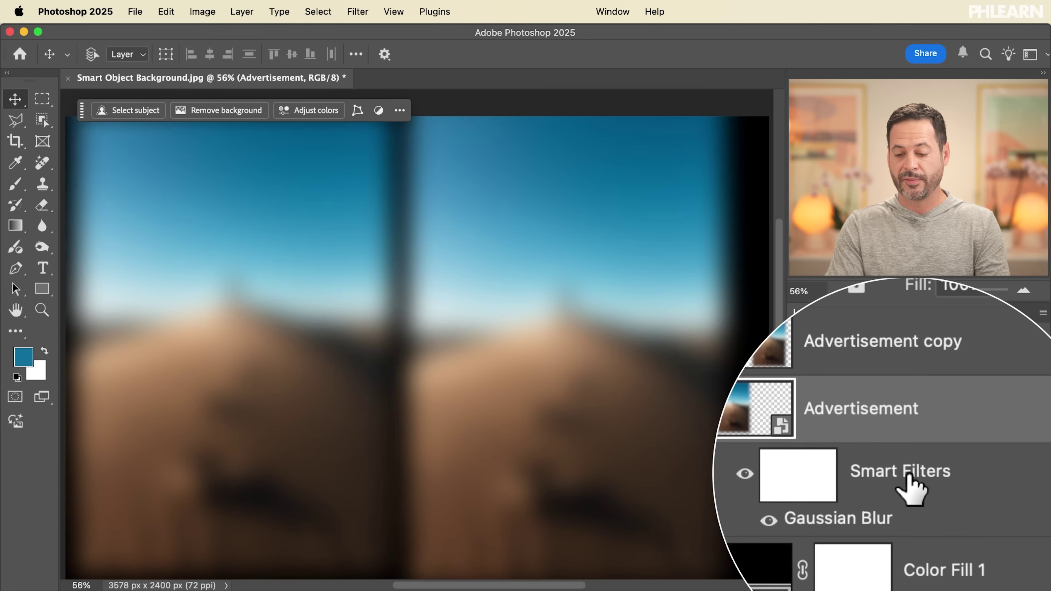
click(824, 480)
click(824, 480)
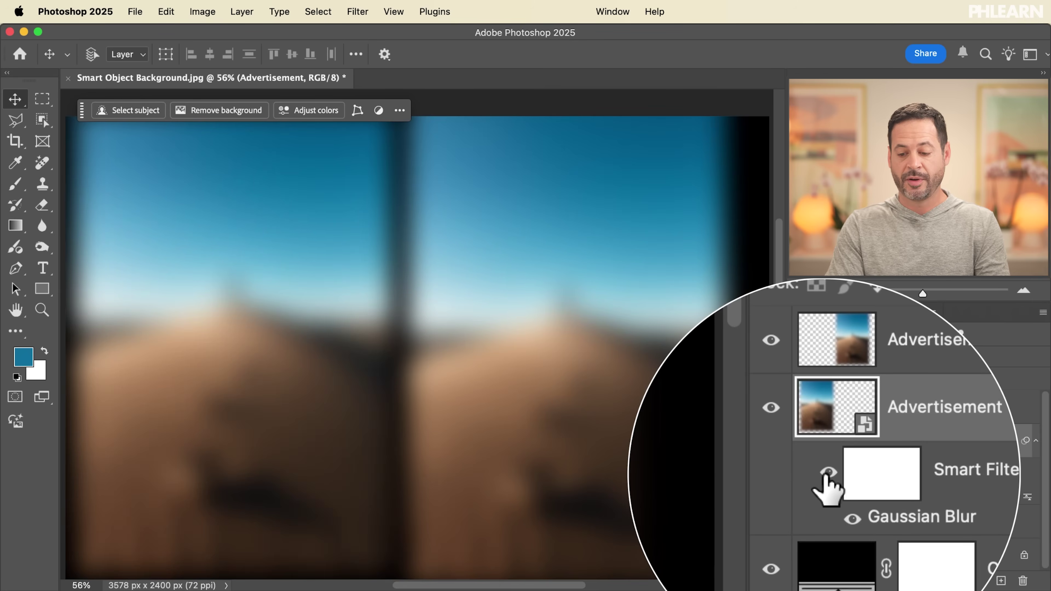
double_click(859, 495)
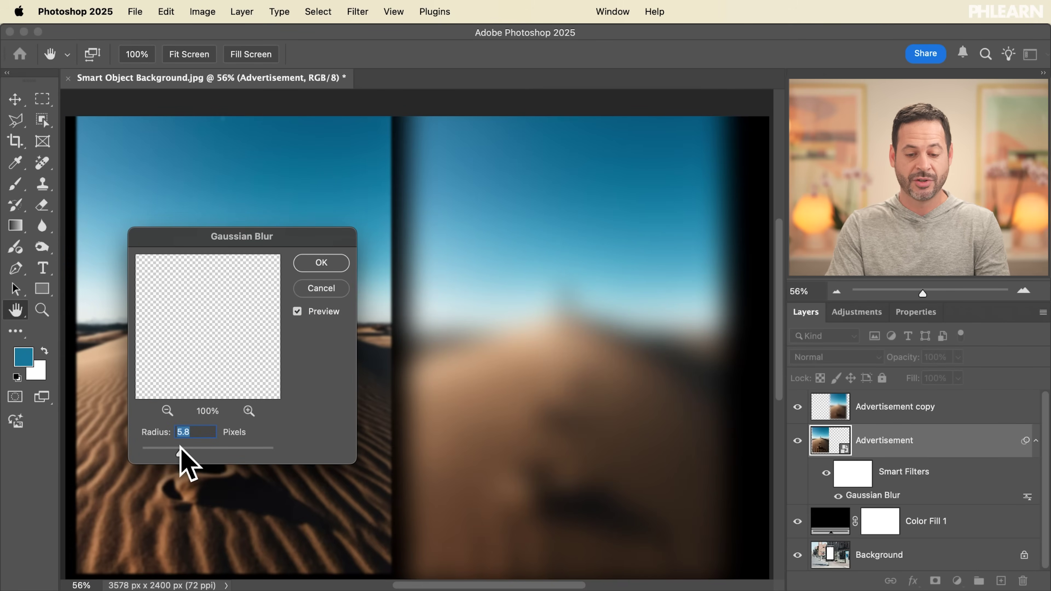
click(332, 267)
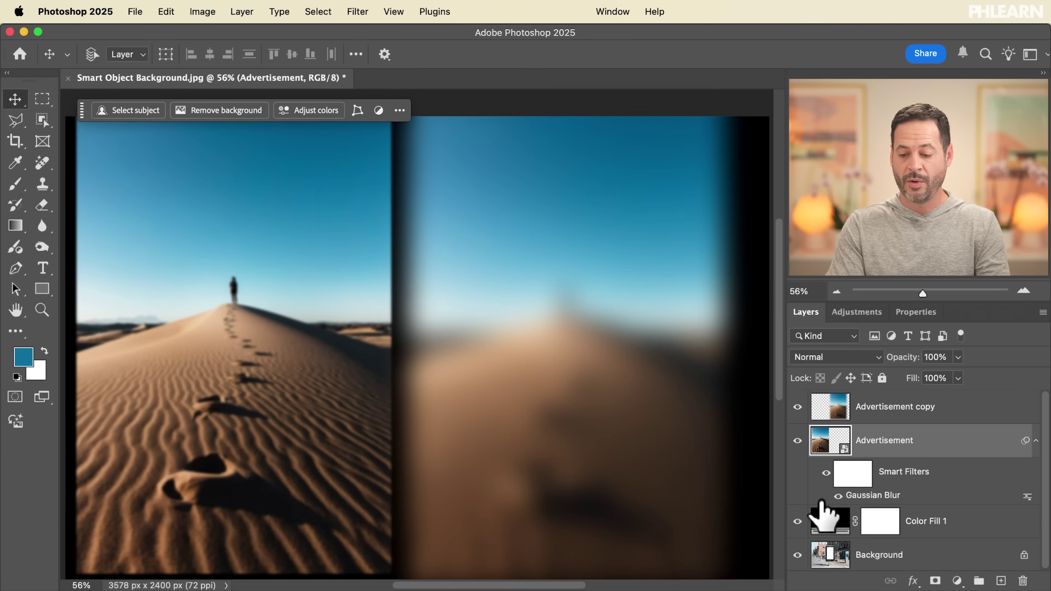
click(837, 495)
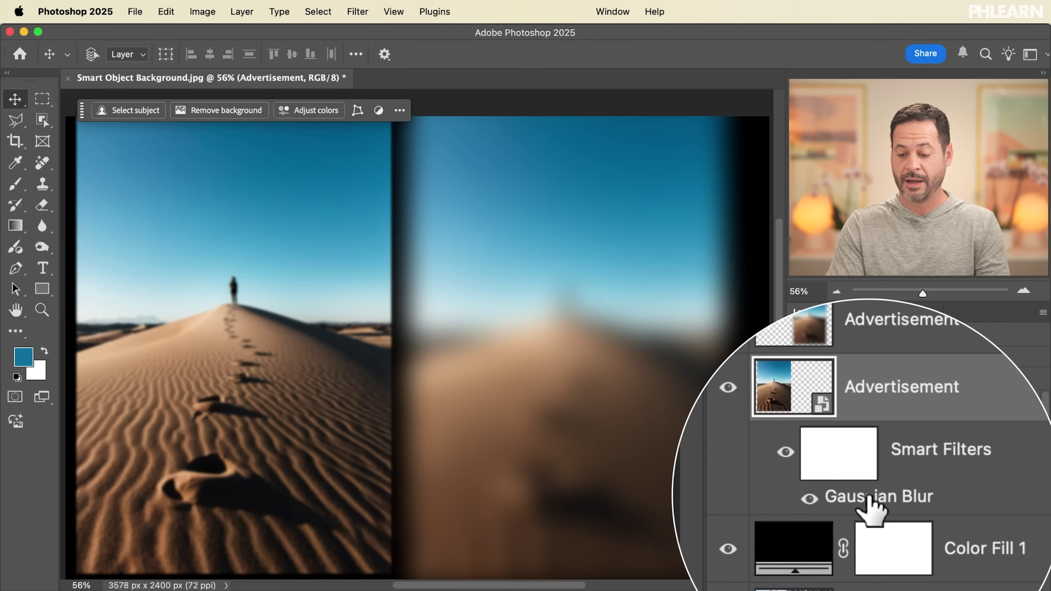
drag(1017, 576, 1020, 577)
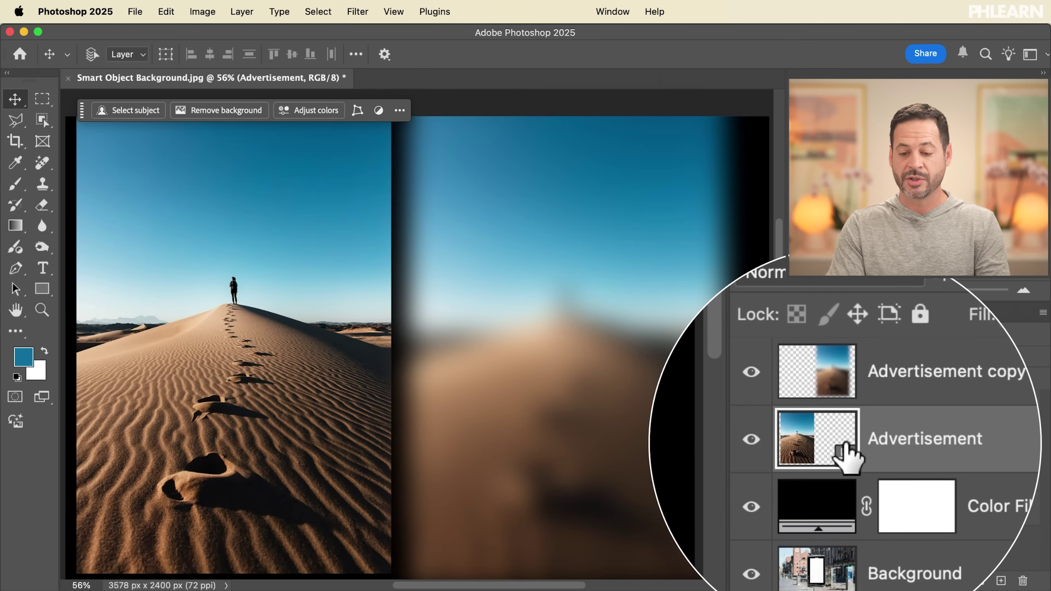
click(848, 405)
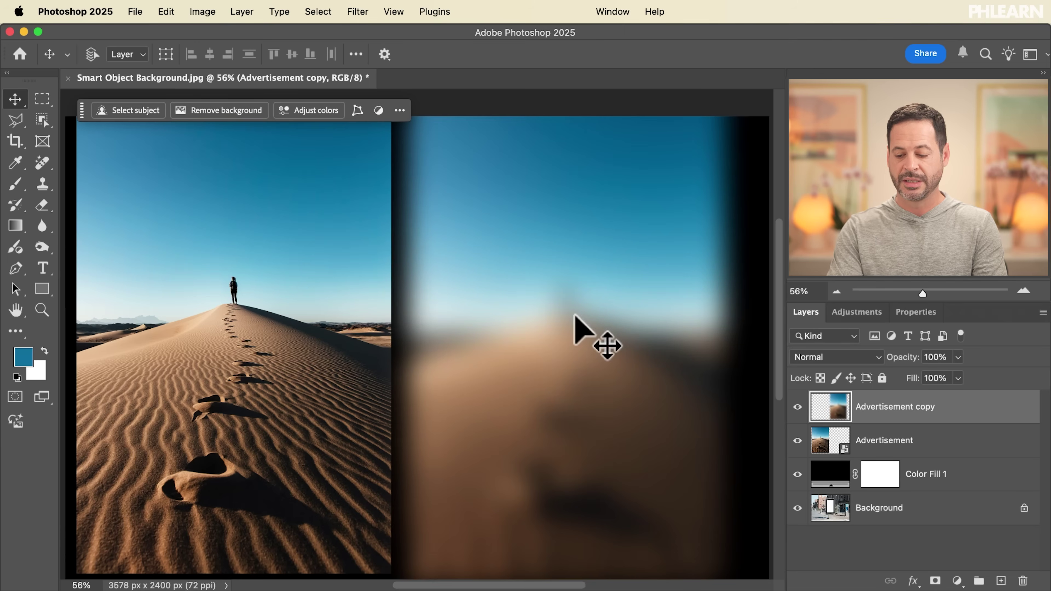
Delete the Advertisement copy and Color Fill 1 layers
key(Delete)
click(873, 439)
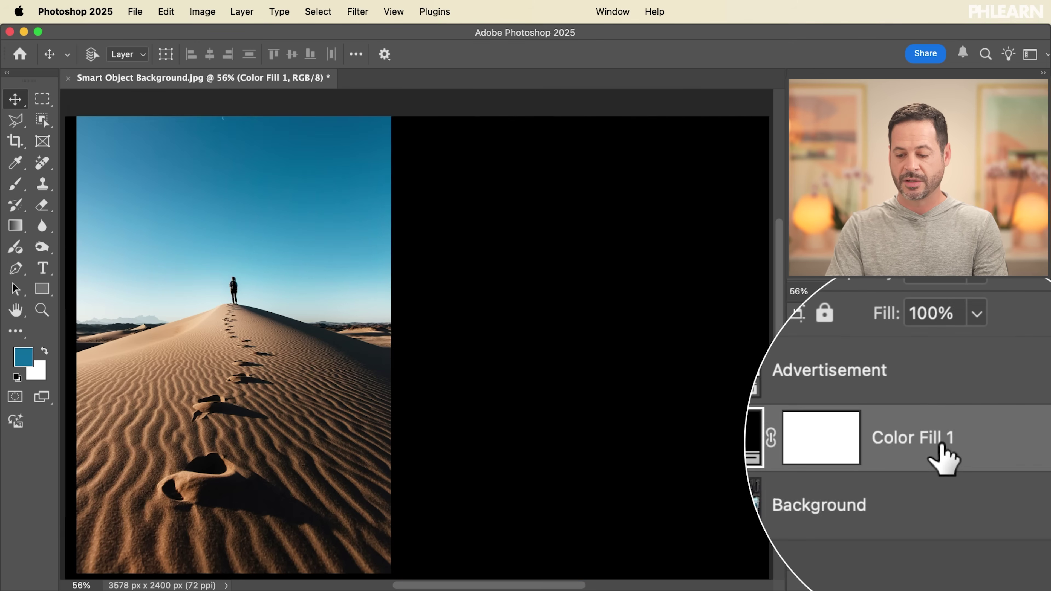
drag(961, 446, 1023, 581)
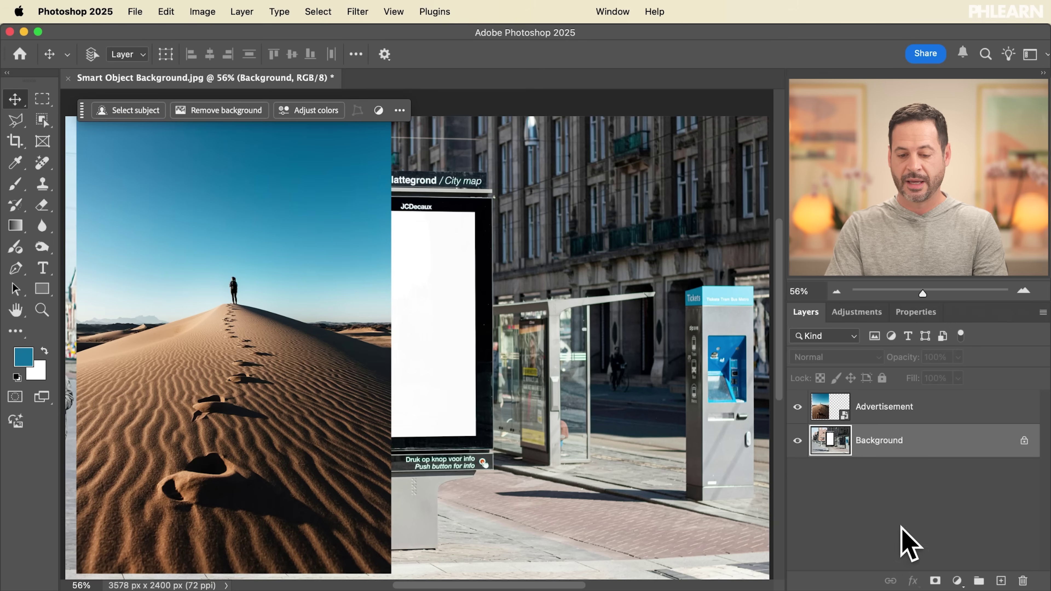
Move the desert Advertisement layer right over the street scene, then nudge it left and down
click(880, 414)
drag(357, 361, 640, 368)
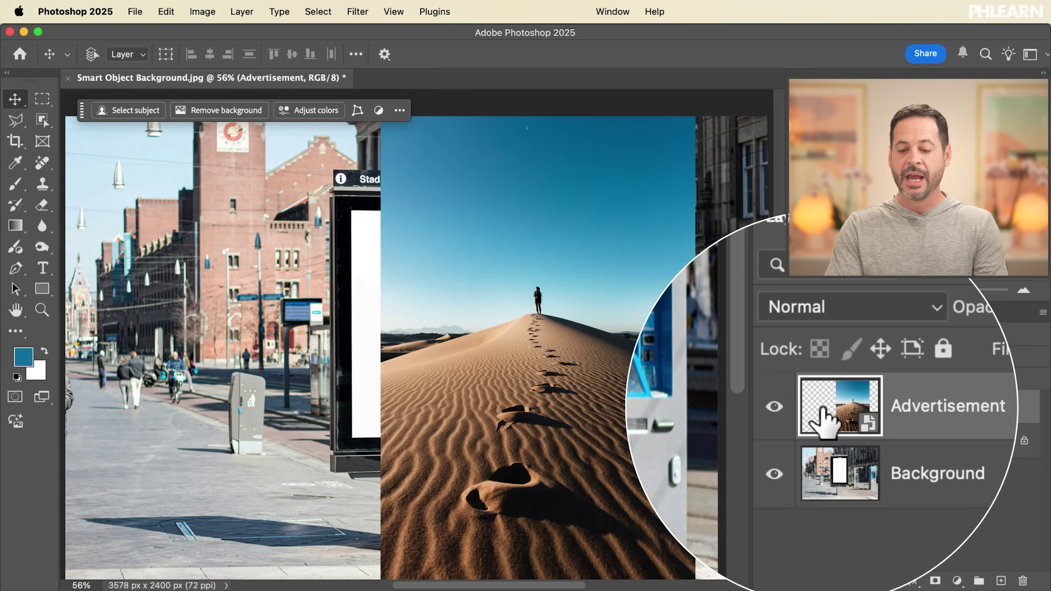
drag(629, 403, 605, 382)
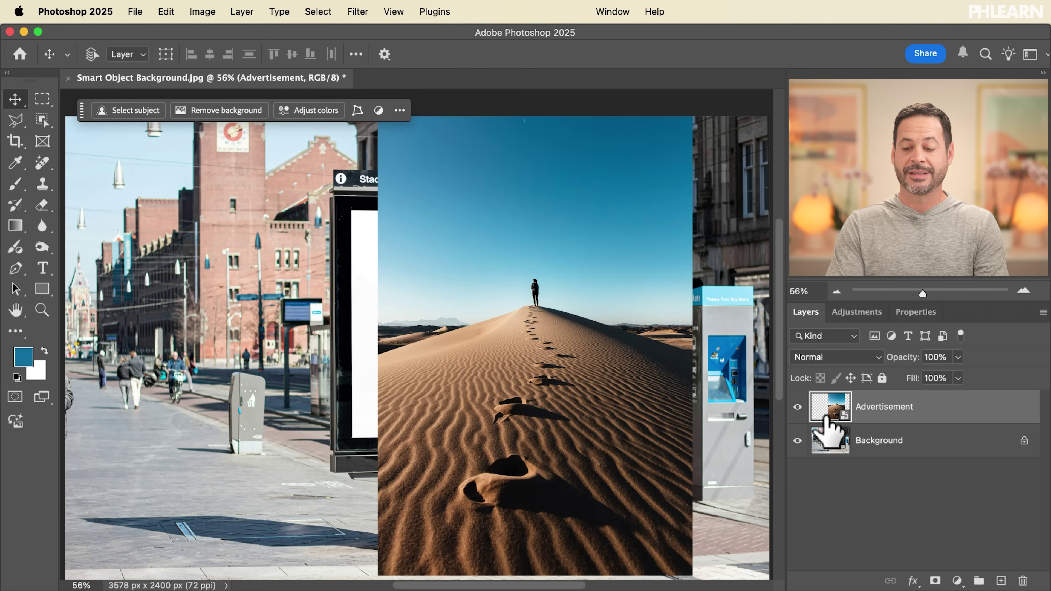
click(575, 309)
drag(576, 309, 526, 342)
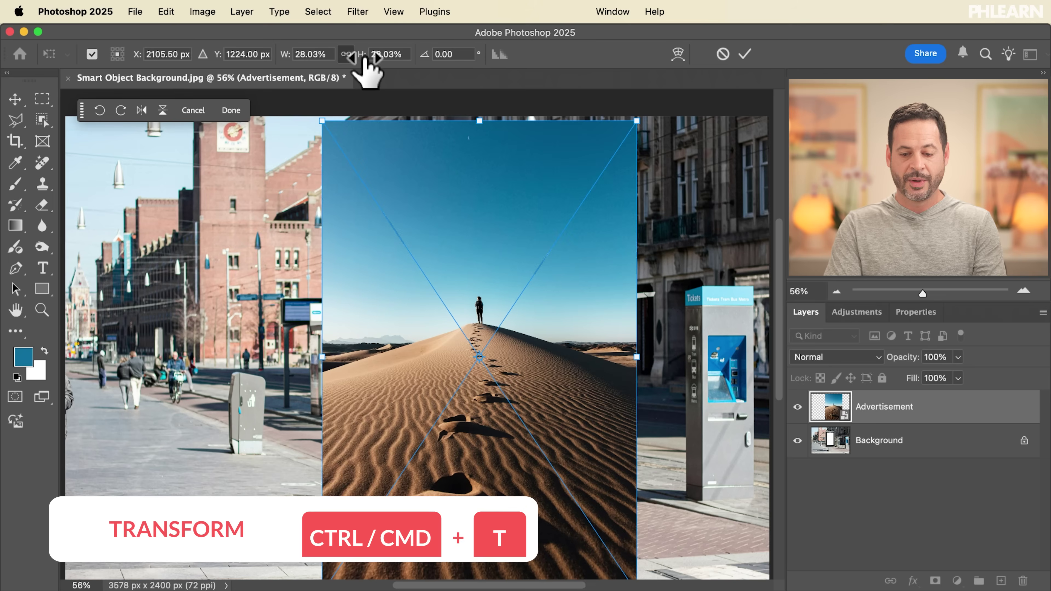
Scale and position the desert ad over the white billboard panel at 78% opacity
drag(362, 58, 348, 58)
drag(484, 358, 400, 276)
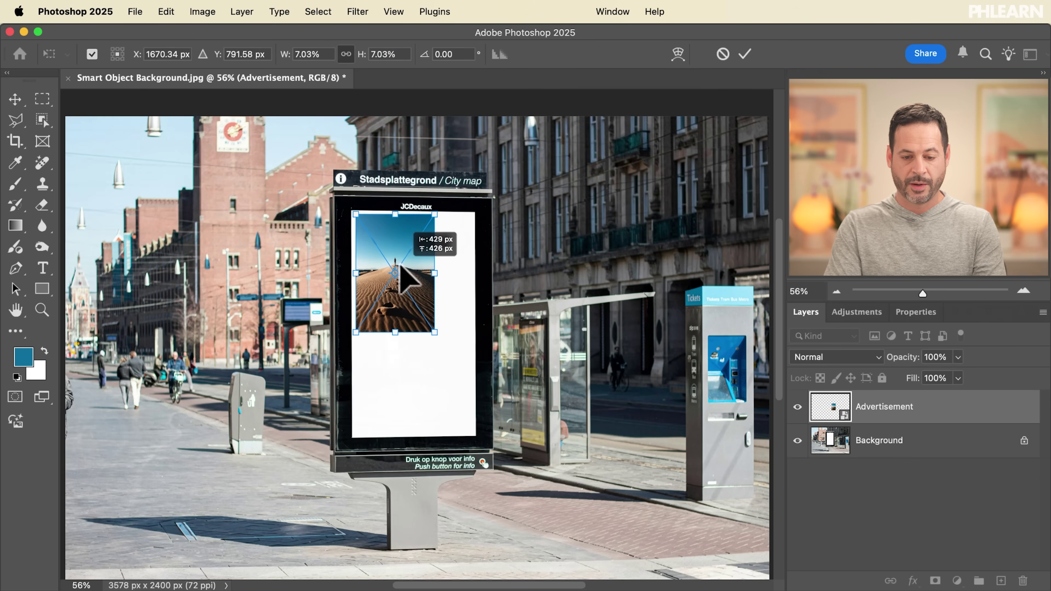
drag(428, 326, 511, 453)
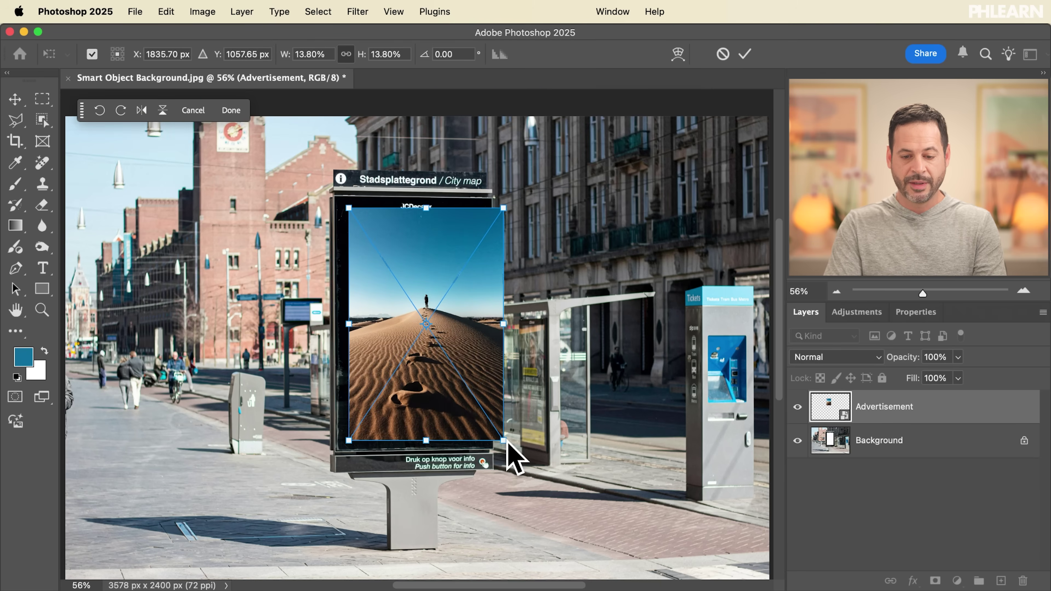
scroll(501, 431, up, 5)
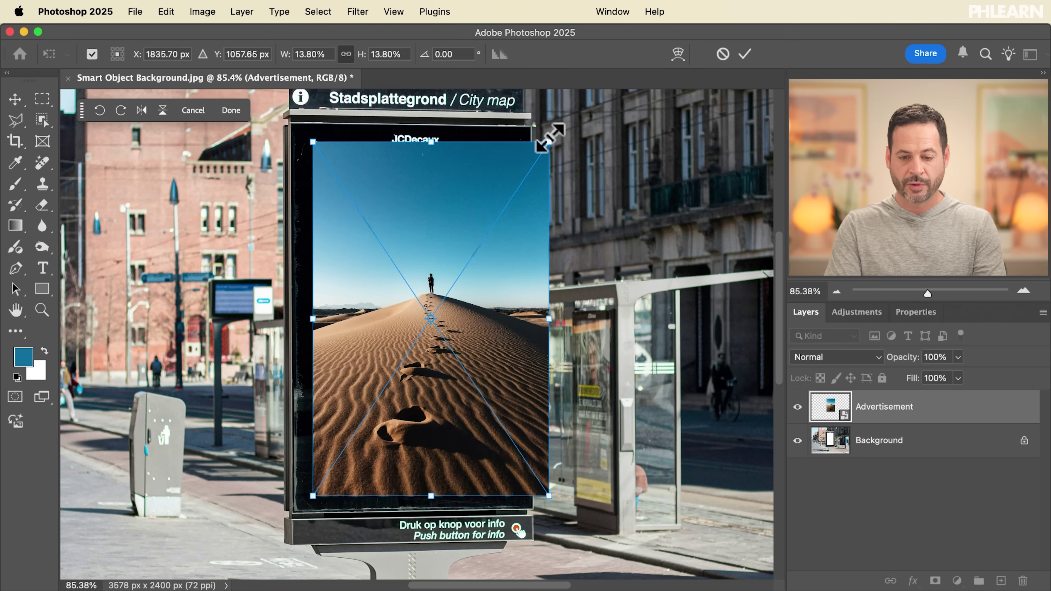
drag(910, 357, 887, 357)
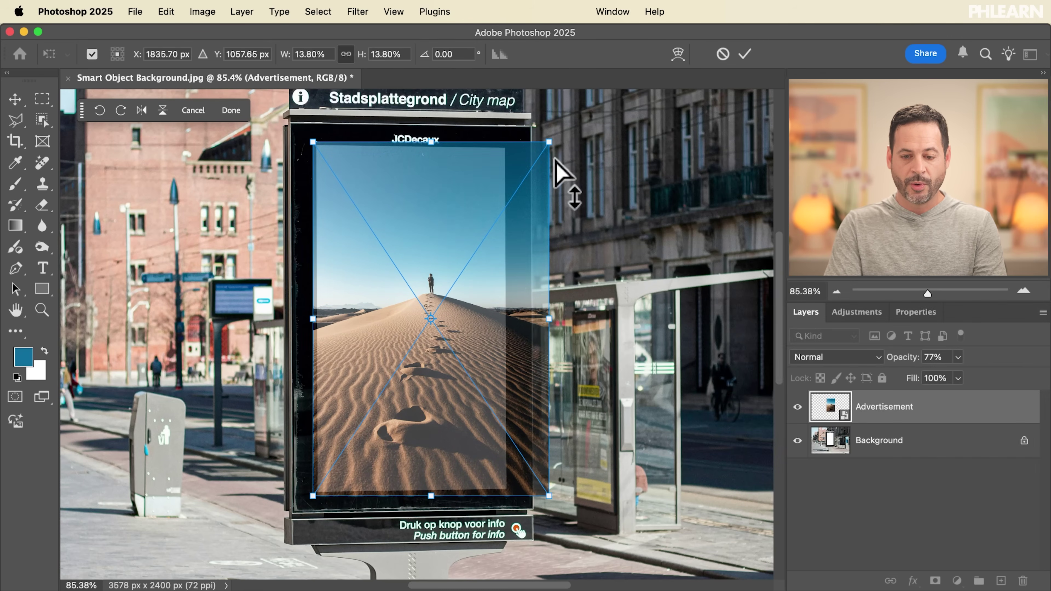
Skew the ad's right corners to the panel's perspective, shift it left, commit, and hide it
drag(549, 142, 551, 147)
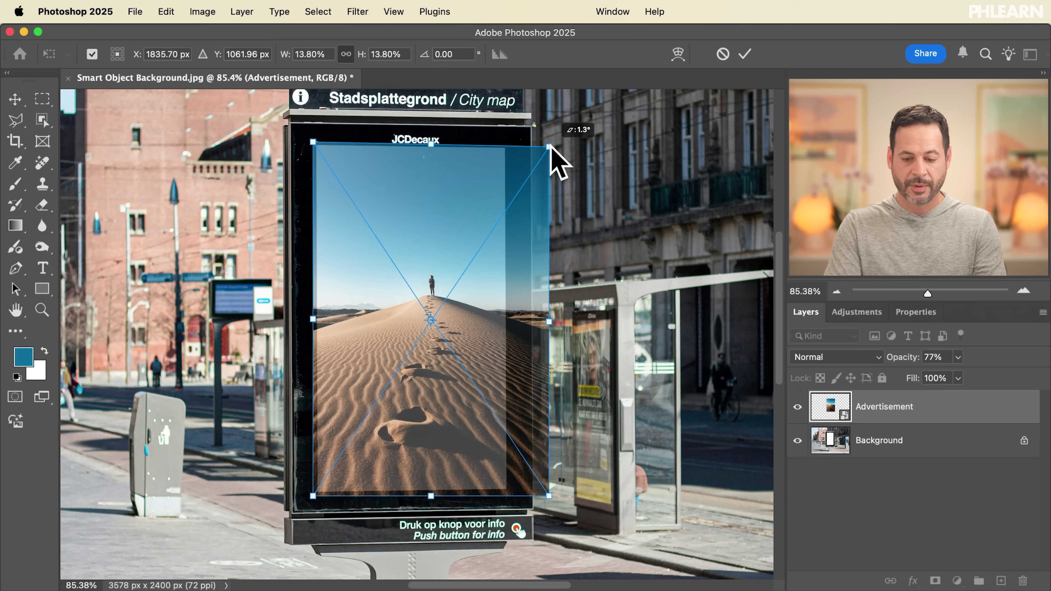
drag(549, 494, 549, 489)
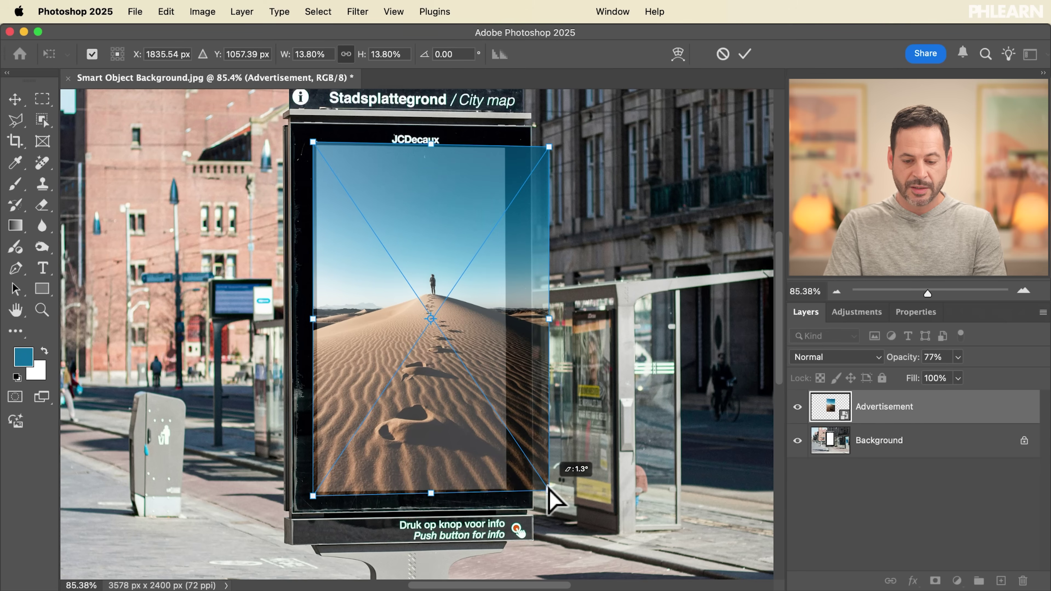
drag(470, 426, 455, 426)
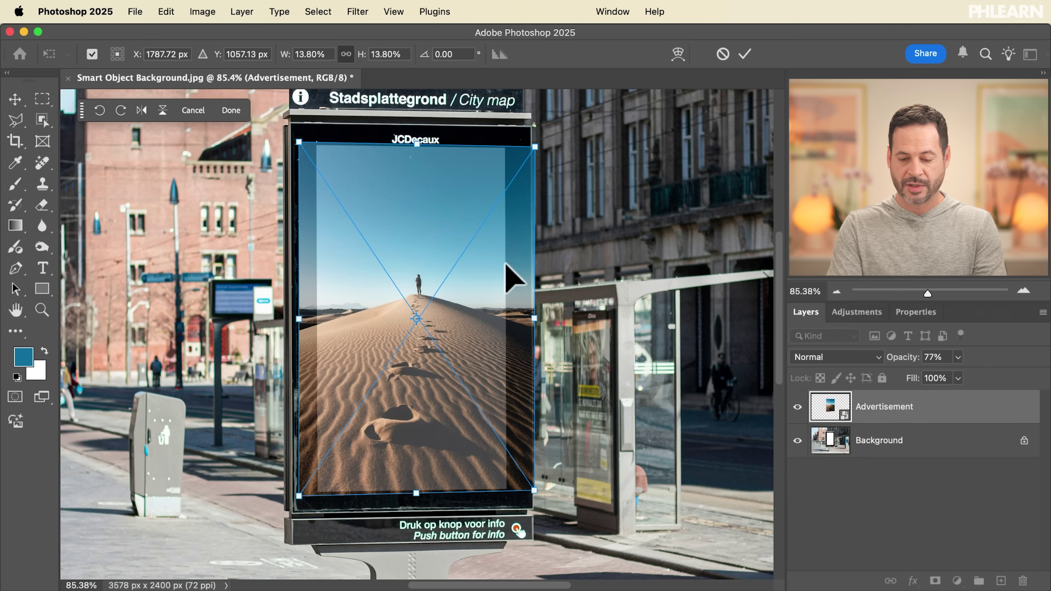
key(Return)
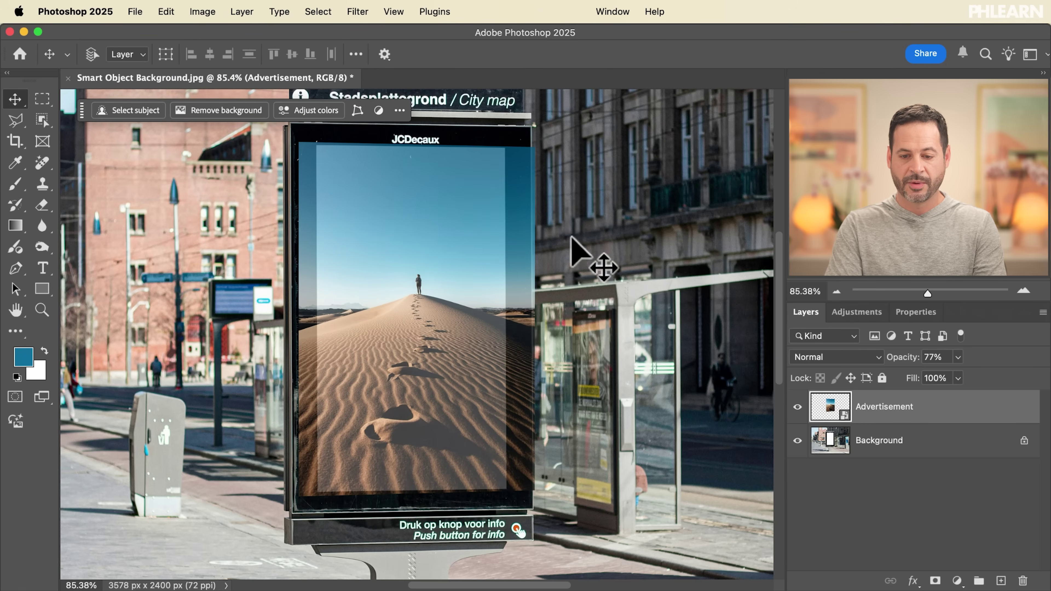
click(797, 408)
Select the white display panel on the Background layer with the Magic Wand
click(823, 444)
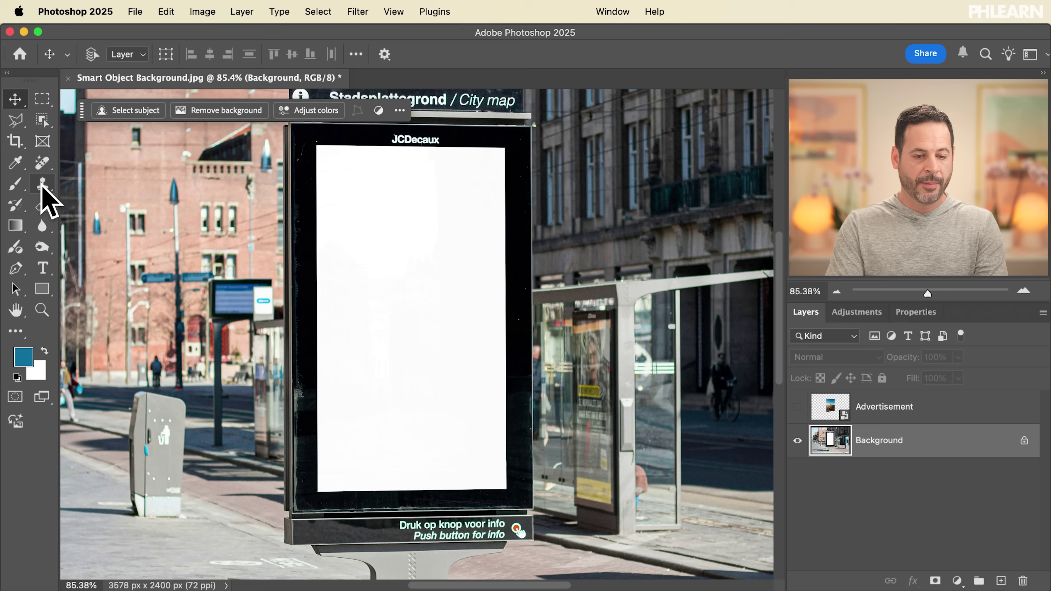
click(43, 121)
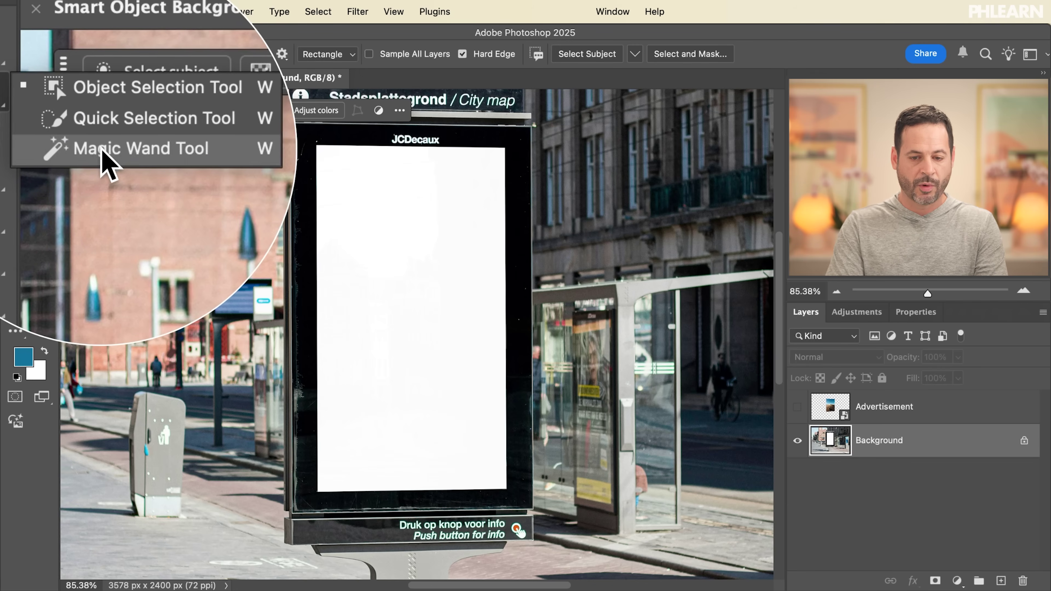
click(73, 141)
click(364, 57)
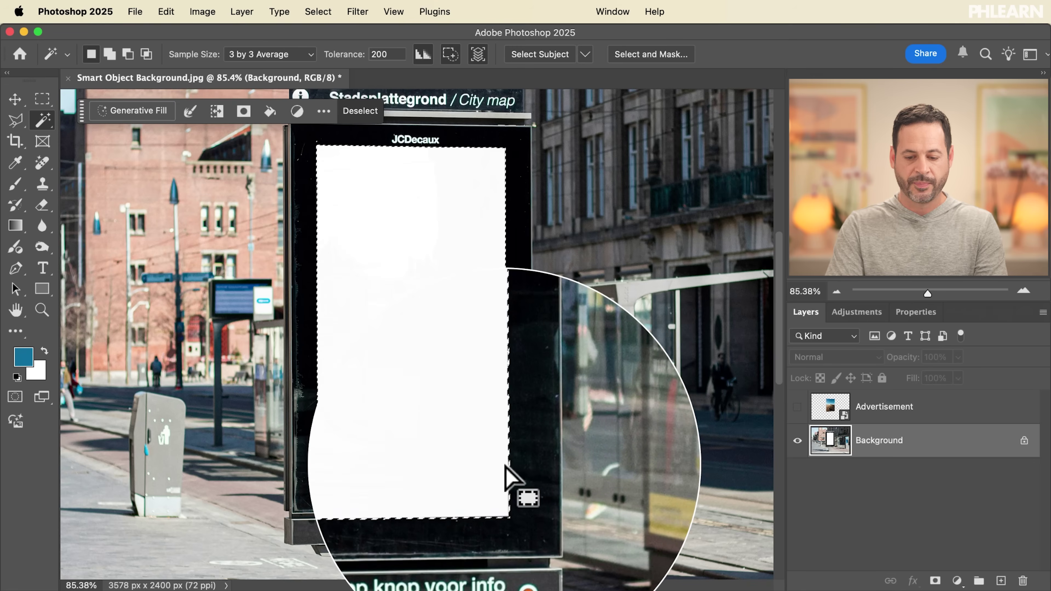
Mask the Advertisement layer to that selection and raise its opacity to 100%
click(797, 407)
click(886, 414)
click(934, 580)
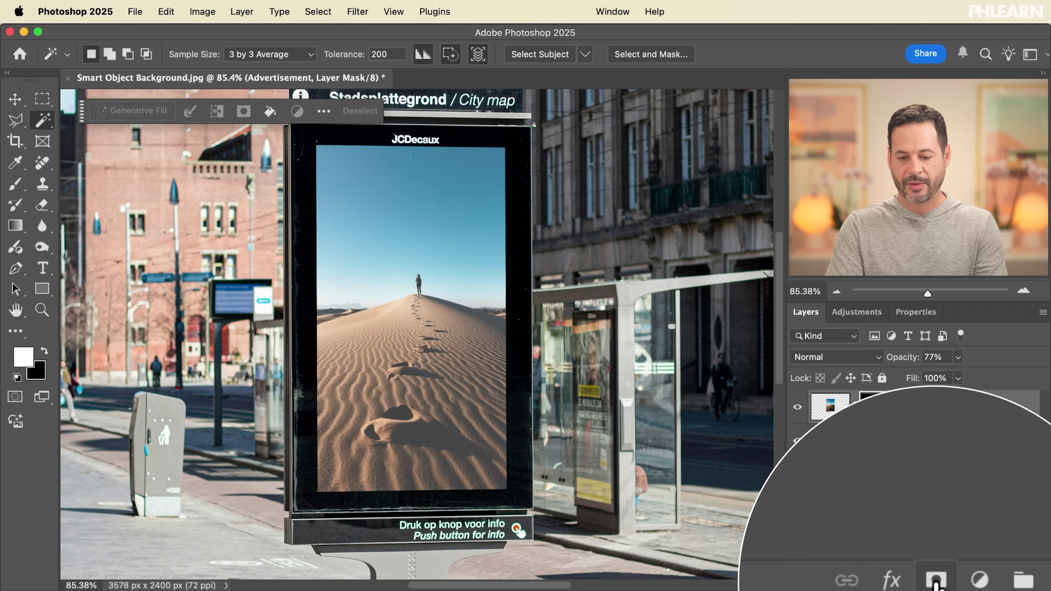
drag(906, 364, 980, 358)
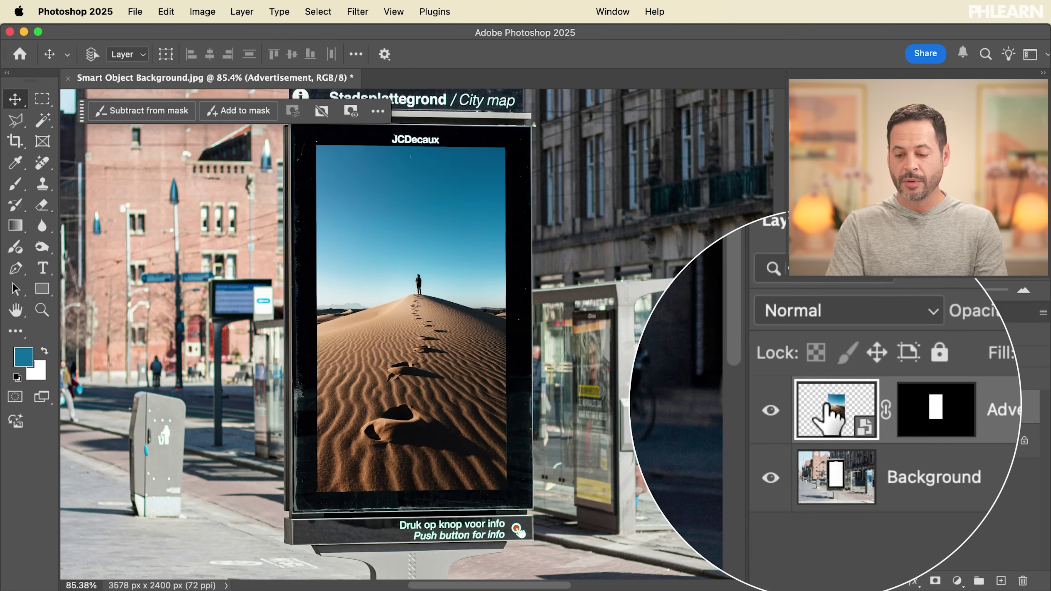
Open the Advertisement smart object's desert photo as its own Advertisement.jpg document
double_click(831, 409)
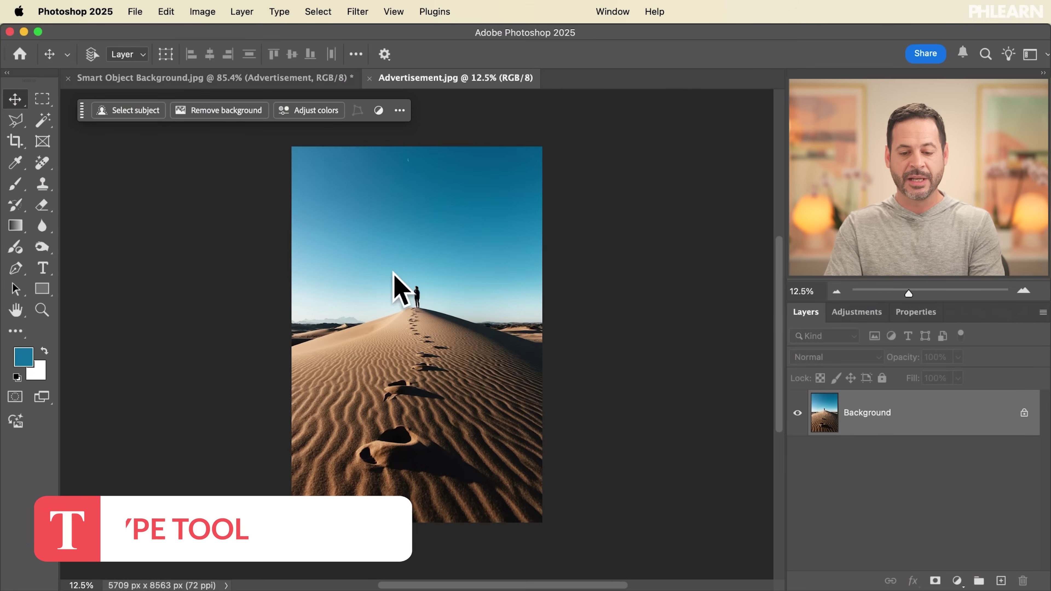
key(t)
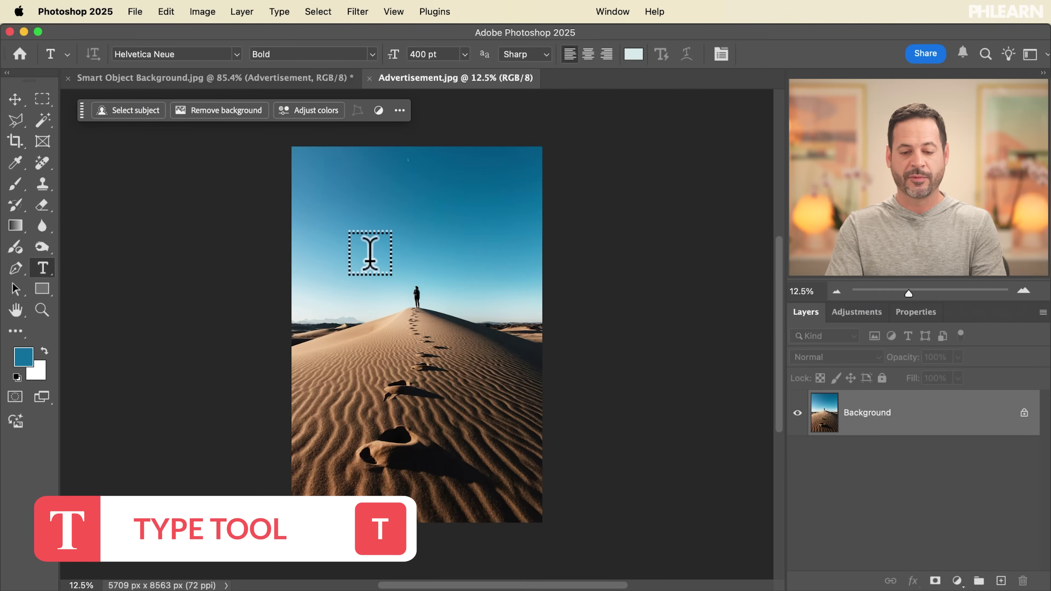
Add a large 'ADVENTURE AWAITS' headline in a text box over the desert sky
drag(389, 267, 505, 329)
text(ADVENTURE)
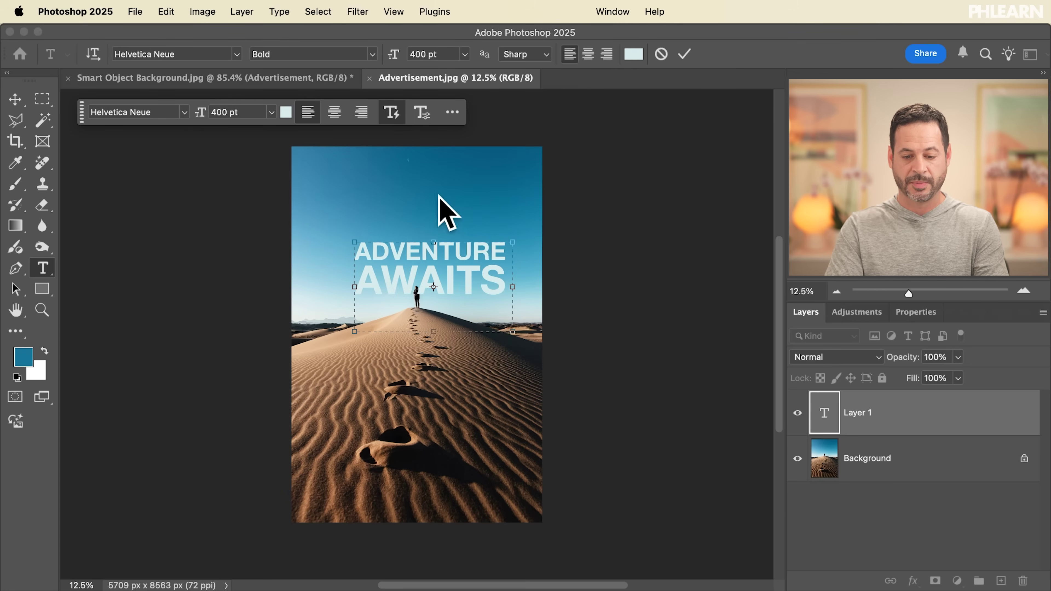
drag(512, 249, 540, 237)
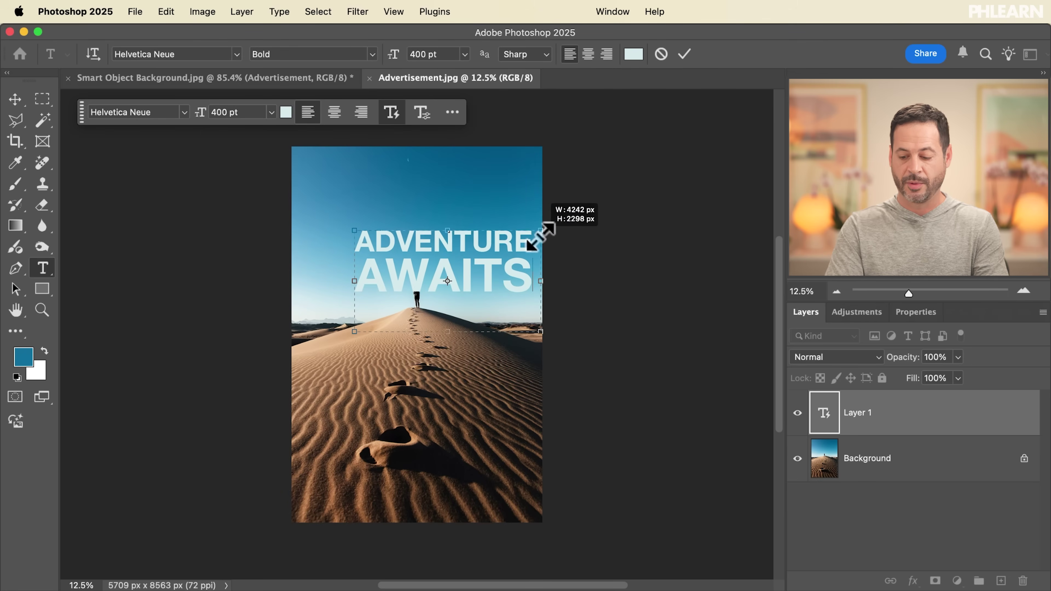
key(super+z)
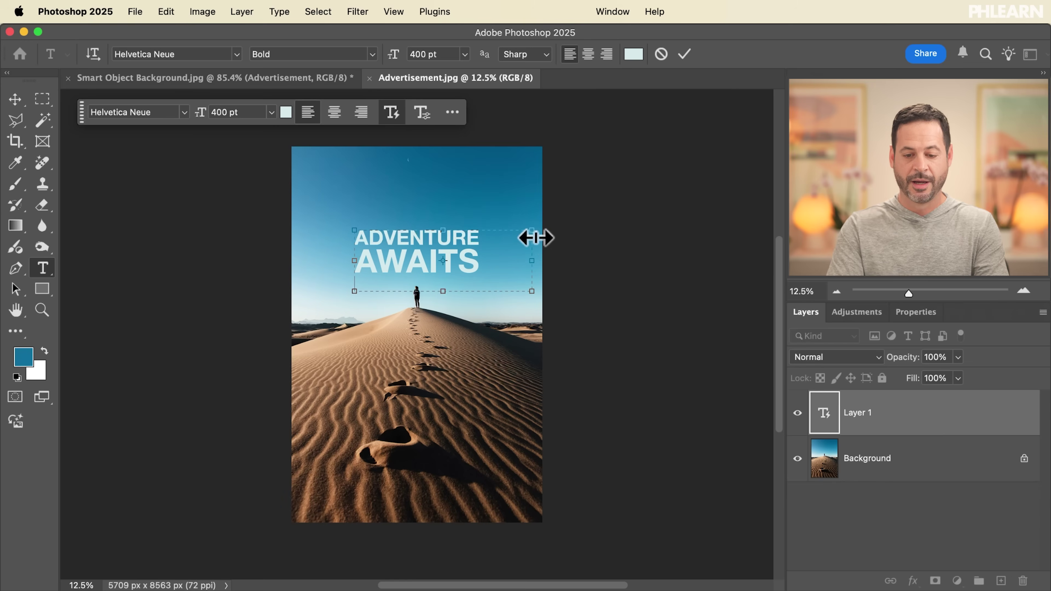
key(super+shift+z)
key(Escape)
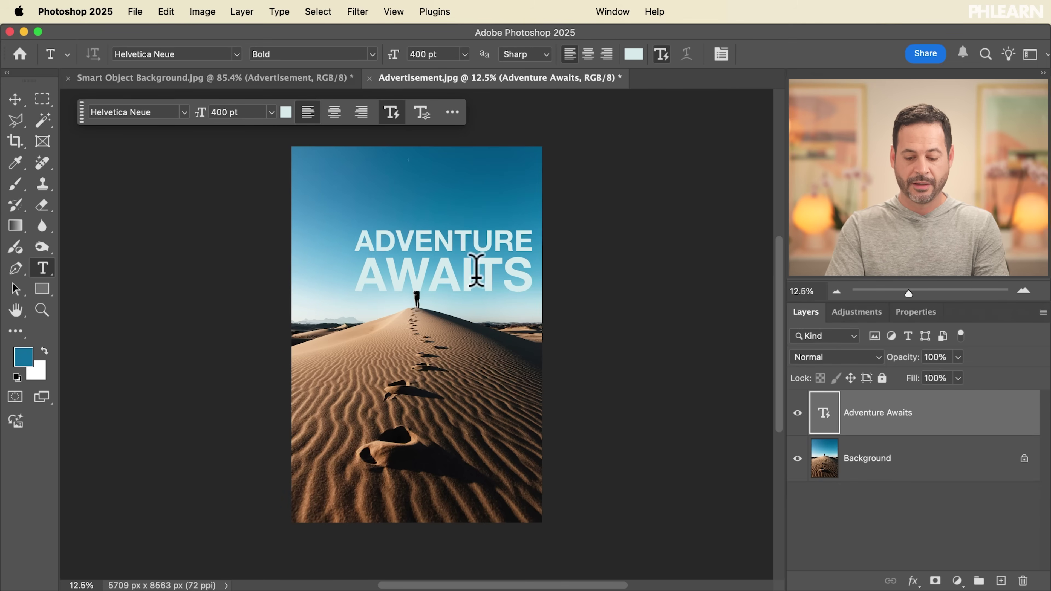
Reposition the headline slightly left and down within the sky
key(v)
drag(516, 282, 496, 290)
scroll(496, 290, up, 5)
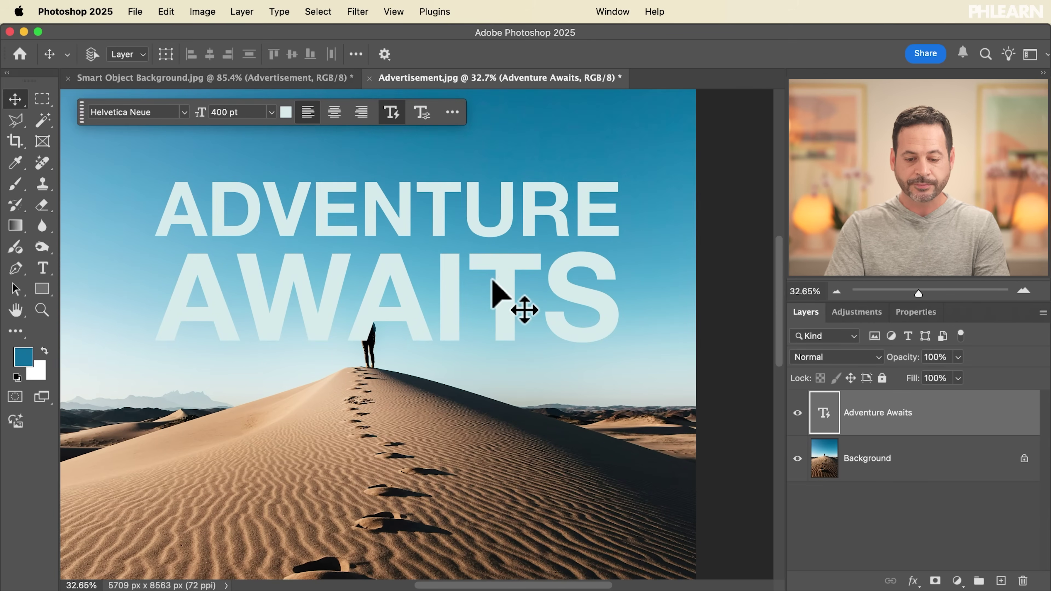
drag(493, 281, 482, 285)
click(869, 467)
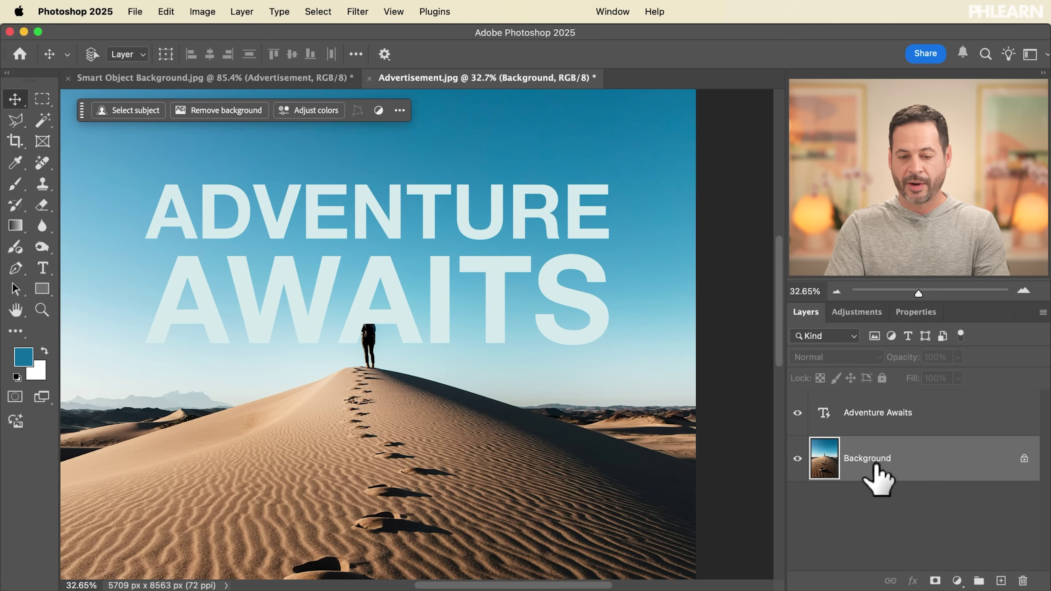
Select the photo's subject on Background and put the text layer into Group 1
click(322, 16)
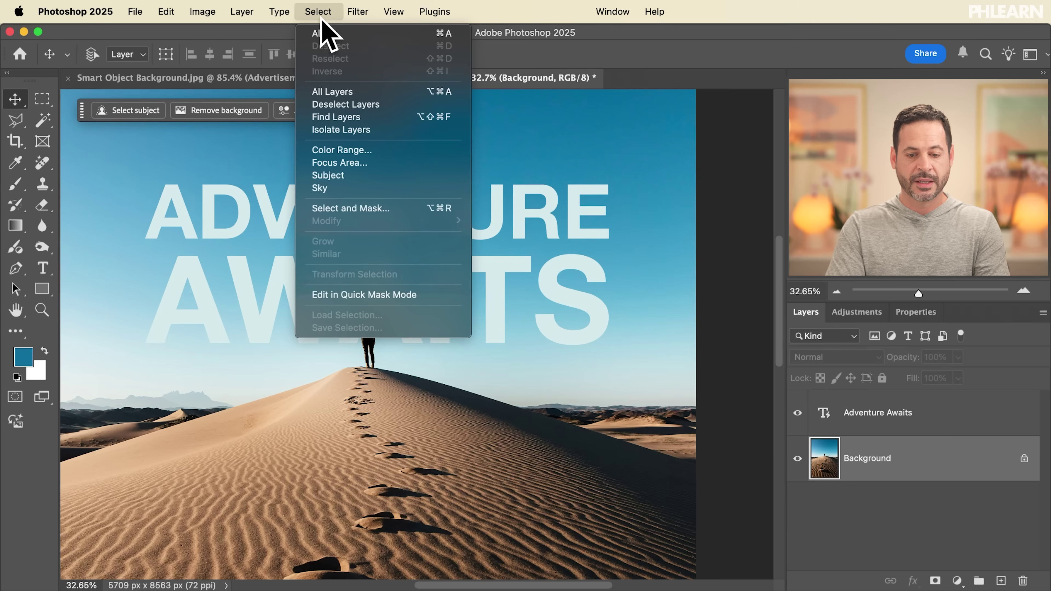
click(349, 176)
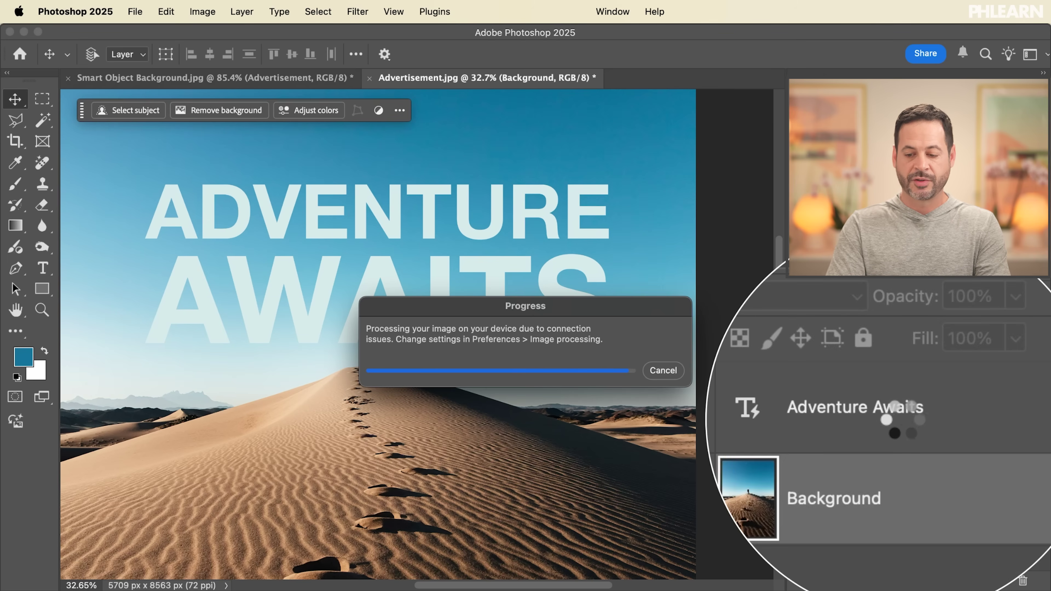
click(908, 430)
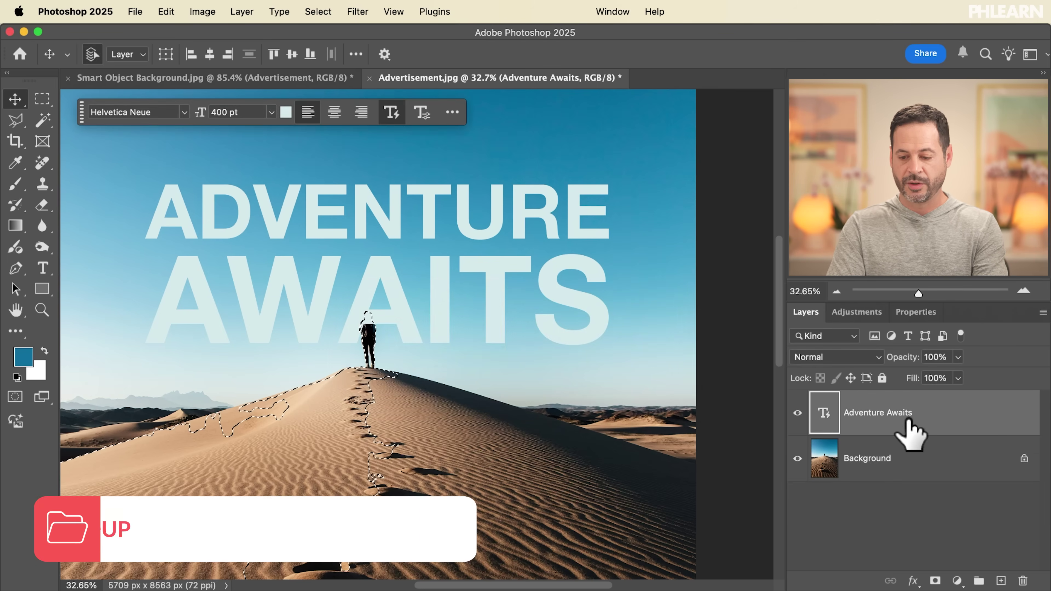
key(super+g)
Mask Group 1 with the subject selection and invert the mask so the hiker shows in front
click(935, 581)
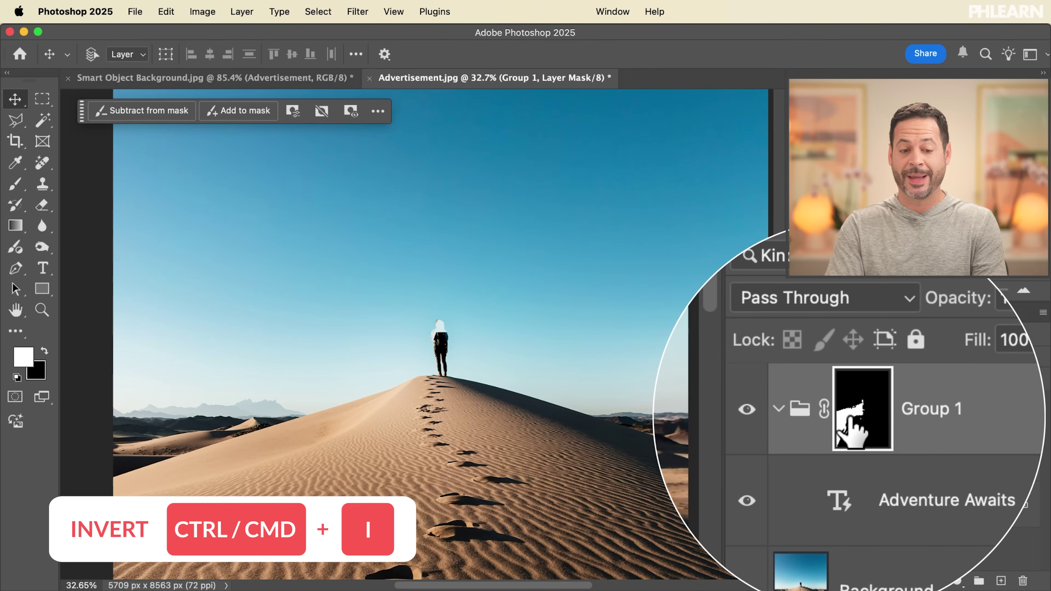
click(378, 110)
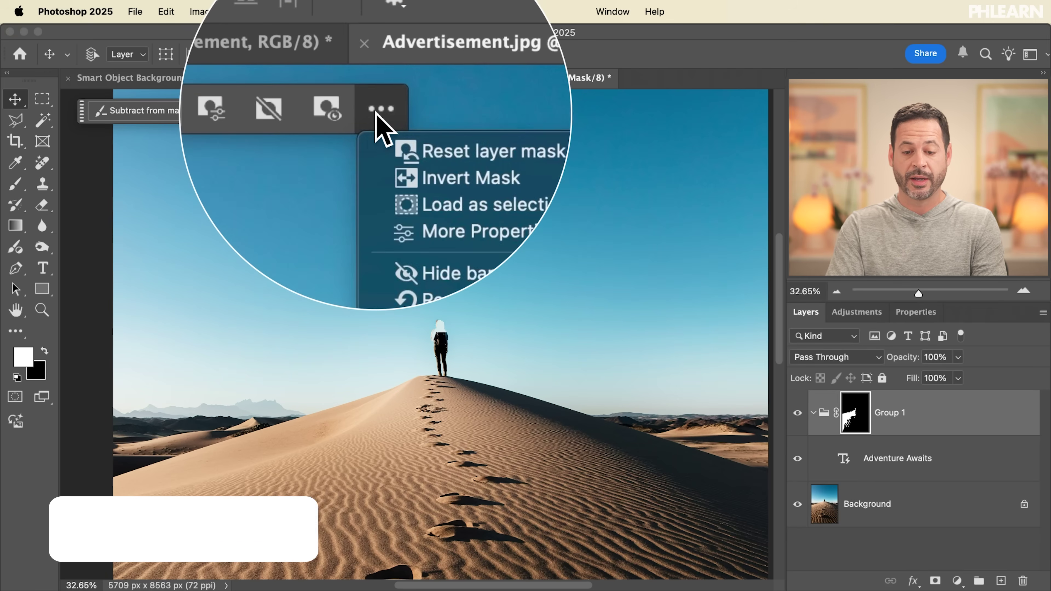
click(404, 145)
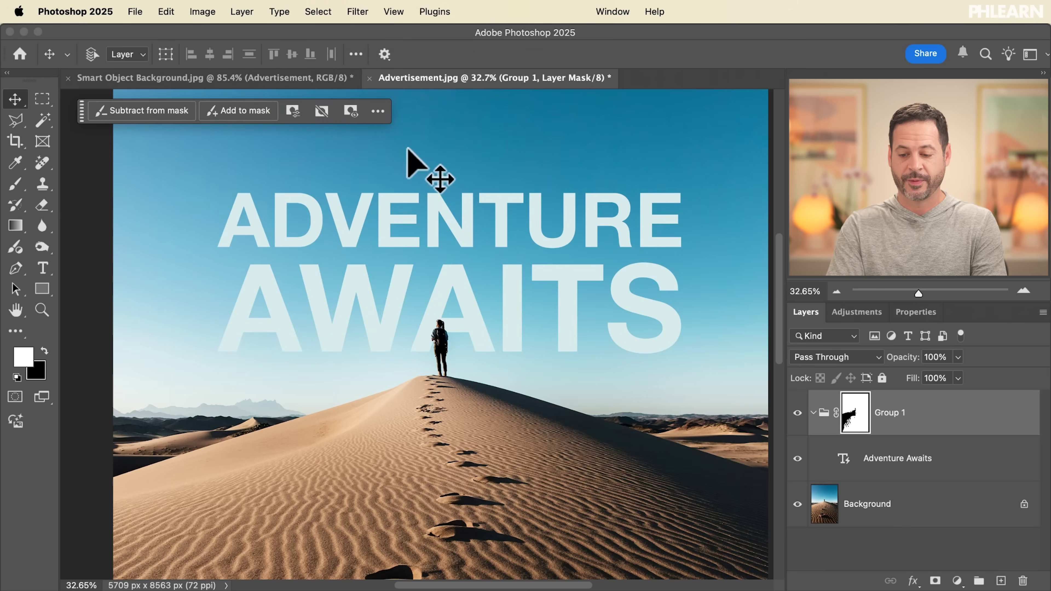
With Group 1 hidden, Color Range-select the upper sky on Background (fuzziness 104), then reshow Group 1
click(798, 413)
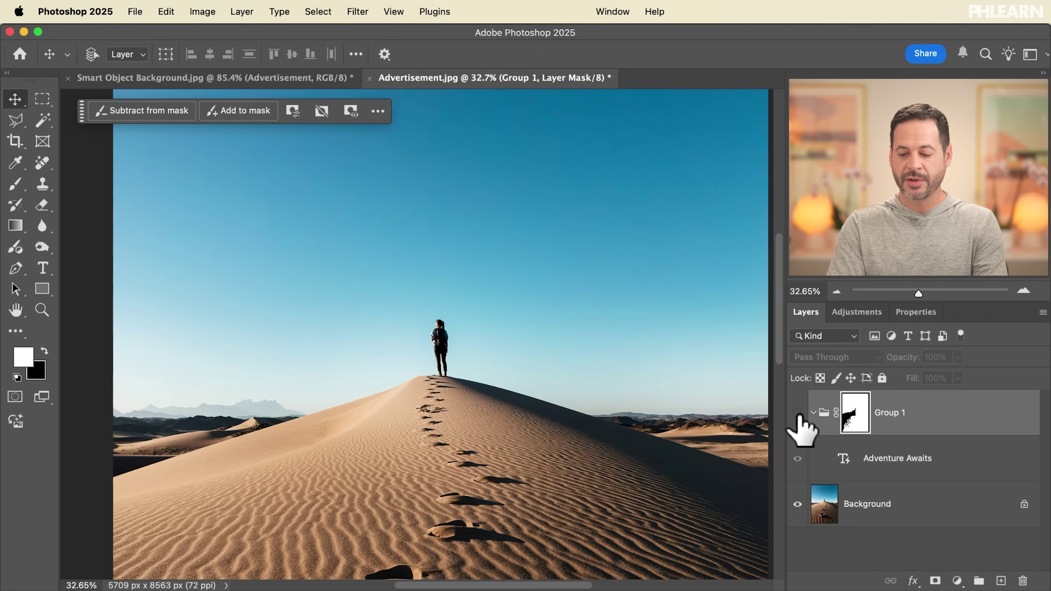
click(877, 501)
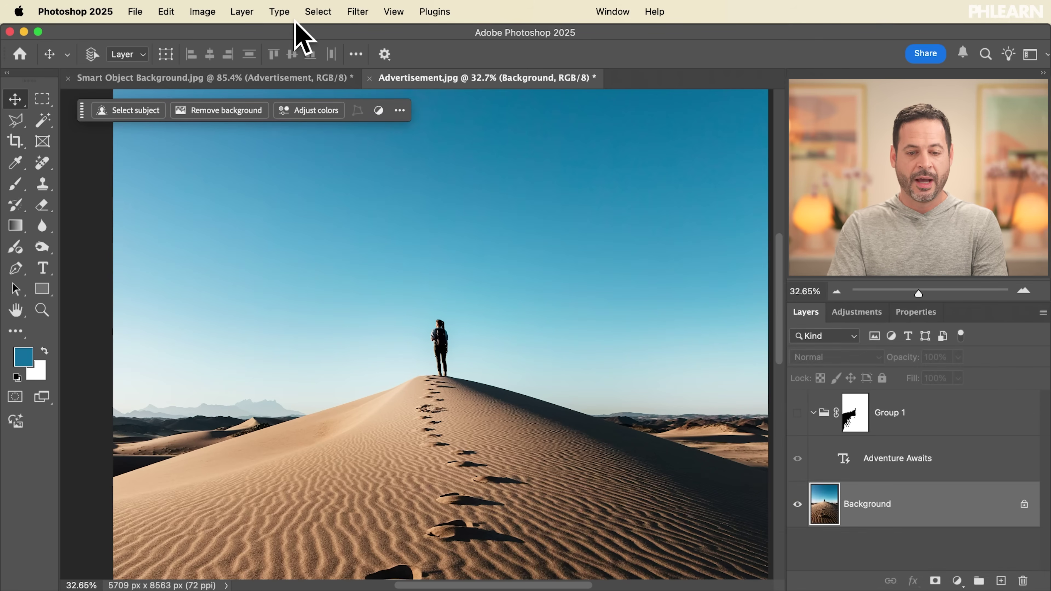
click(317, 12)
click(356, 151)
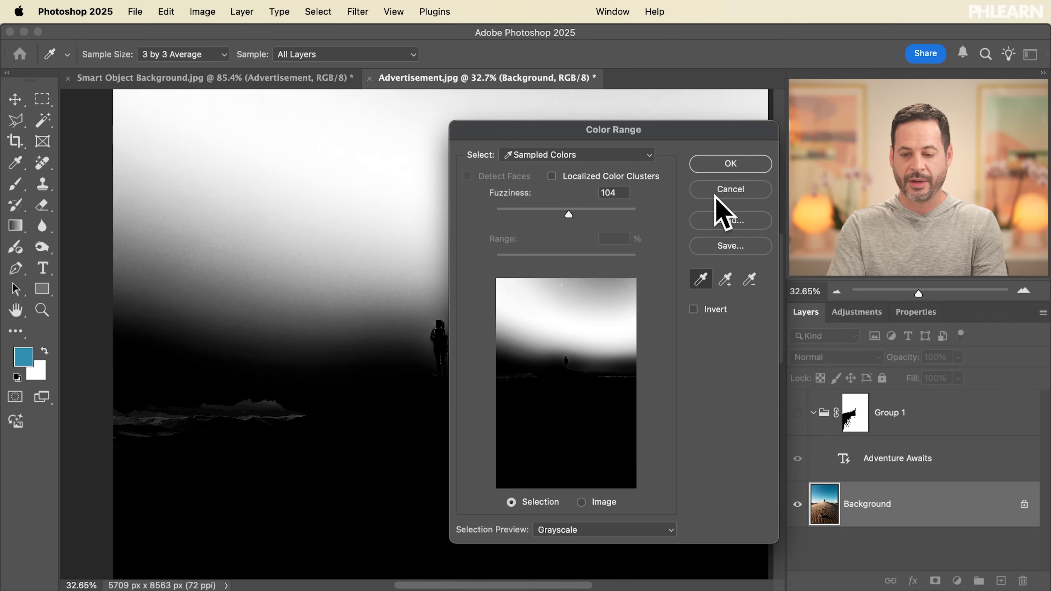
click(728, 166)
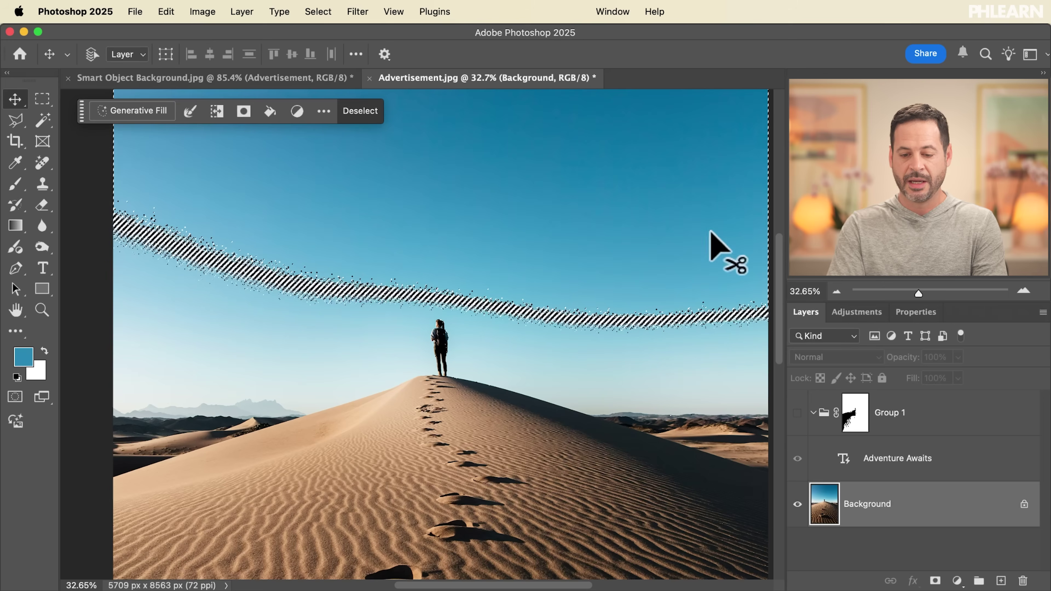
click(797, 413)
click(869, 457)
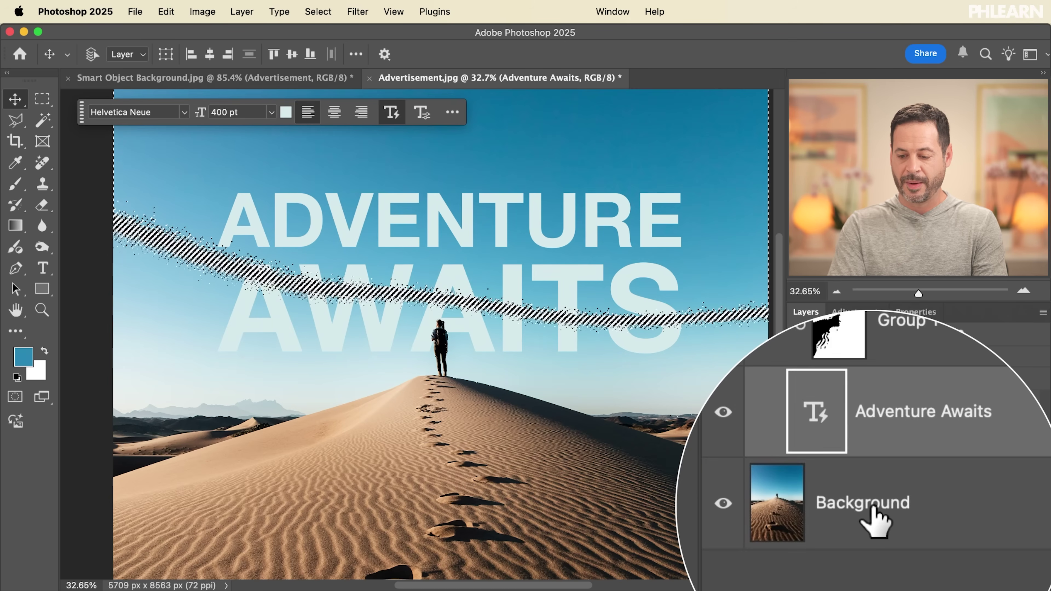
Mask the Adventure Awaits text with the sky selection and toggle the mask to compare
click(935, 581)
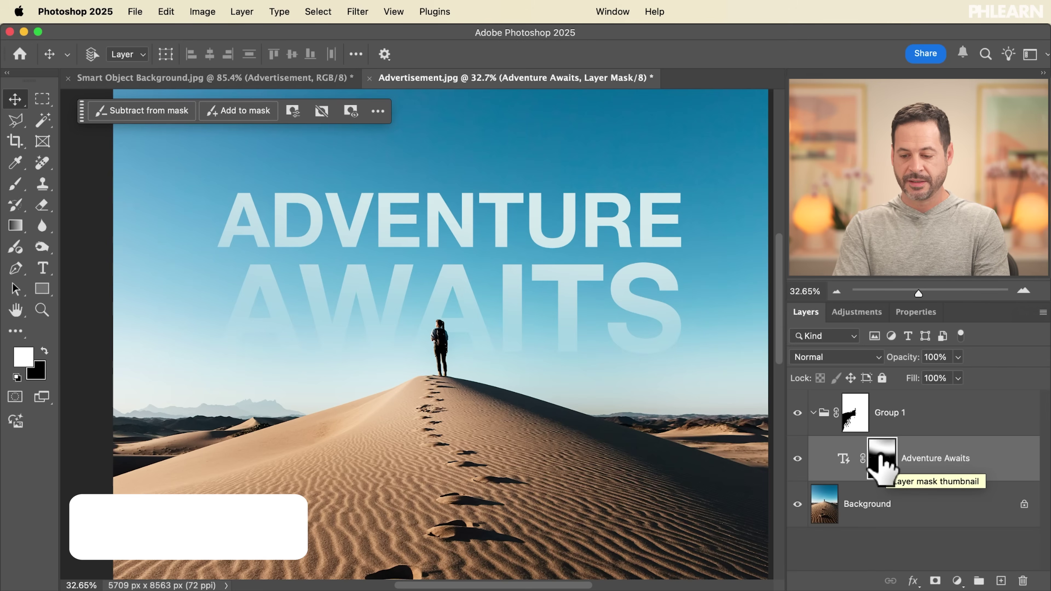
shift+click(880, 455)
shift+click(880, 455)
shift+click(881, 455)
shift+click(881, 455)
shift+click(881, 455)
shift+click(880, 456)
shift+click(880, 456)
shift+click(881, 455)
shift+click(880, 455)
shift+click(880, 455)
shift+click(880, 456)
shift+click(880, 455)
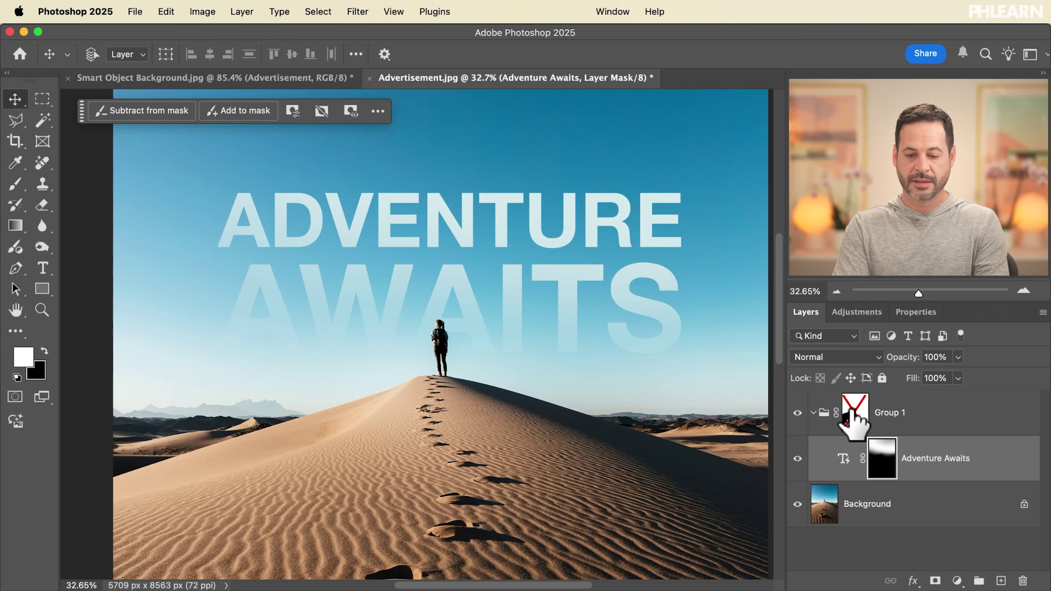
Collapse Group 1 in the Layers panel and select it
click(813, 413)
scroll(599, 352, down, 2)
scroll(599, 352, up, 2)
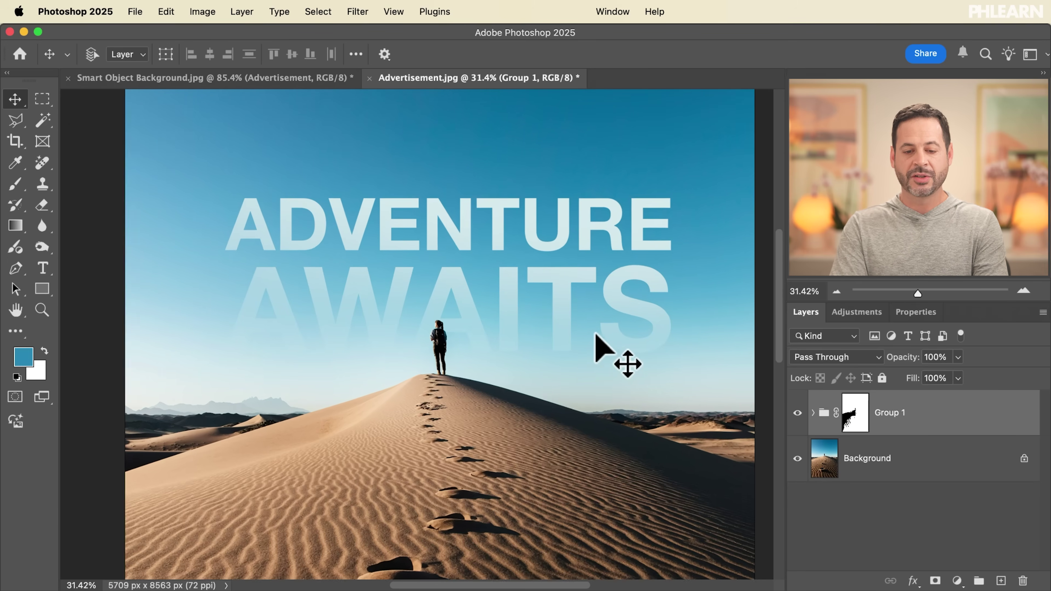
click(242, 79)
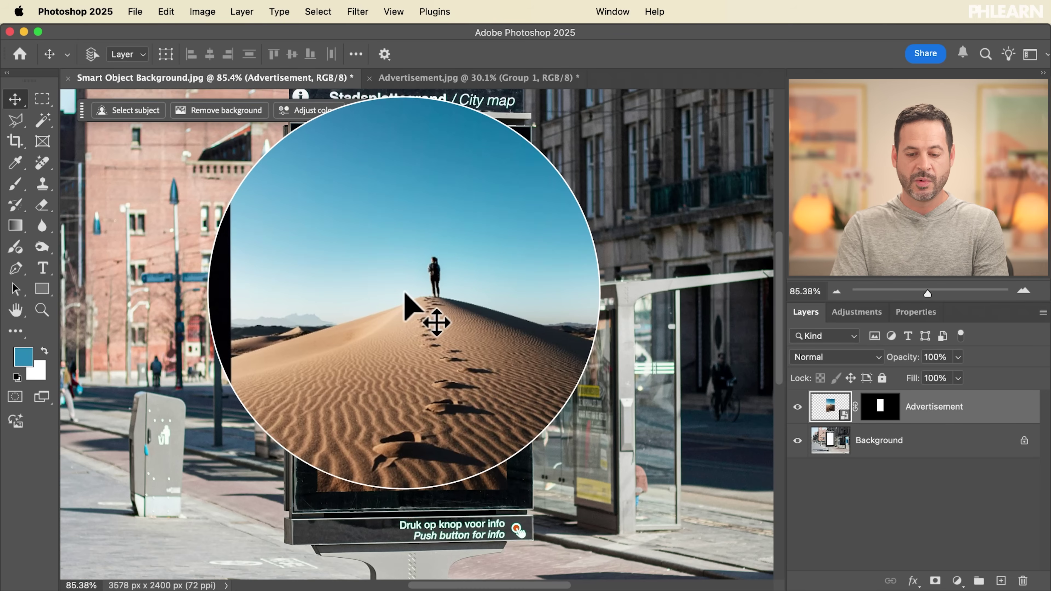
click(434, 79)
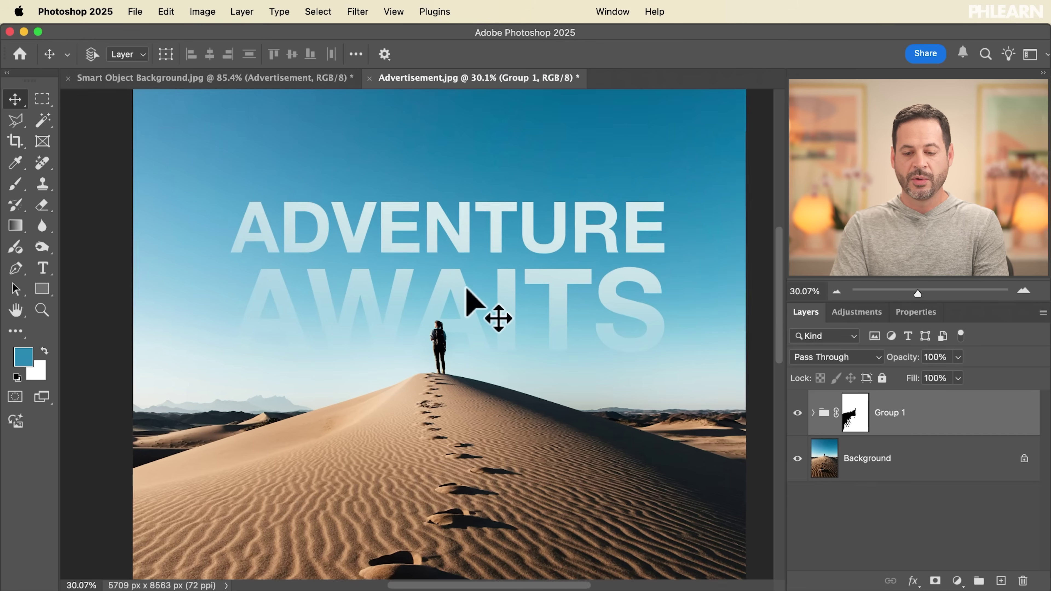
scroll(466, 289, up, 2)
scroll(468, 295, right, 2)
key(super+s)
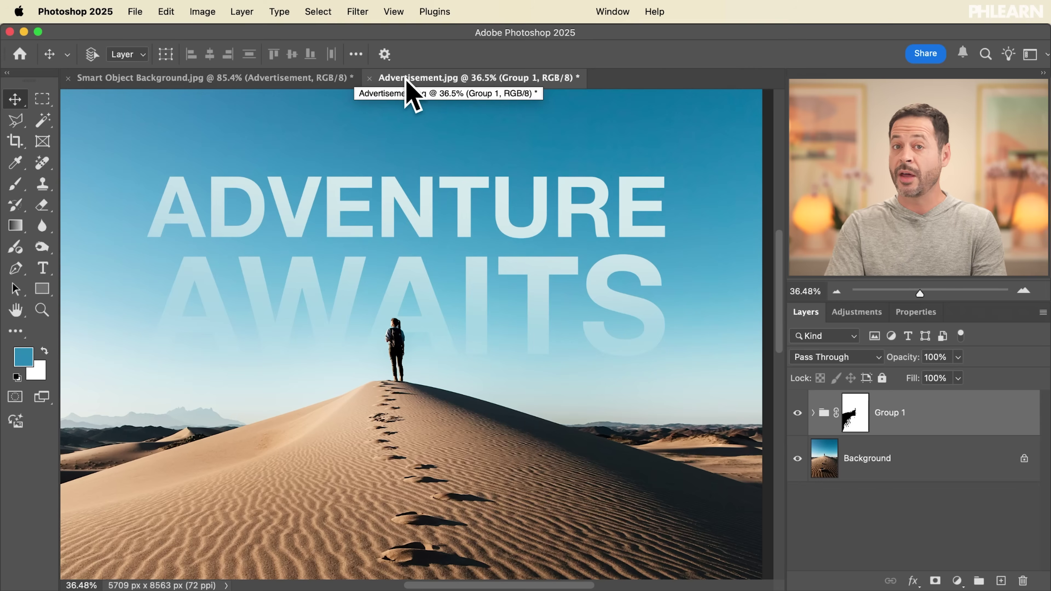
Save the poster as Advertisement.psd in Day 16 - Smart Objects > Sample Images
click(135, 13)
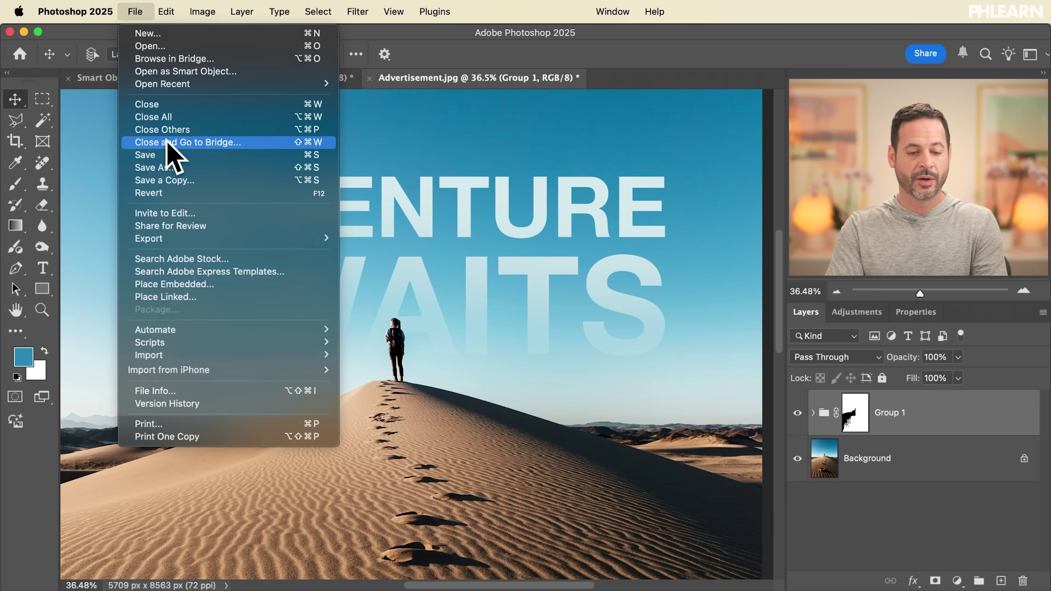
click(169, 174)
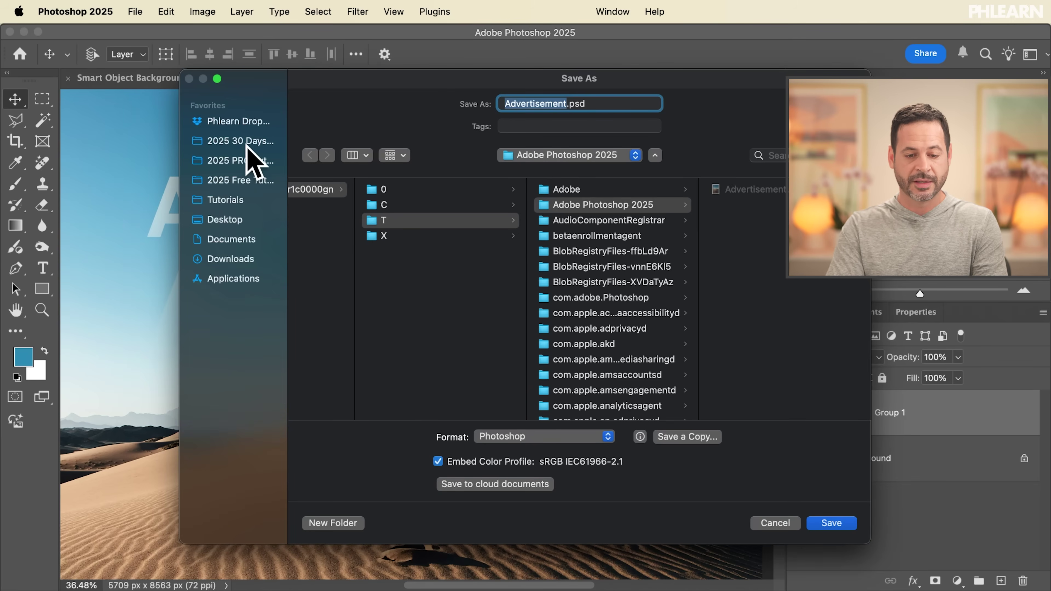
click(240, 142)
scroll(369, 256, down, 10)
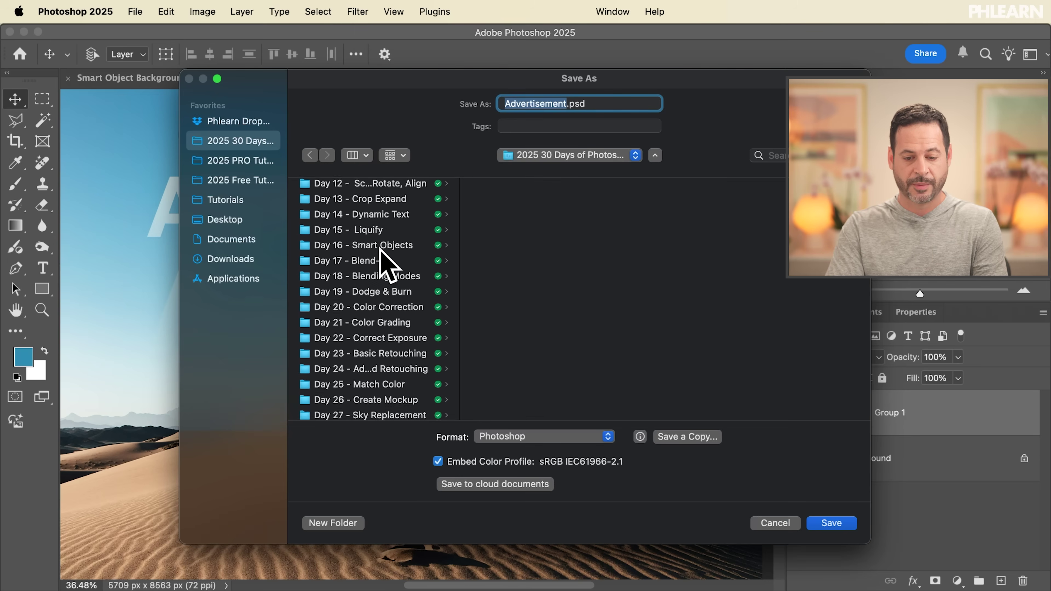
click(387, 247)
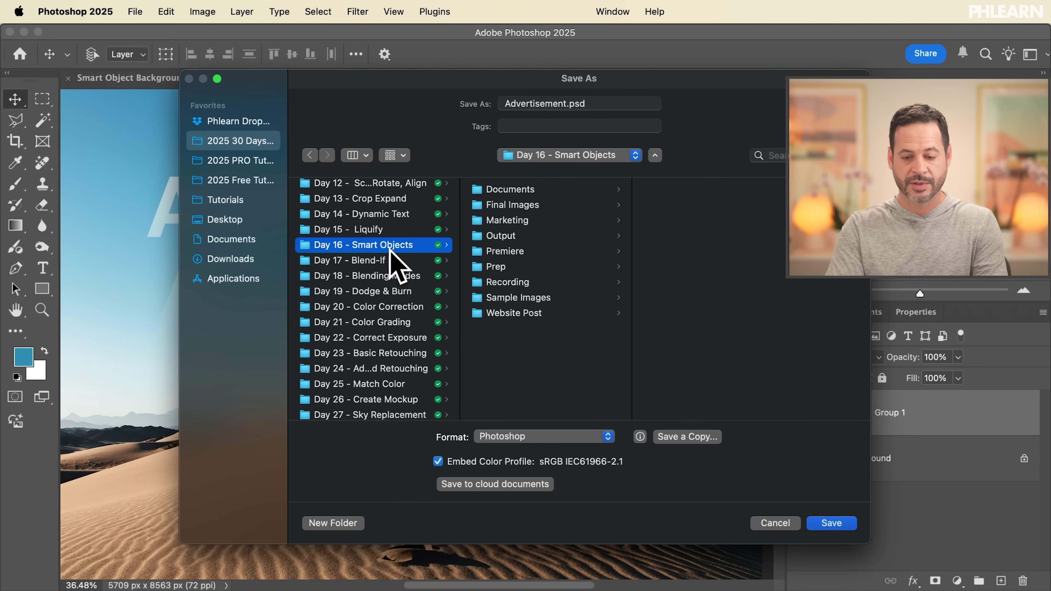
click(537, 298)
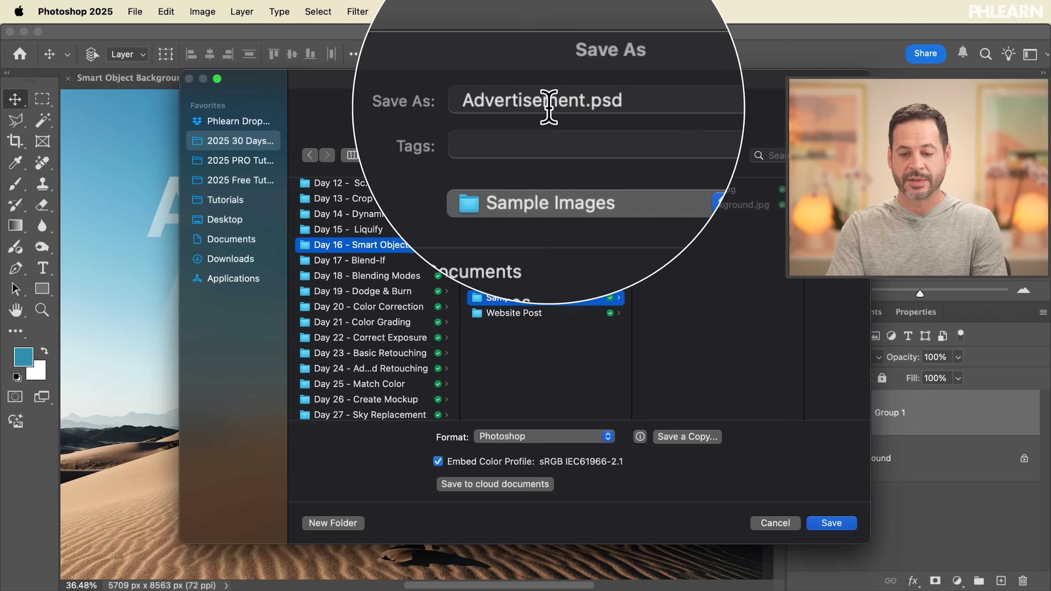
click(815, 522)
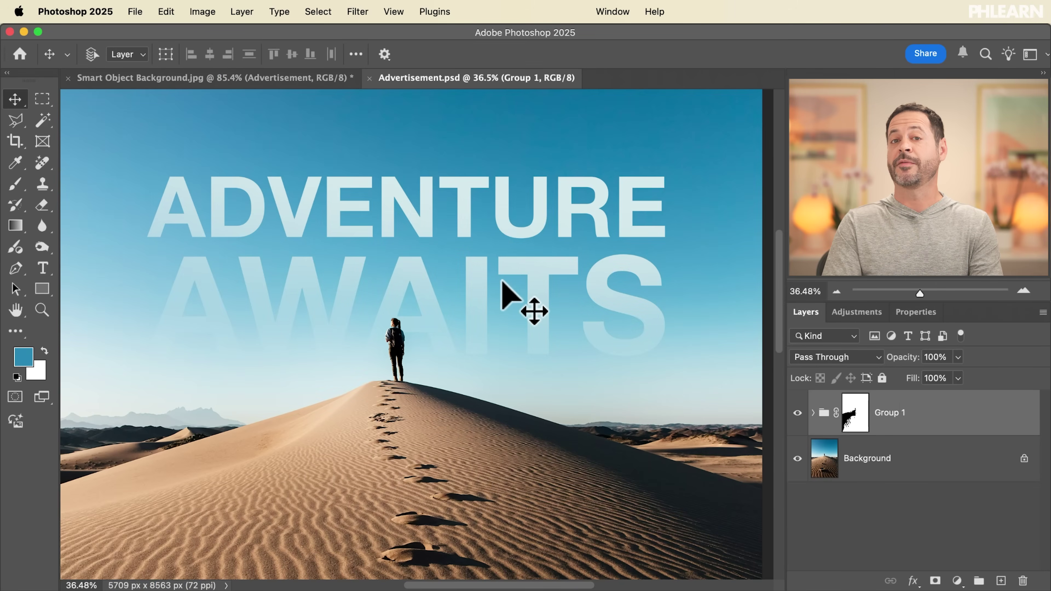
click(235, 79)
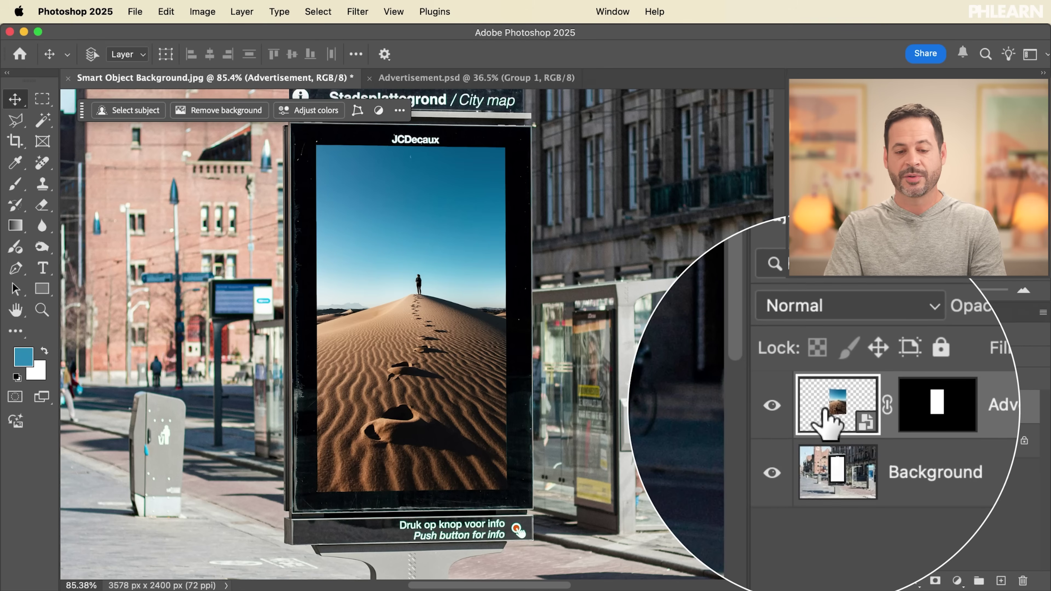
Relink the billboard's Advertisement smart object to Advertisement.psd from the Sample Images folder
click(242, 11)
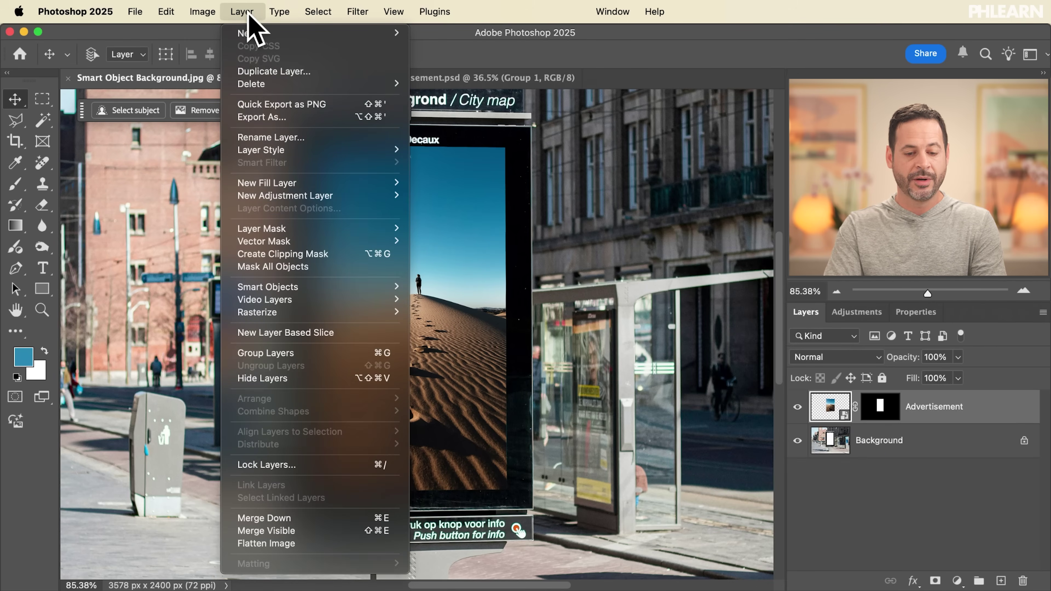
mouse_move(294, 287)
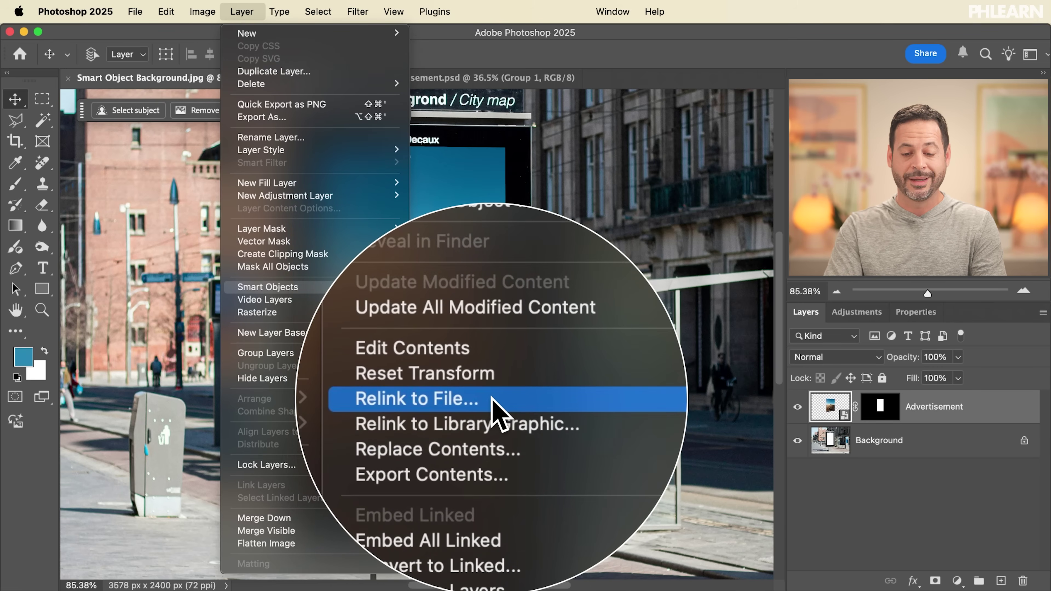
click(493, 403)
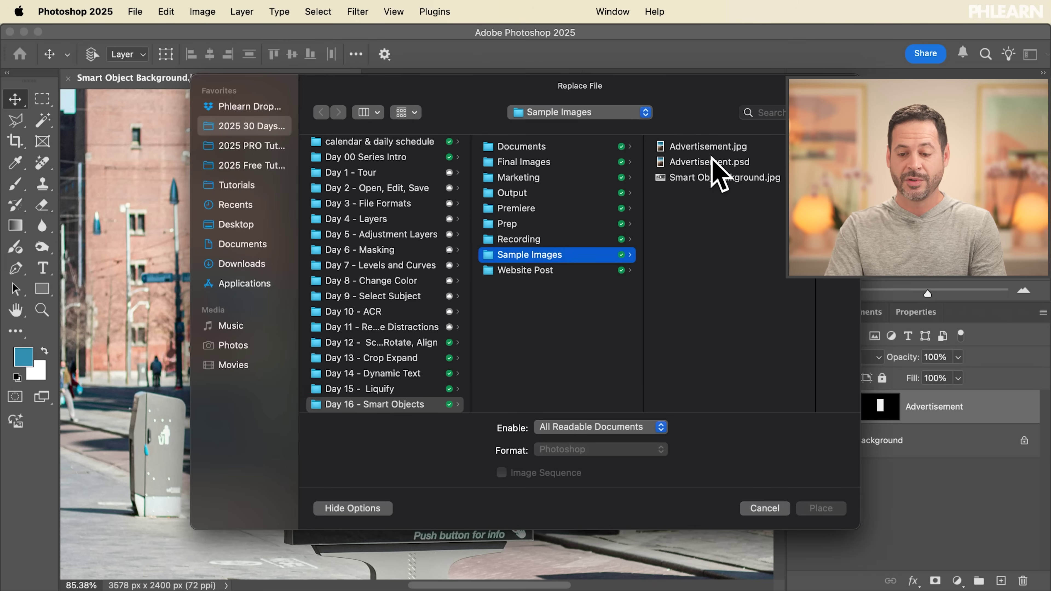
click(712, 162)
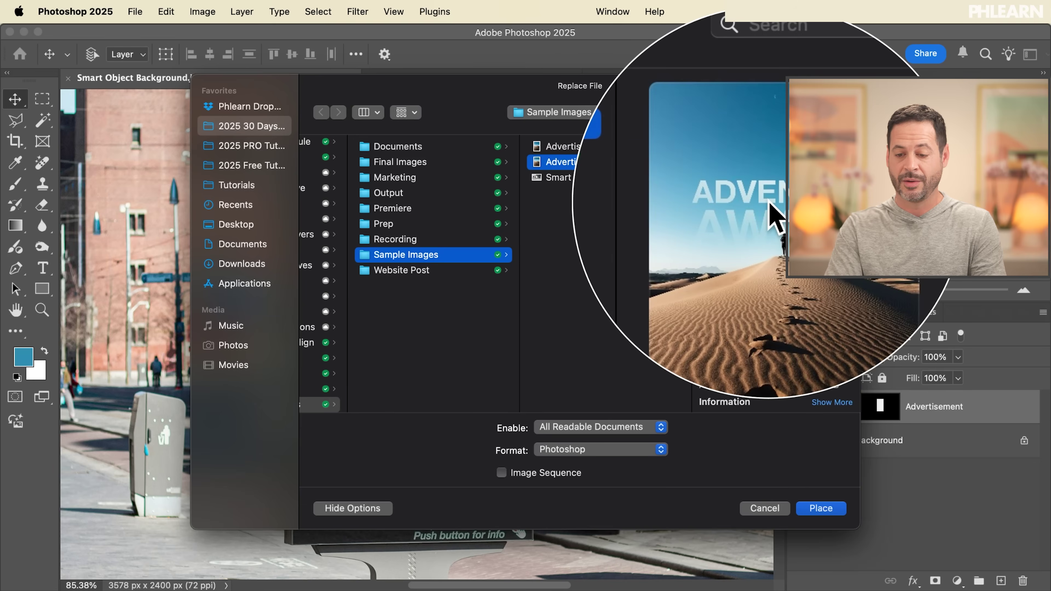
click(820, 508)
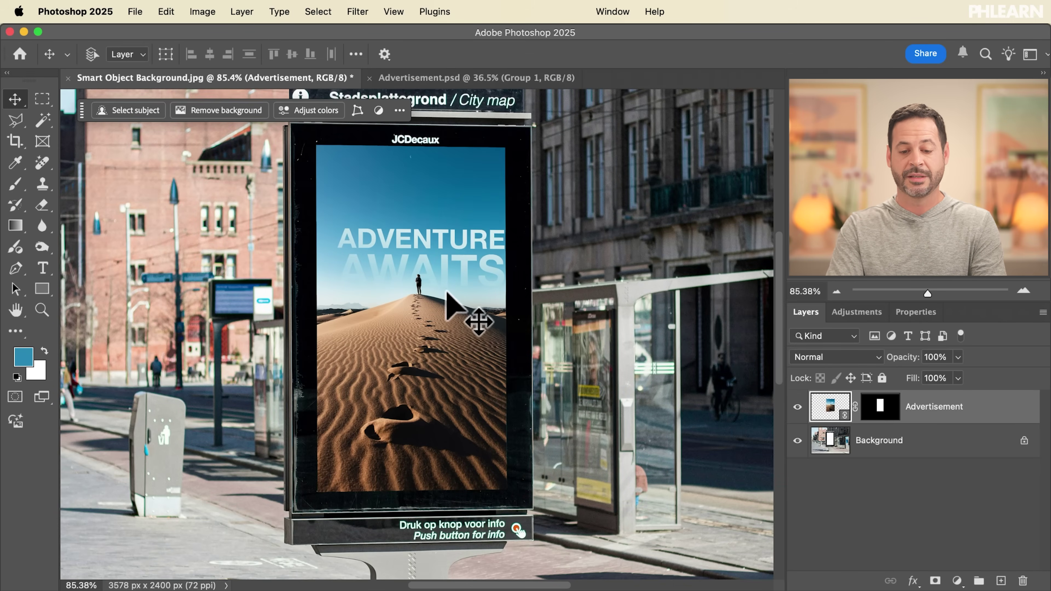
click(419, 78)
Compare the two documents and nudge the ad about 27 px left in the billboard
click(329, 80)
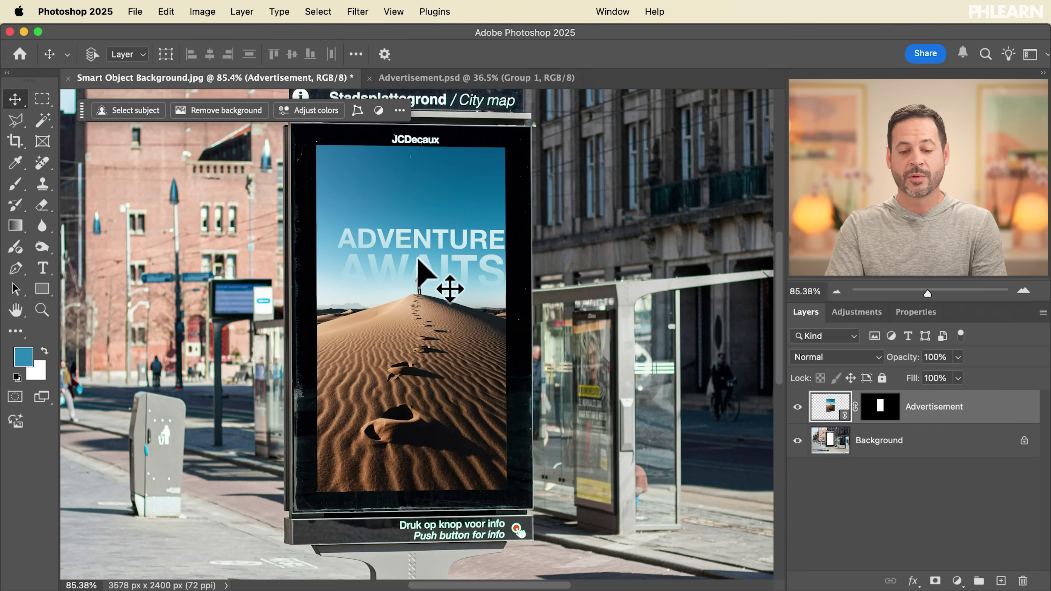
click(454, 80)
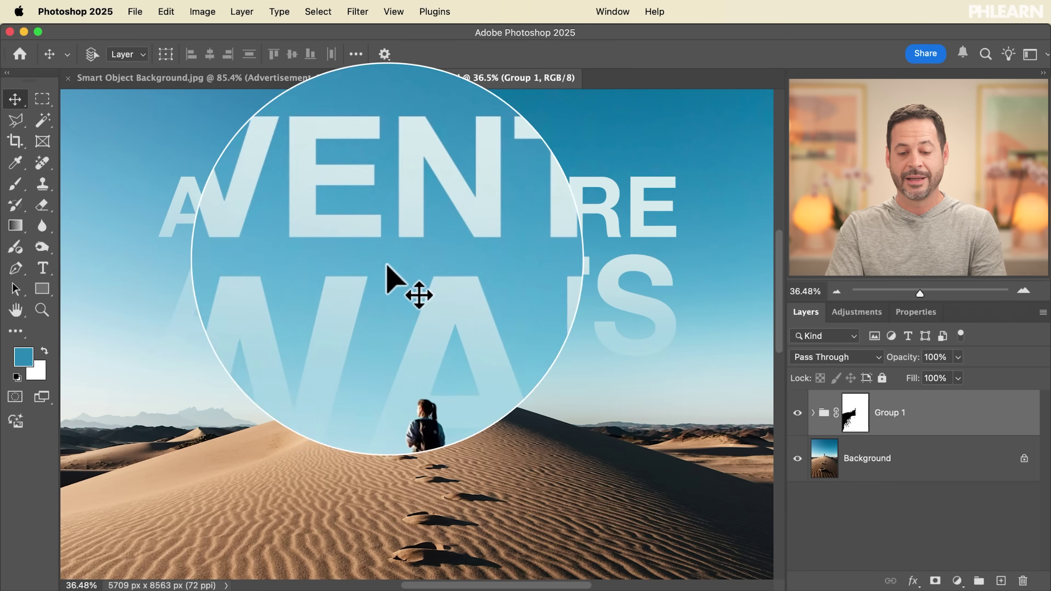
click(286, 79)
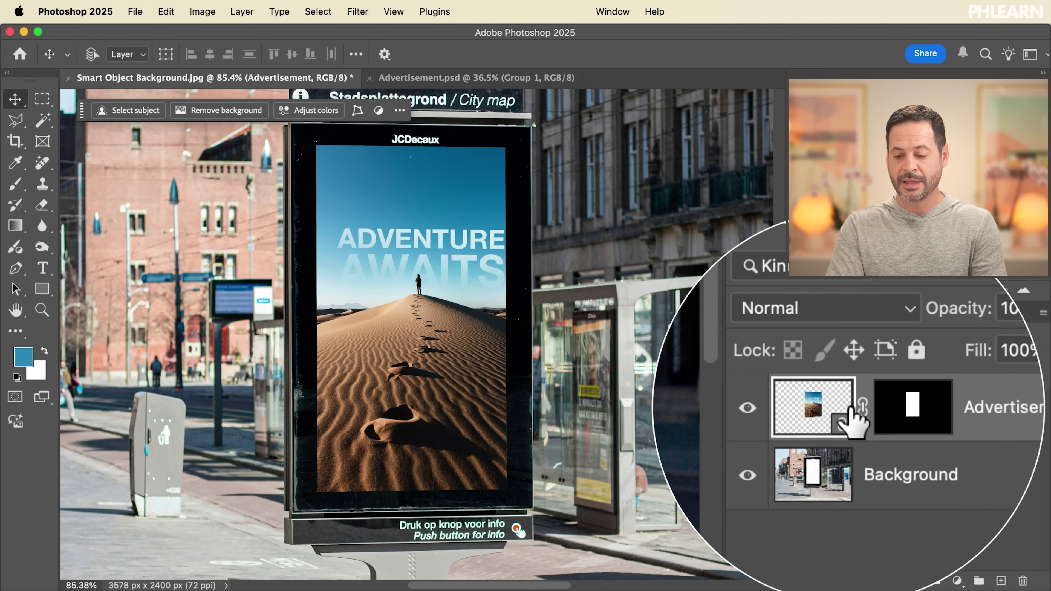
drag(482, 375, 476, 375)
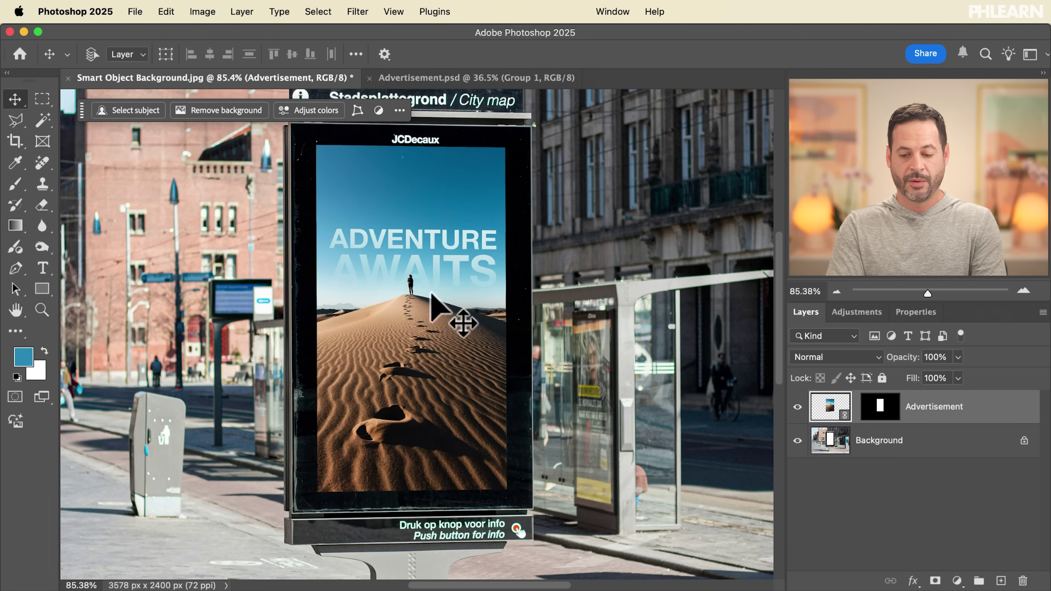
Scale the Advertisement layer from 13.80% to 23.80% and move it lower in the frame
key(super+t)
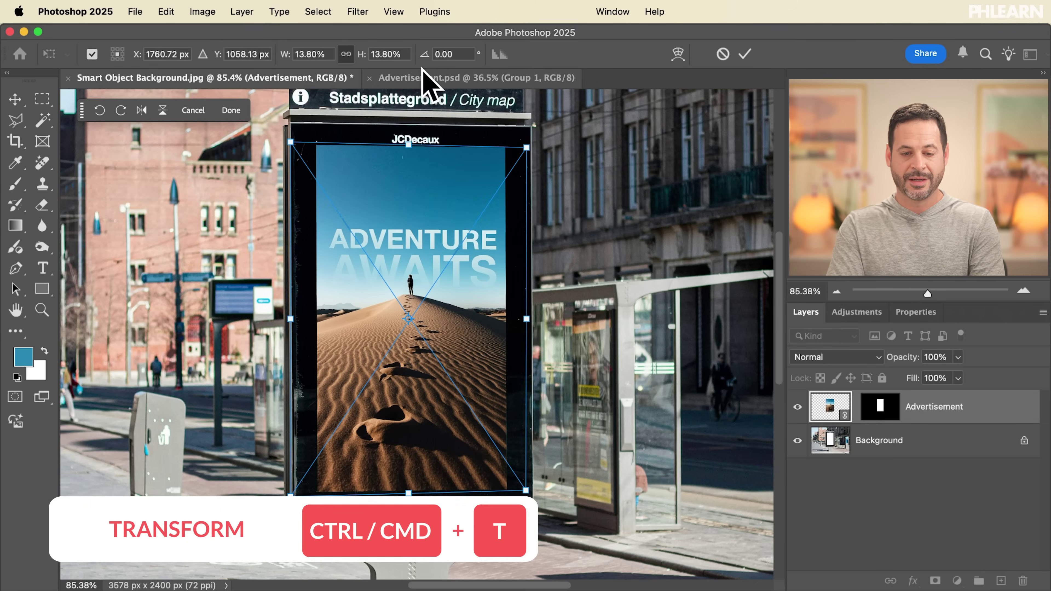
mouse_move(366, 58)
mouse_down()
mouse_move(380, 60)
mouse_move(373, 54)
mouse_up()
key(Return)
drag(493, 282, 482, 302)
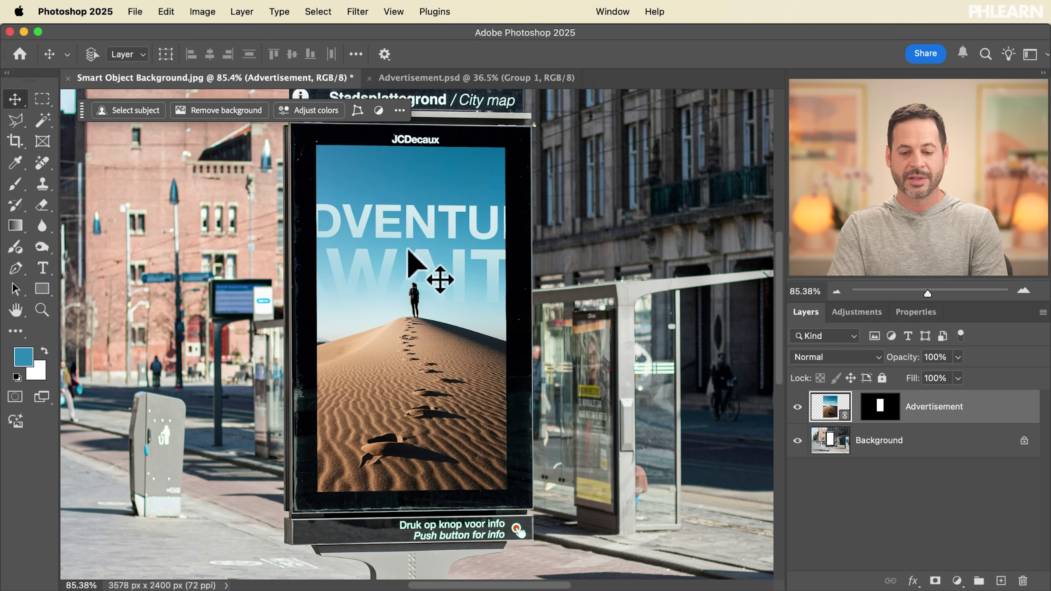
click(481, 79)
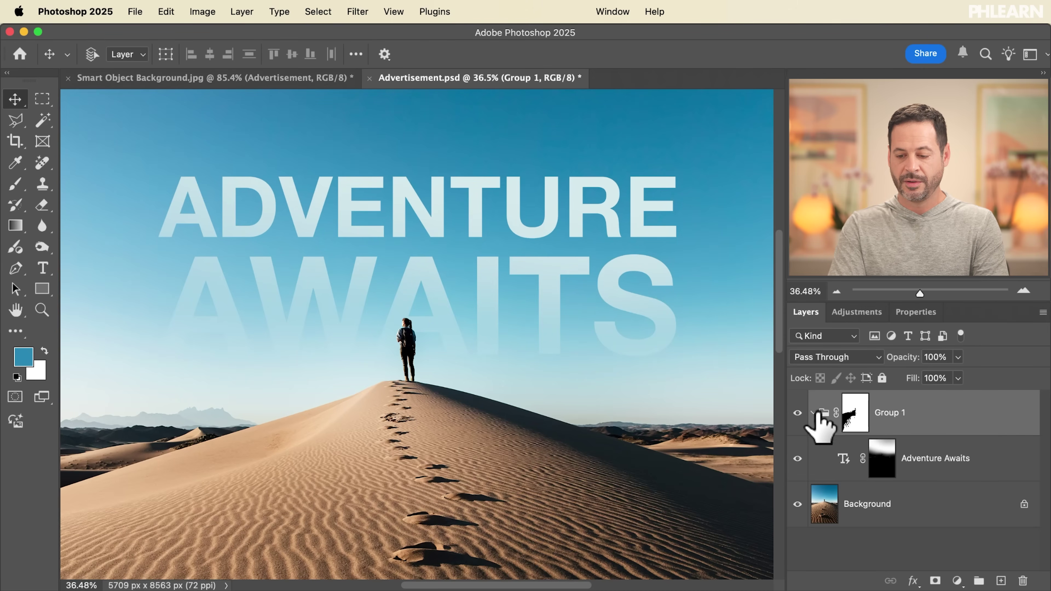
Shrink the ADVENTURE AWAITS headline's type box in Advertisement.psd
click(848, 459)
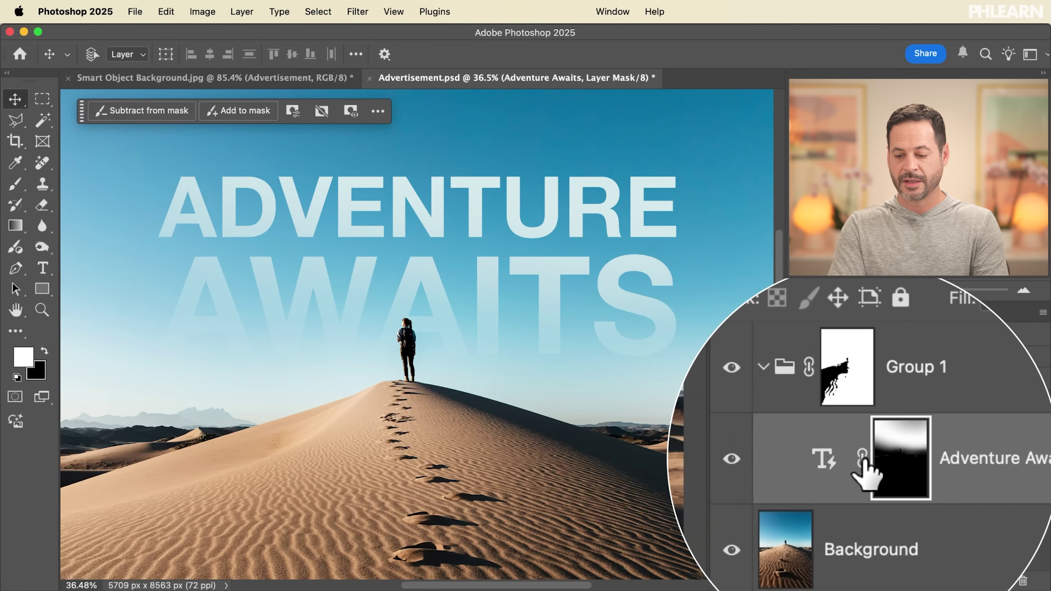
key(super+t)
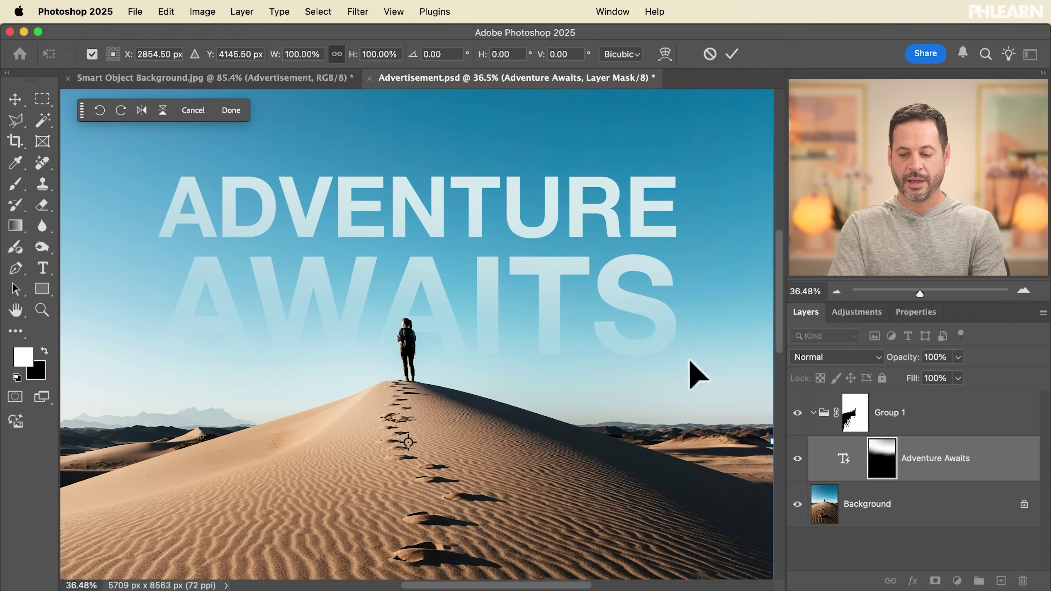
click(840, 463)
key(t)
click(572, 316)
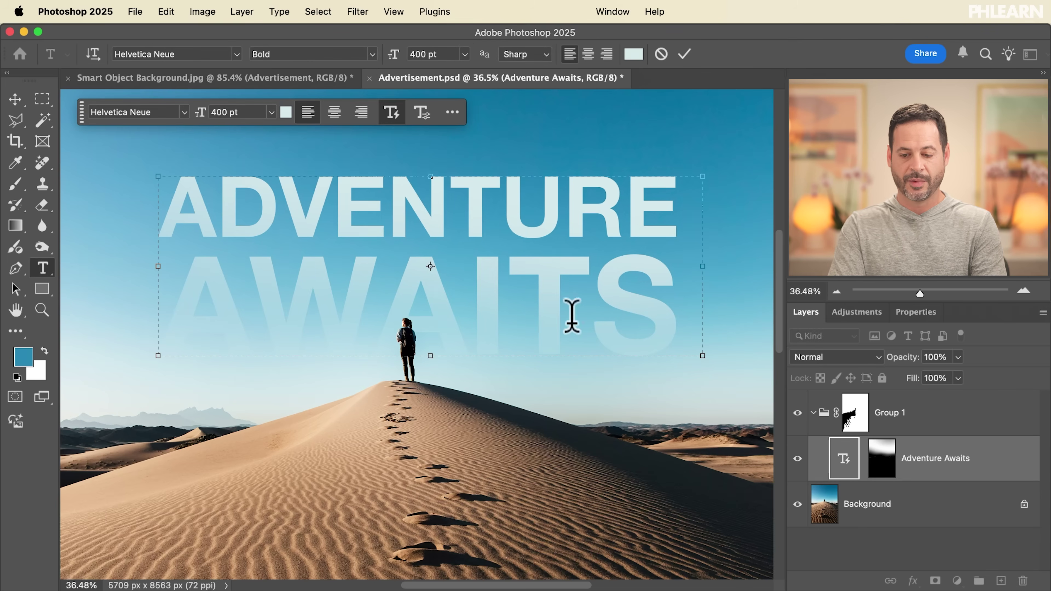
drag(703, 352, 592, 331)
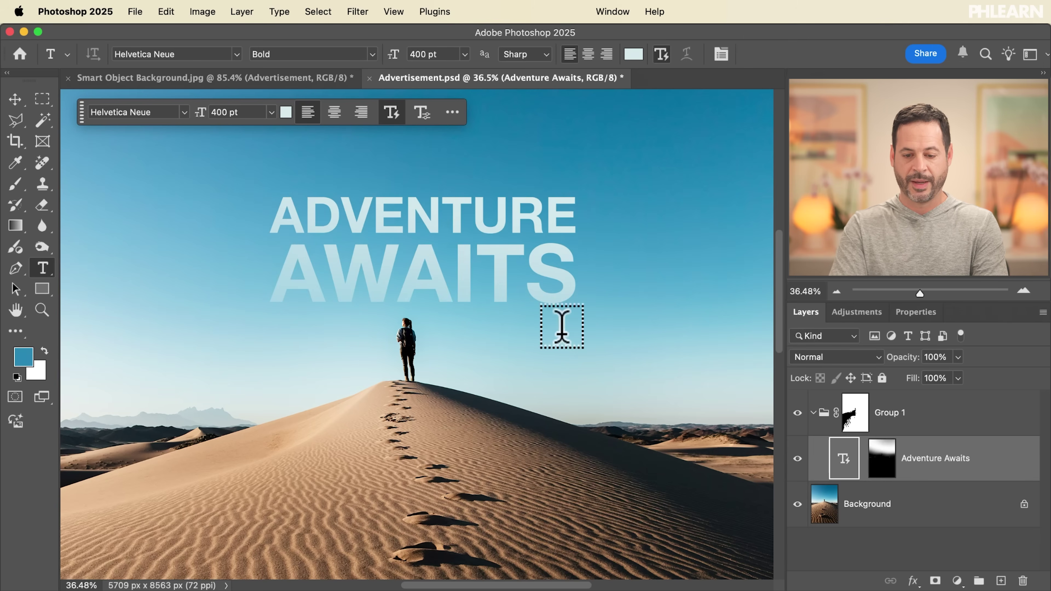
Shift the headline down and left, check the mockup, and save Advertisement.psd
key(v)
drag(514, 285, 489, 320)
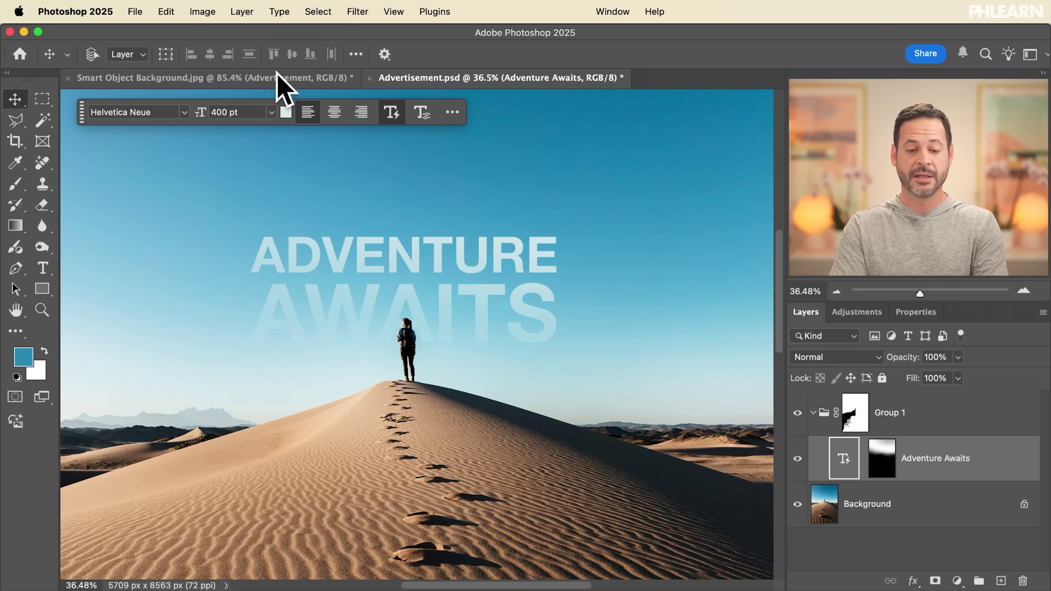
click(273, 79)
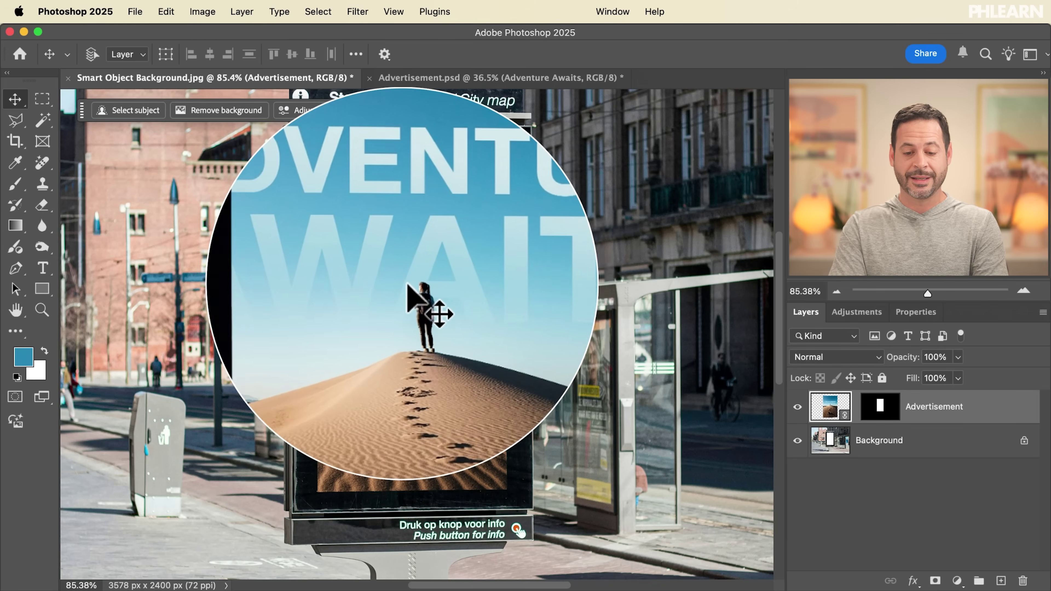
click(470, 81)
key(super+s)
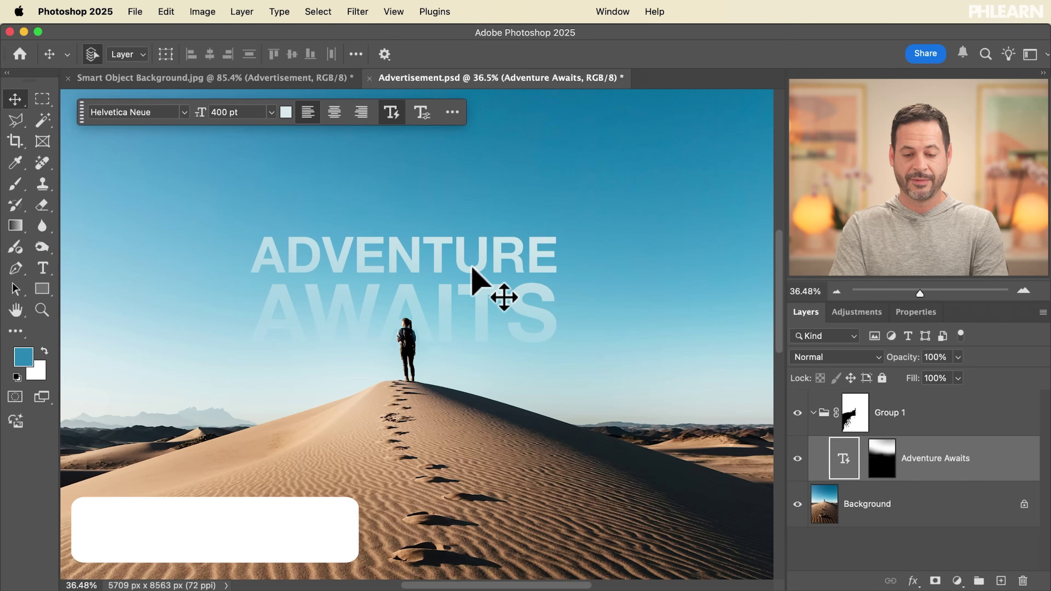
Raise the ADVENTURE AWAITS headline in the poster, save, and check the mockup
click(293, 79)
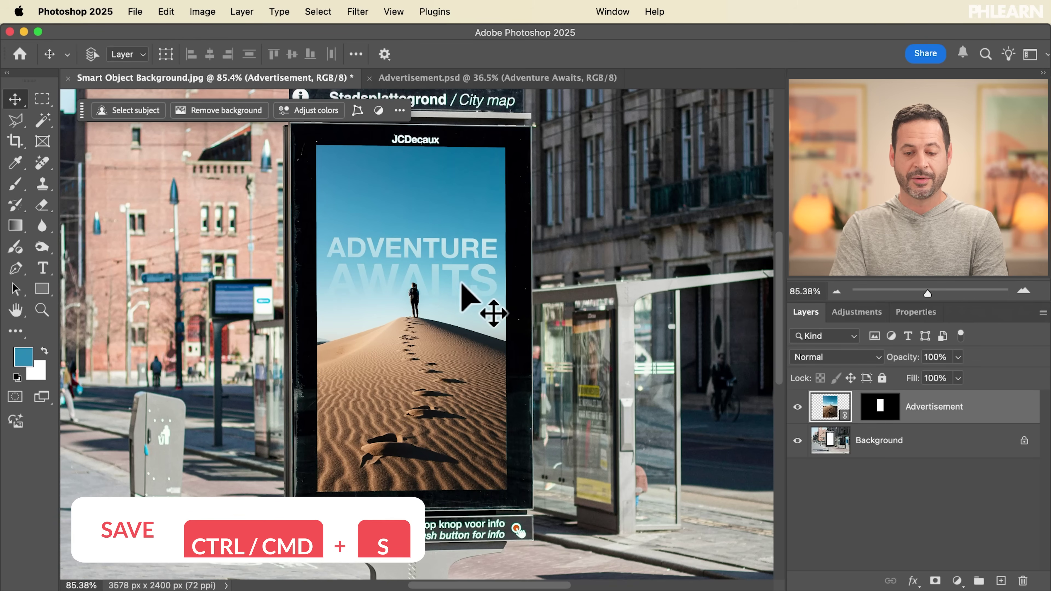
click(467, 80)
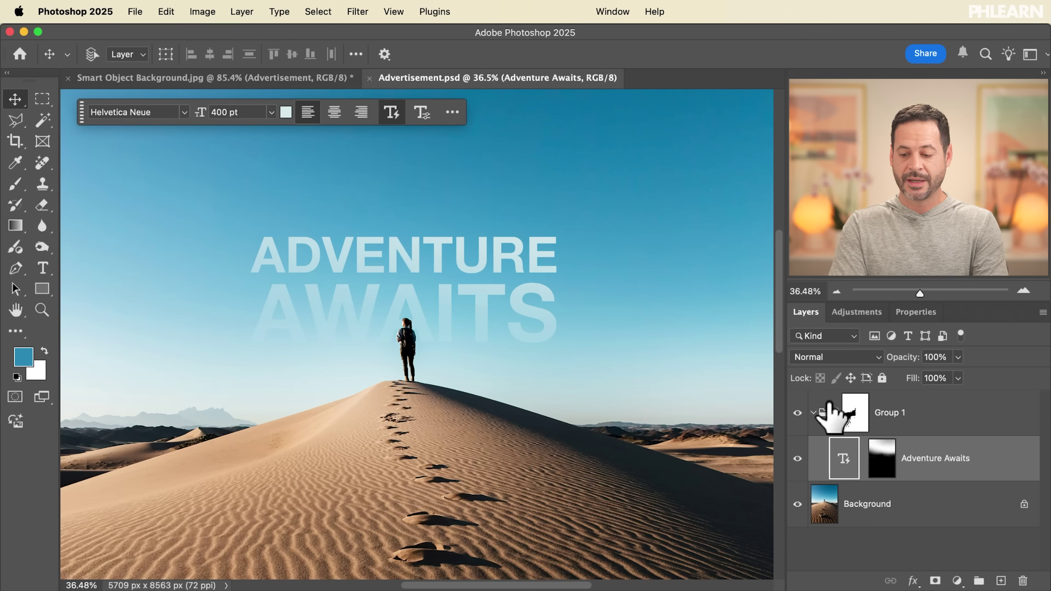
drag(549, 377, 551, 339)
key(super+s)
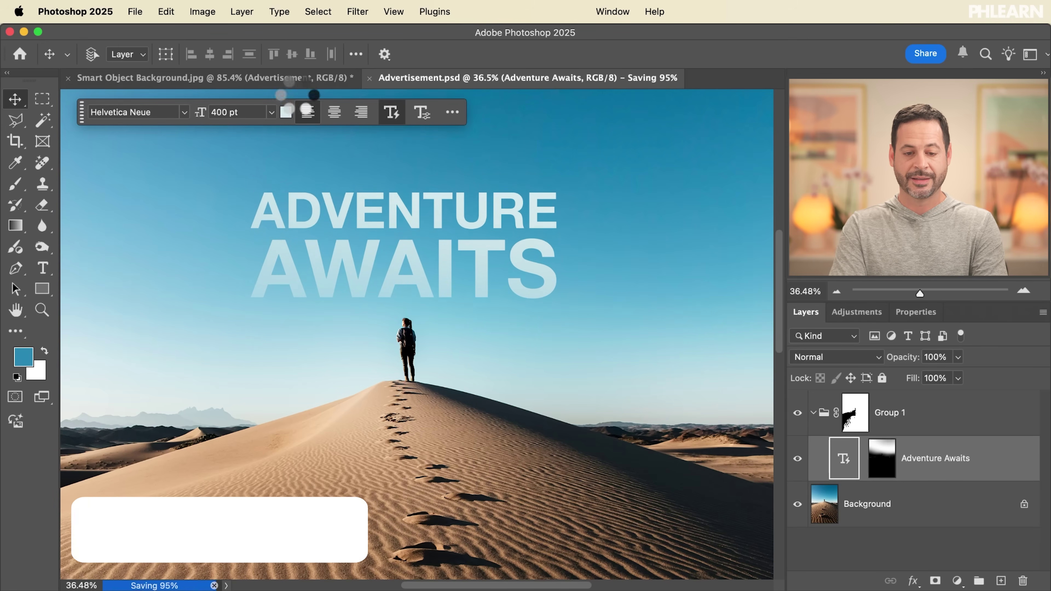
click(283, 79)
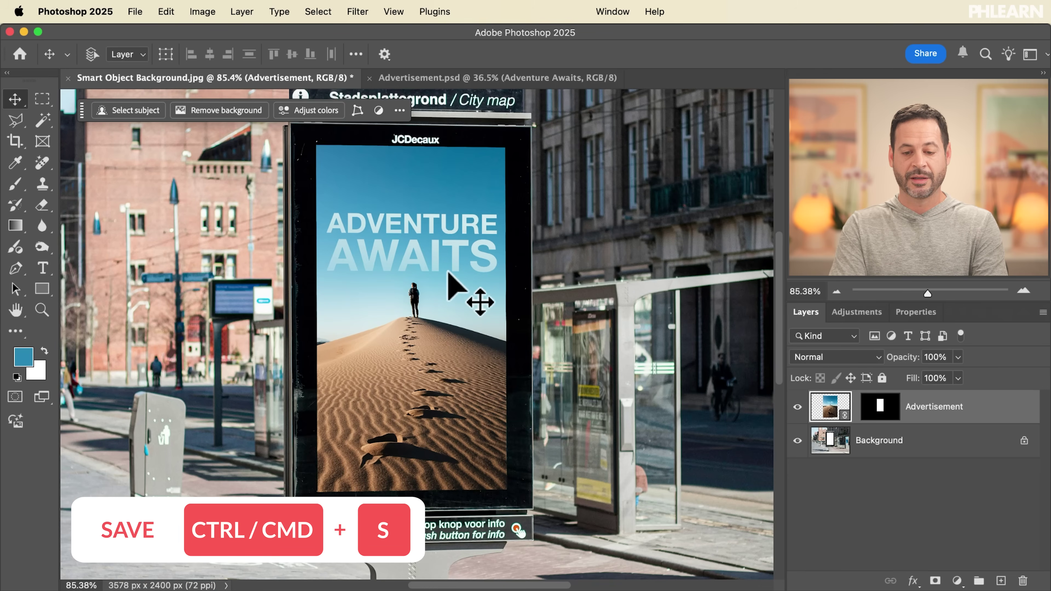
click(481, 78)
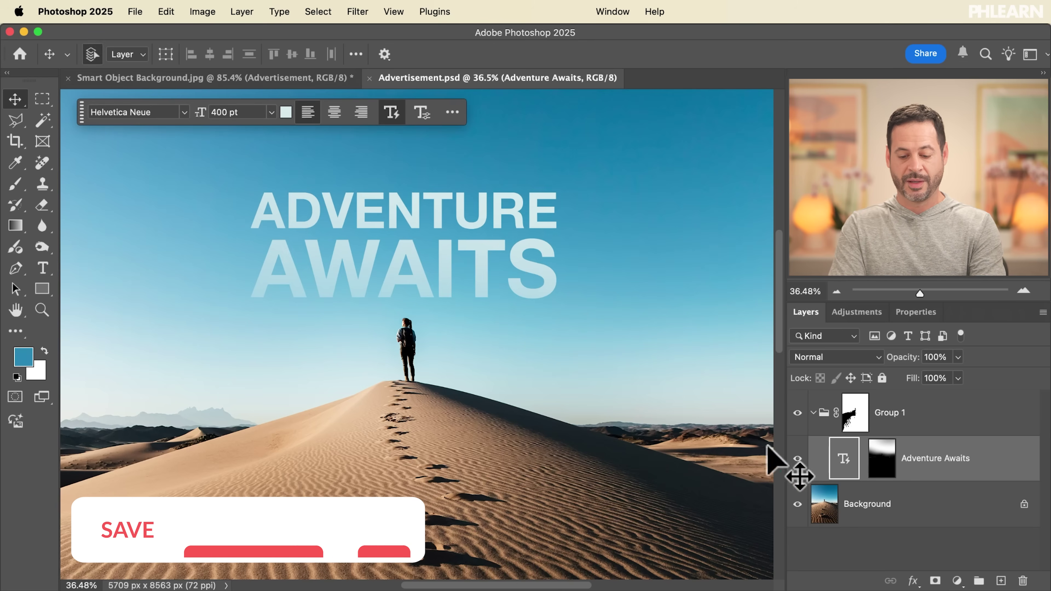
Scale the headline smaller with Free Transform, nudge it up, and save the poster
key(super+t)
drag(573, 299, 537, 282)
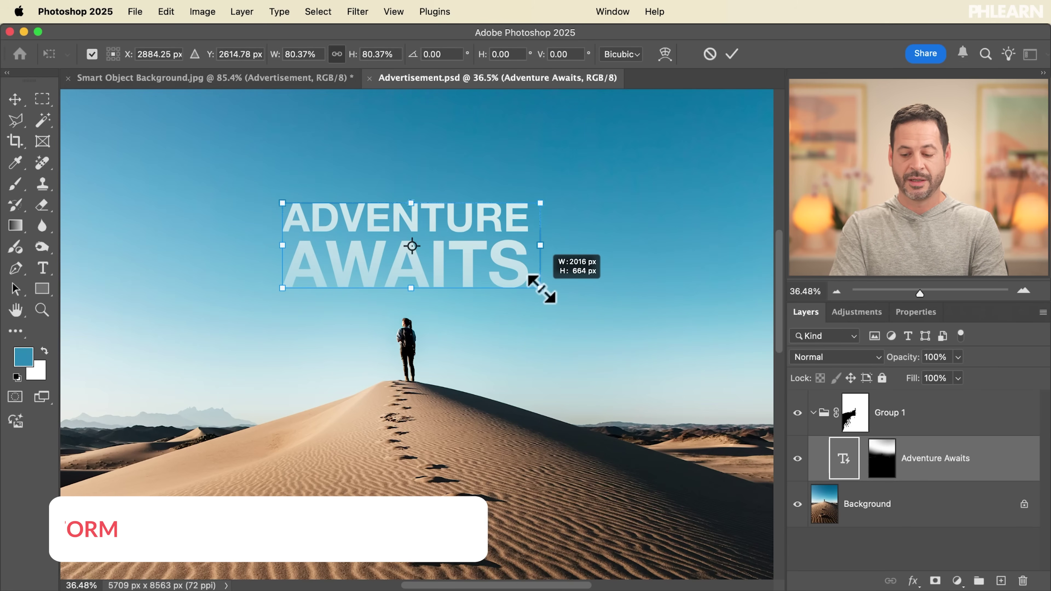
key(Return)
drag(486, 304, 481, 286)
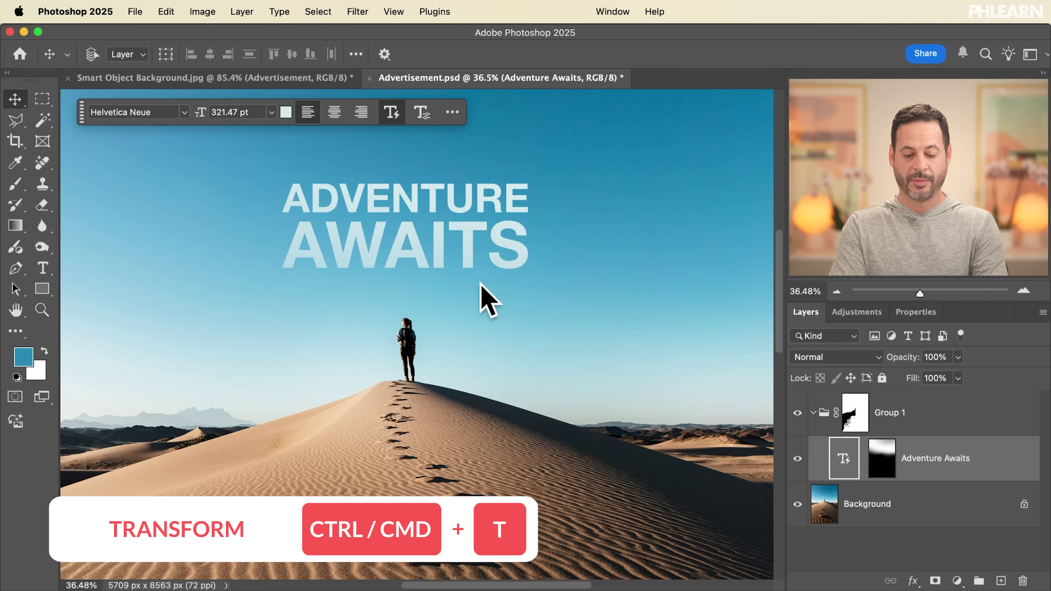
key(super+s)
click(295, 79)
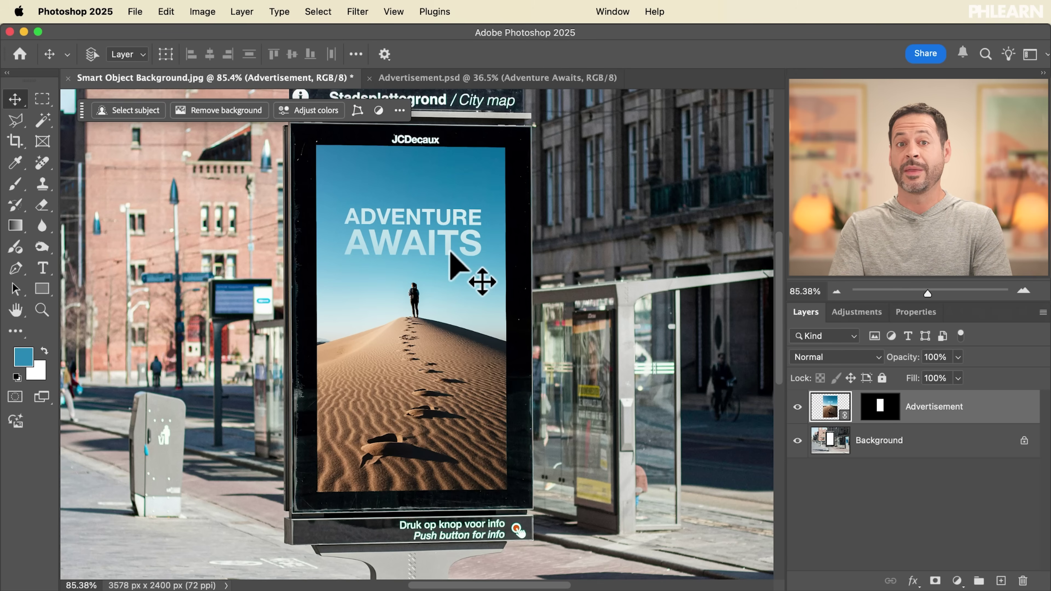
Lower the headline toward the figure, save, and shift the ad about 181 px up in the mockup
click(447, 79)
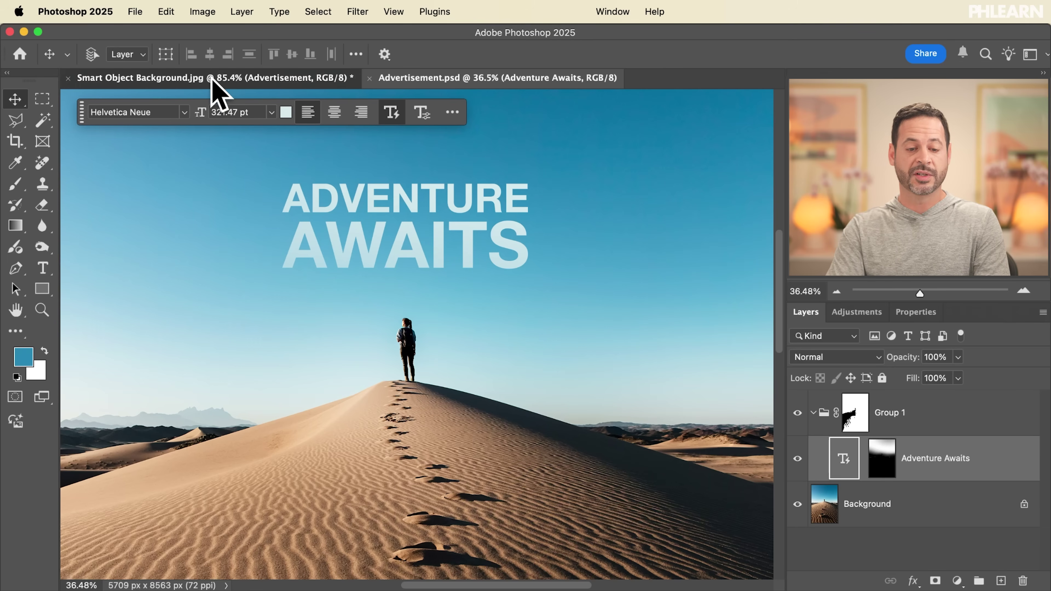
click(215, 79)
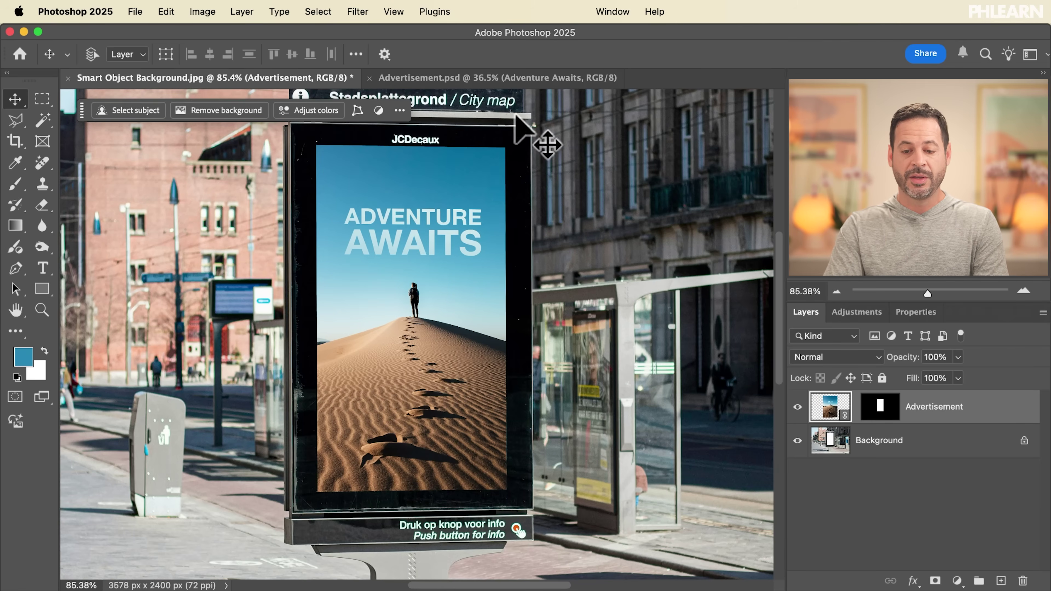
click(522, 78)
drag(538, 348, 538, 407)
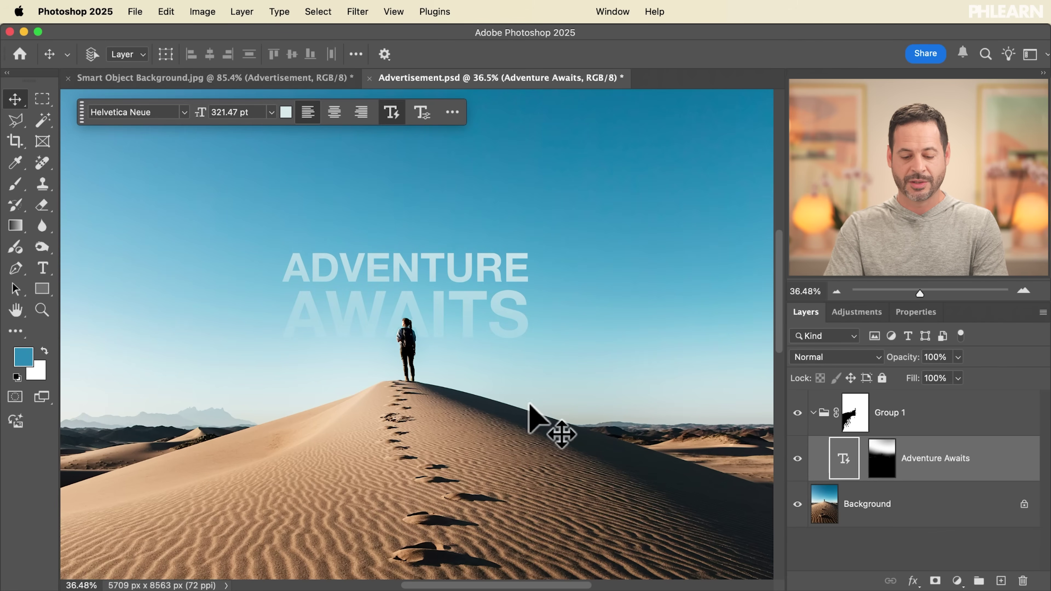
key(super+s)
click(286, 79)
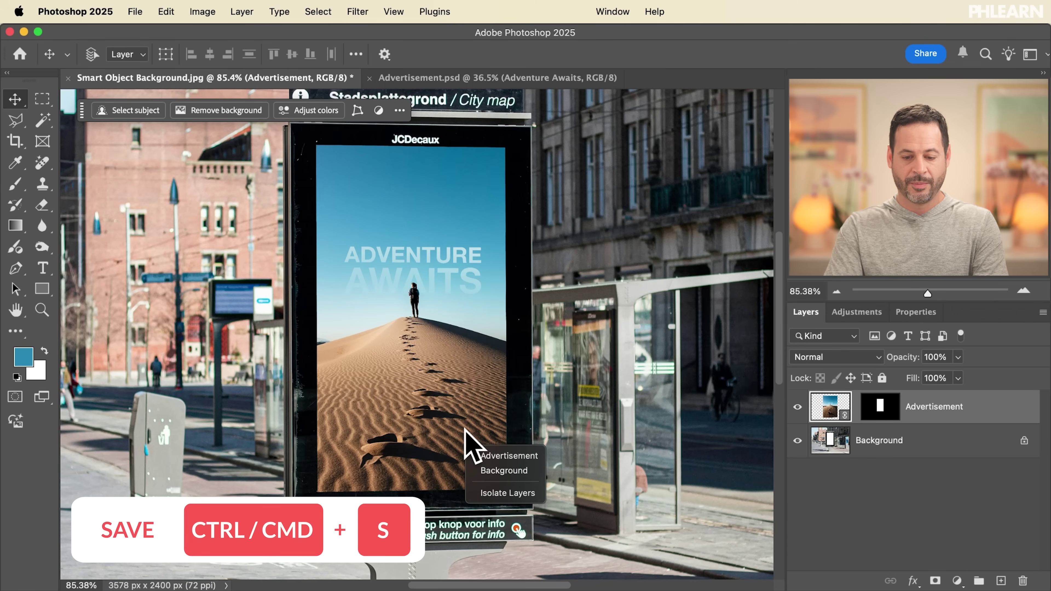
drag(464, 430, 438, 384)
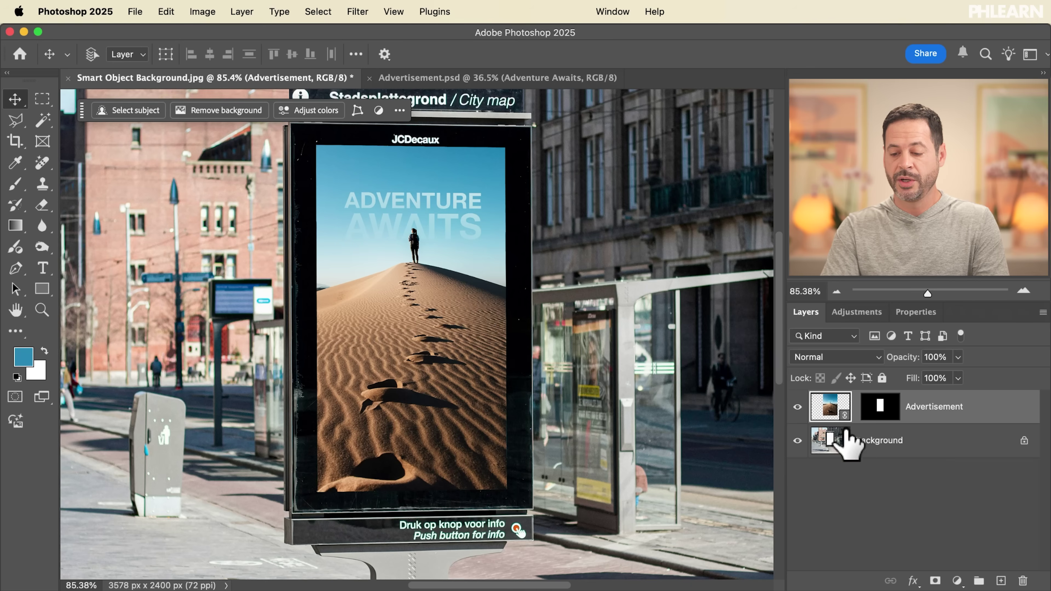
Hide the Advertisement layer and select the Background layer to inspect the blank white billboard panel
click(798, 407)
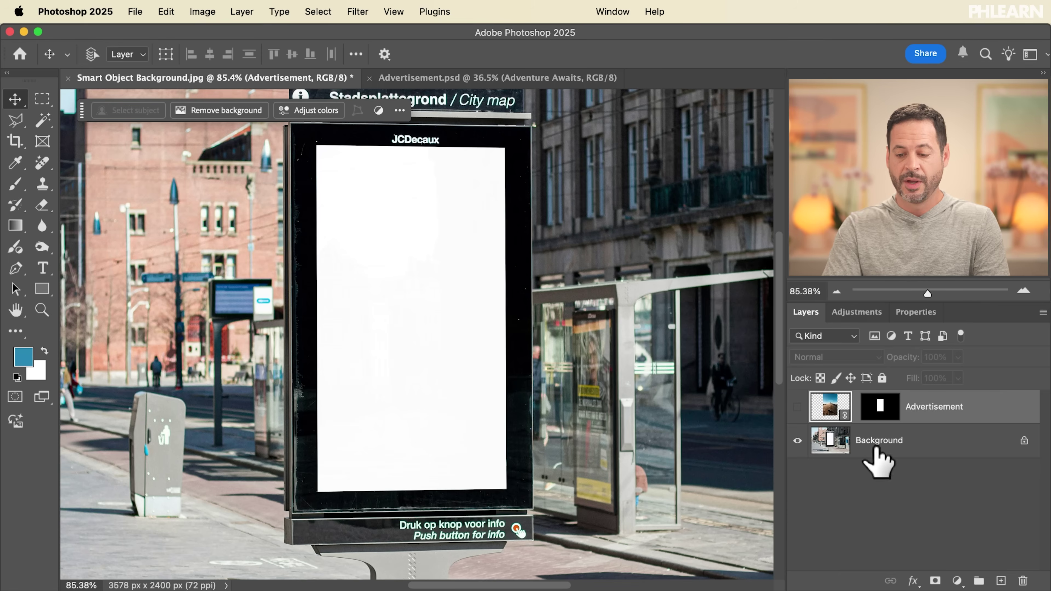
click(858, 442)
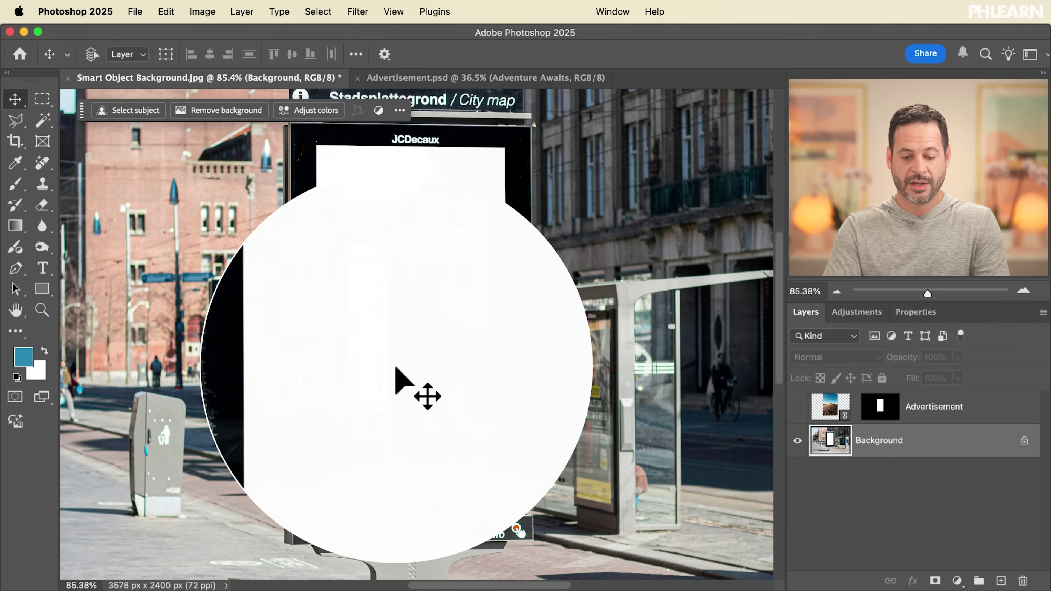
scroll(366, 393, up, 5)
scroll(366, 391, up, 4)
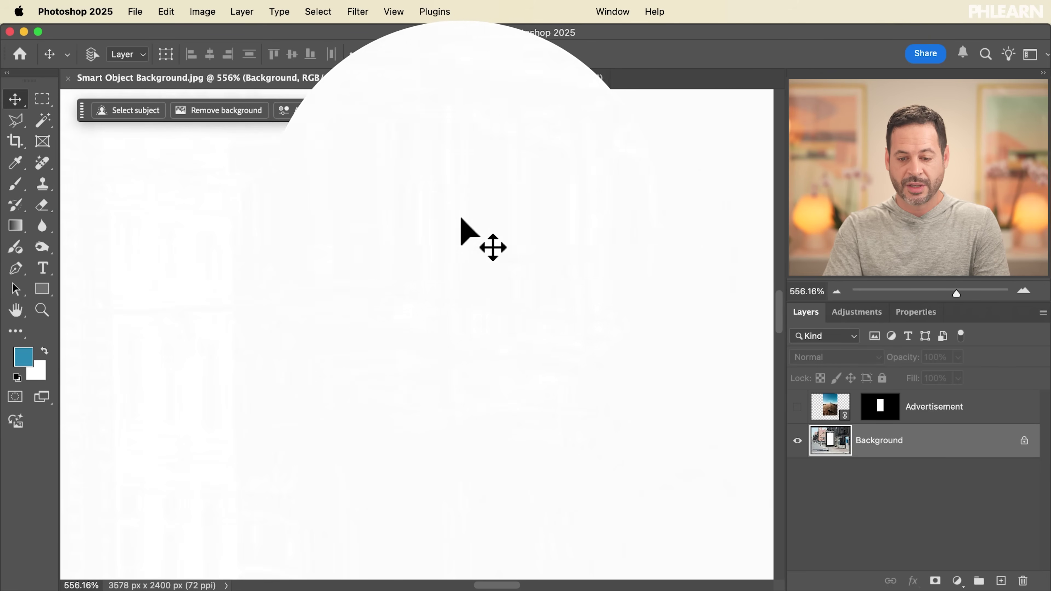
scroll(547, 231, down, 8)
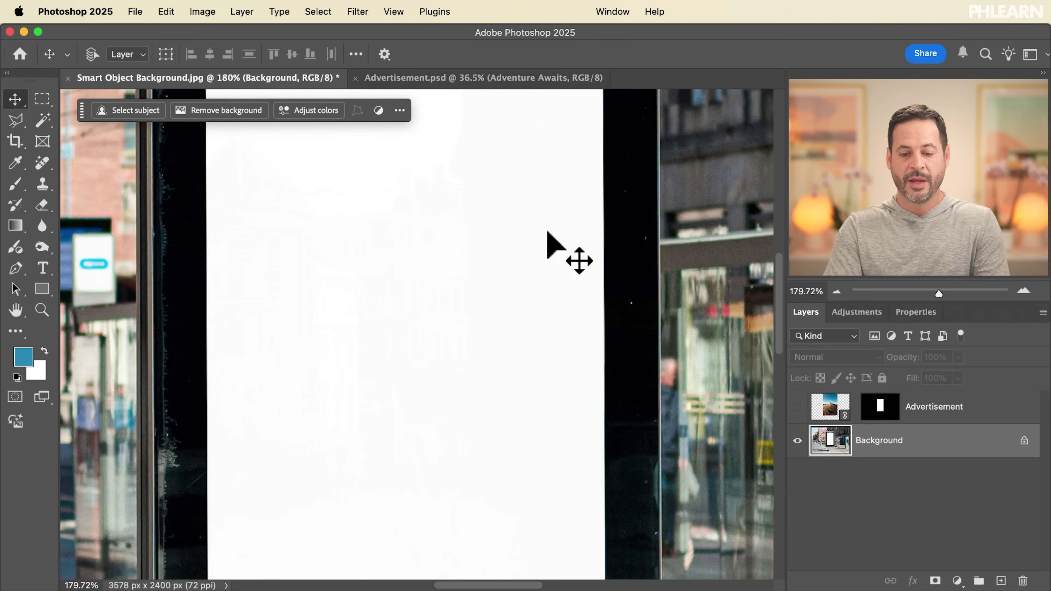
scroll(547, 232, down, 1)
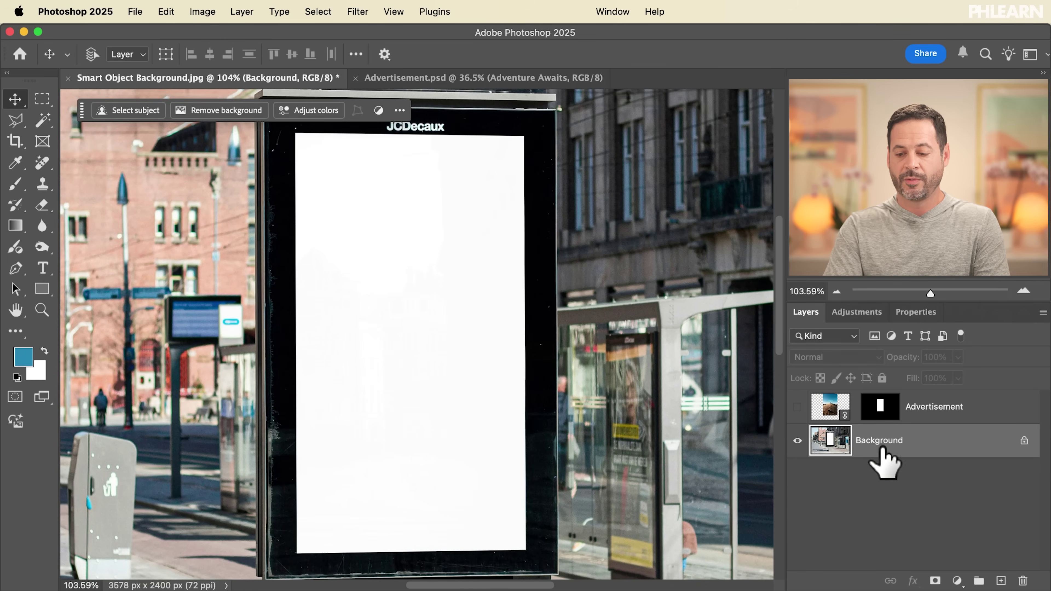
click(797, 406)
click(799, 406)
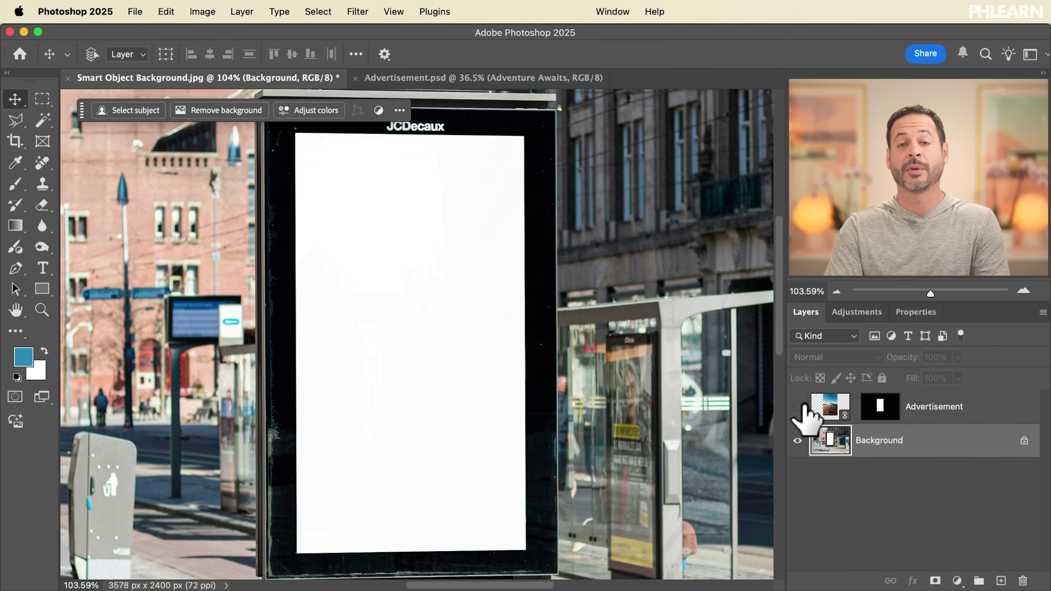
scroll(554, 345, left, 2)
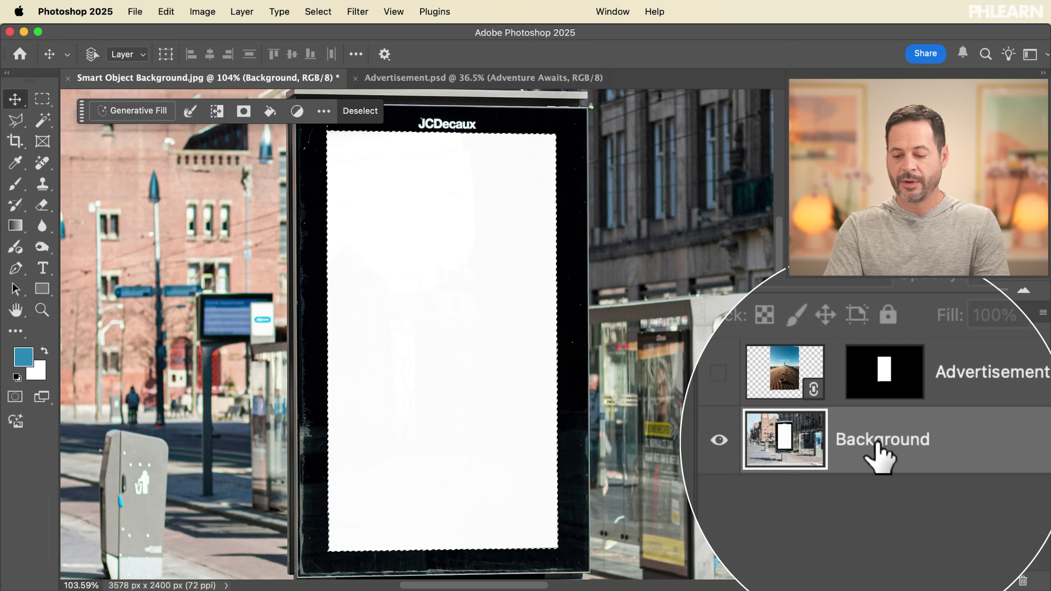
Copy the white panel to a new Layer 1 above Advertisement, and show Advertisement again
key(super+j)
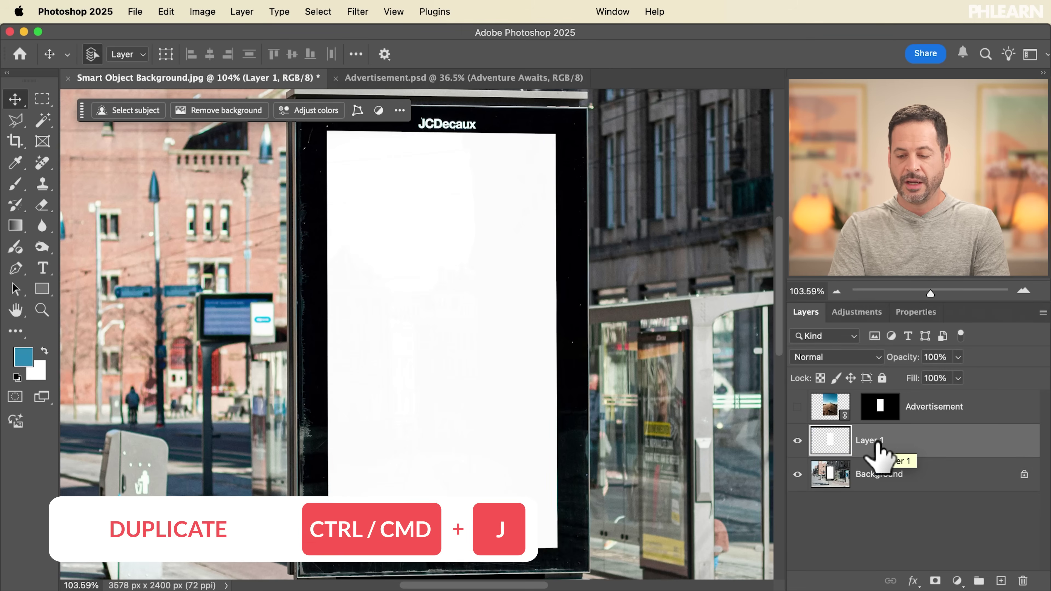
key(super+bracketright)
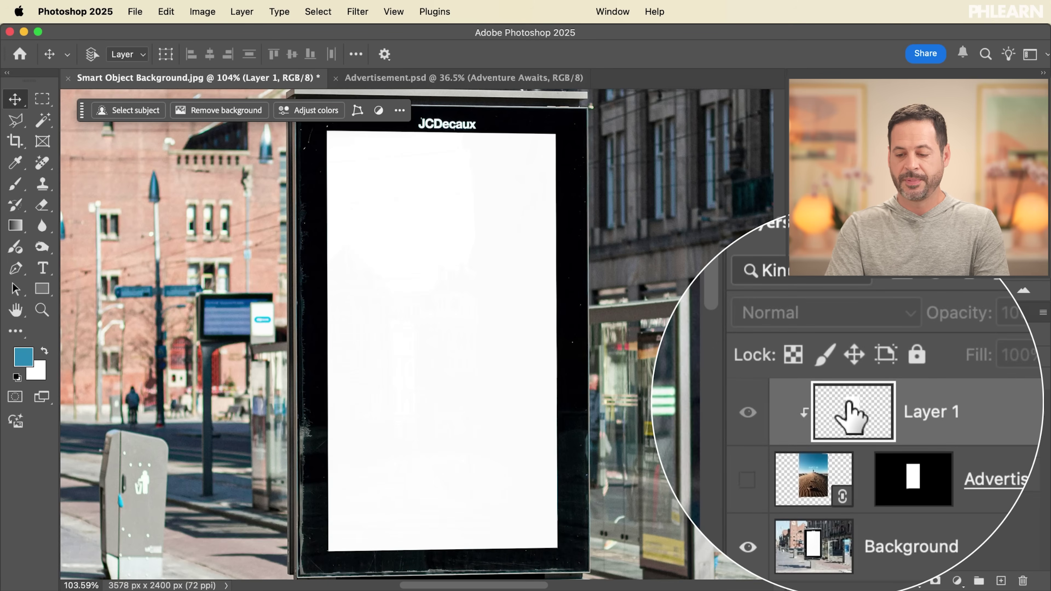
click(796, 452)
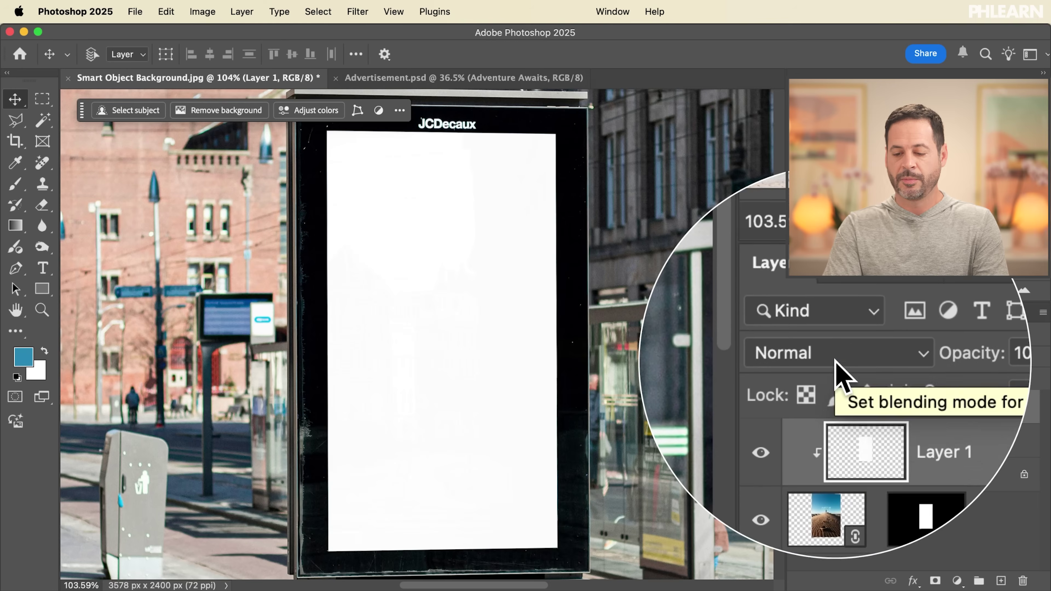
Set Layer 1 to Screen blend mode and convert it to a smart object
click(833, 357)
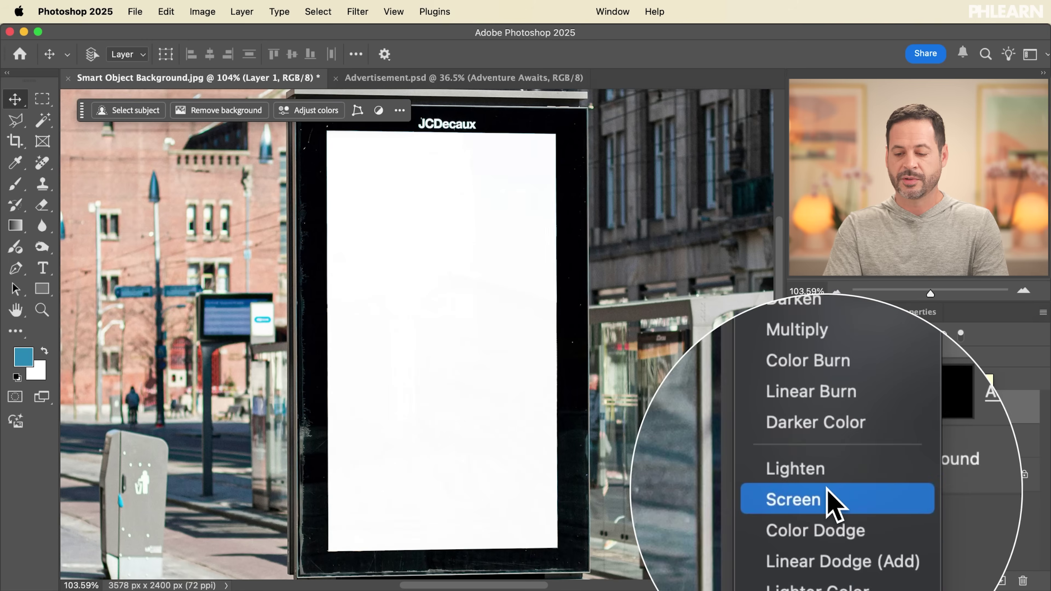
click(826, 495)
right_click(930, 410)
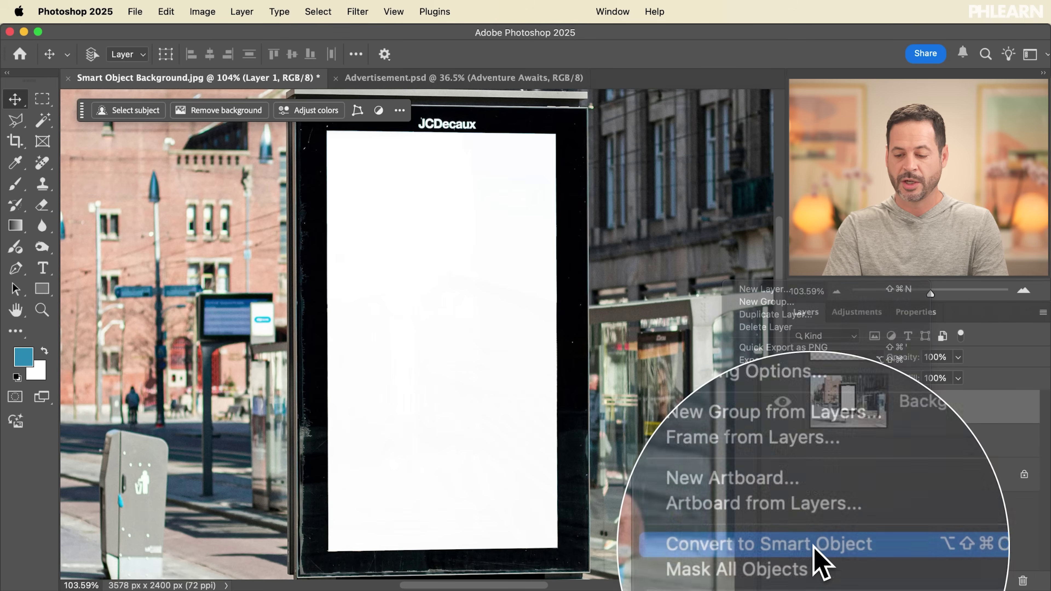
click(826, 546)
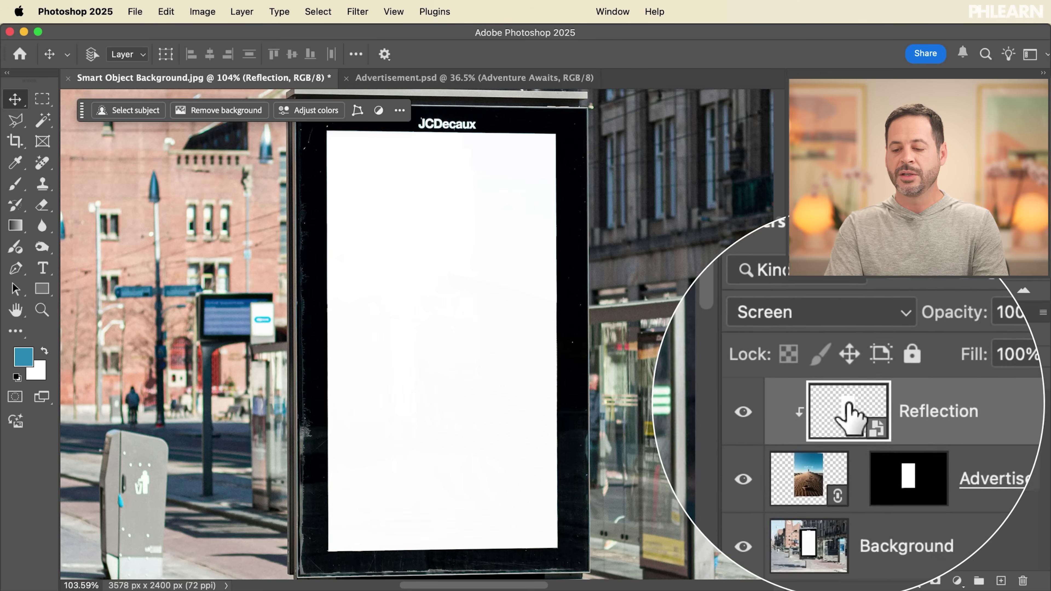
key(super+l)
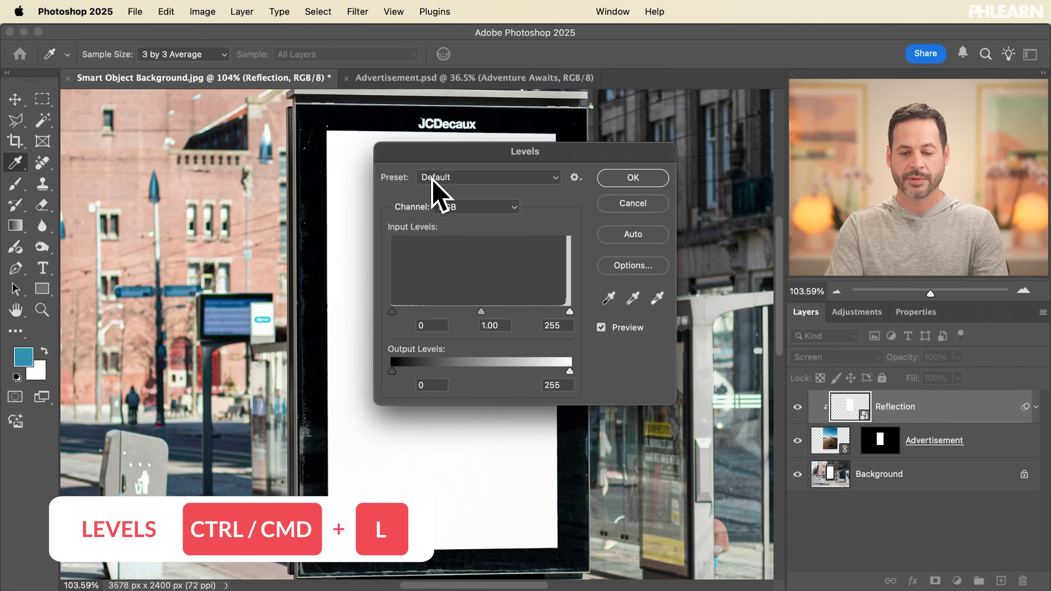
Apply Levels to the Reflection layer with black input 137 and gamma 0.05
drag(558, 151, 261, 178)
scroll(447, 290, left, 4)
scroll(445, 307, left, 3)
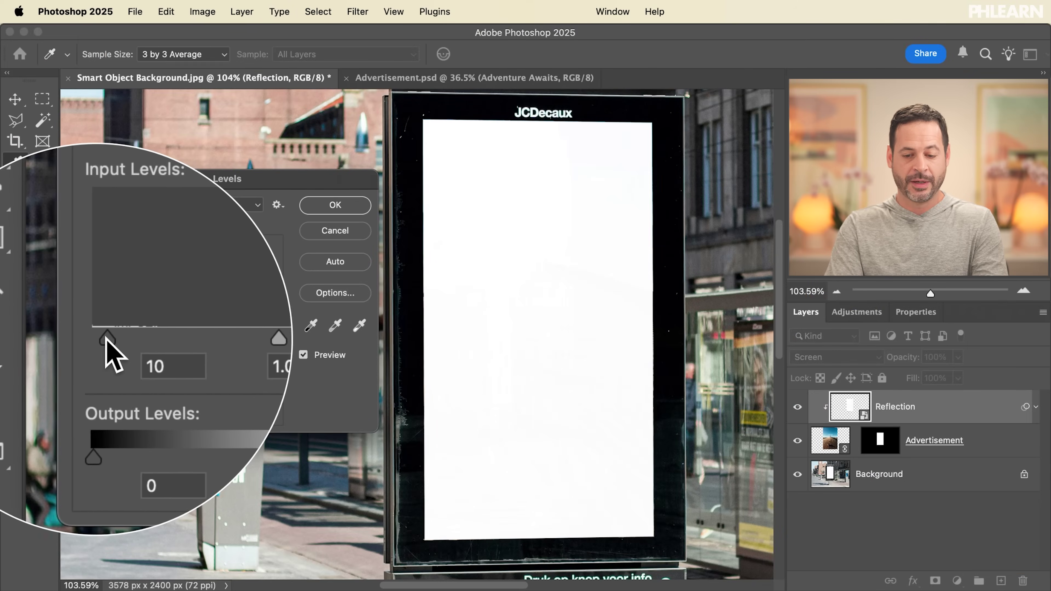
drag(106, 338, 246, 338)
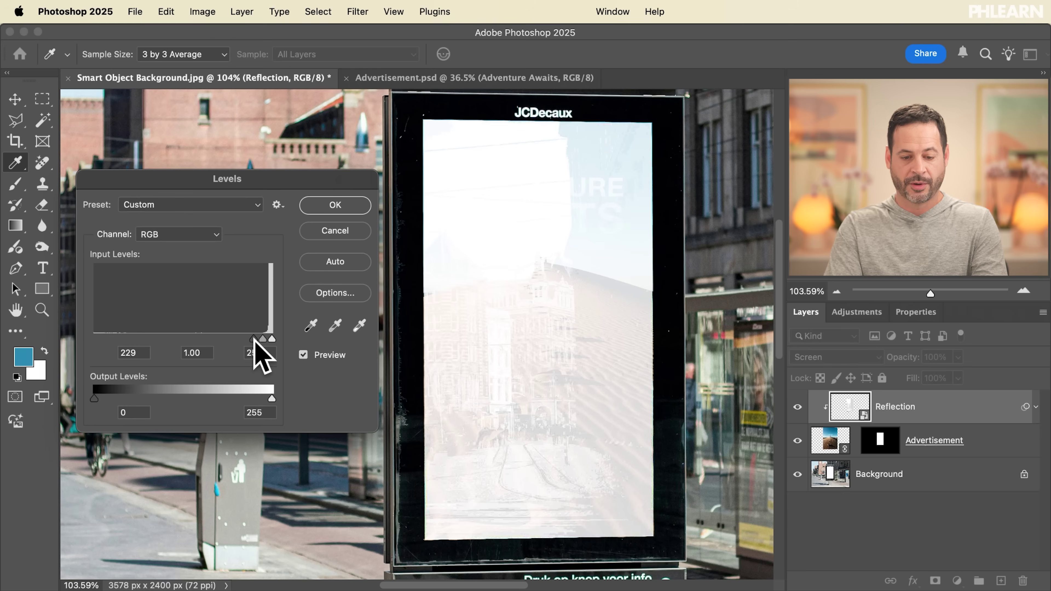
mouse_move(265, 339)
mouse_down()
mouse_move(222, 339)
mouse_move(270, 339)
mouse_up()
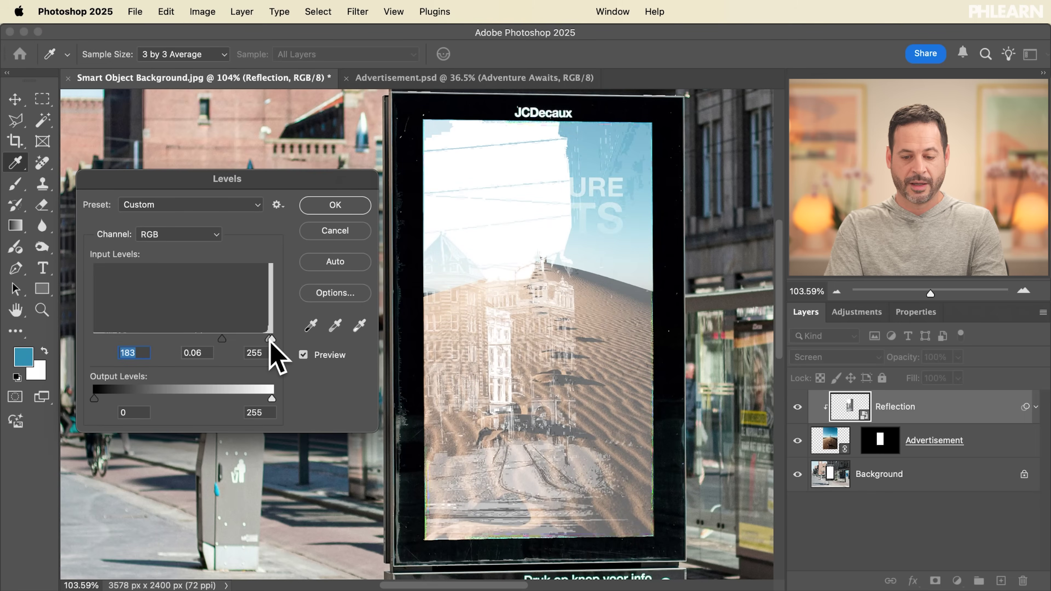
drag(210, 338, 191, 339)
drag(267, 339, 269, 339)
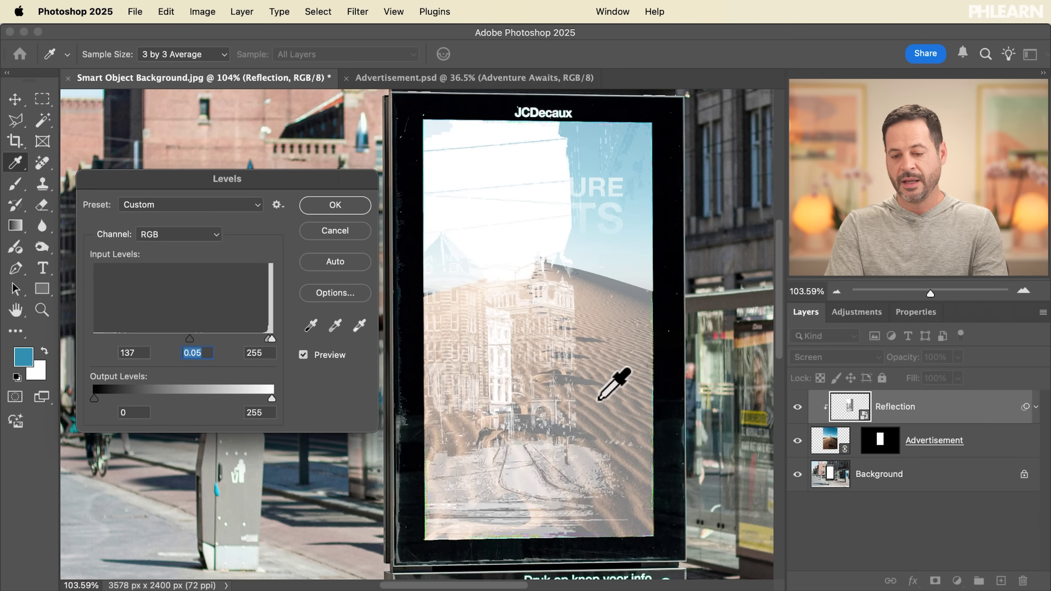
click(323, 208)
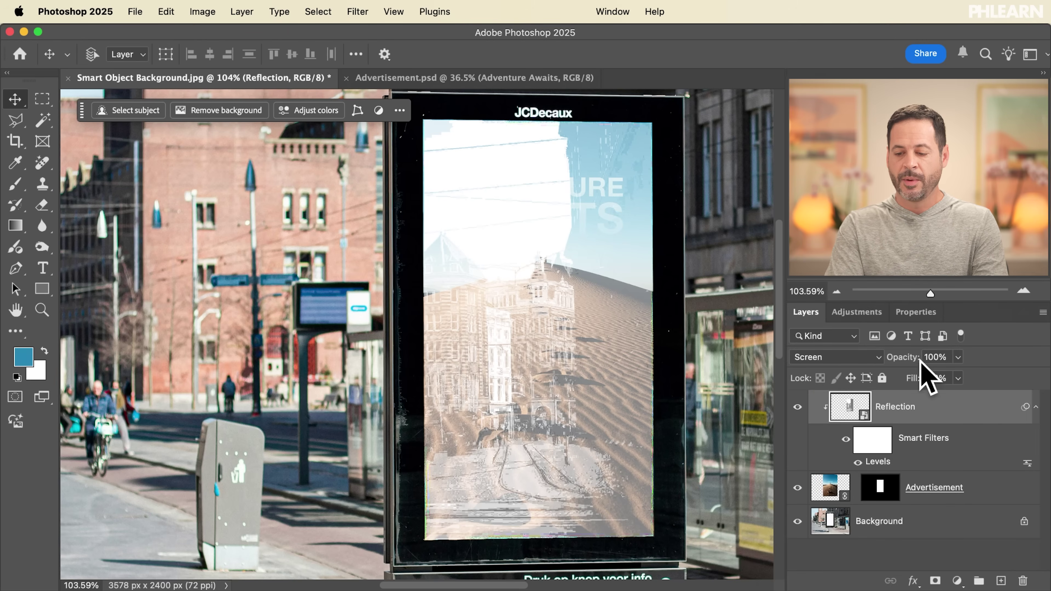
Try Soft Light, then keep the Reflection layer in Screen mode at about 44% opacity
click(855, 354)
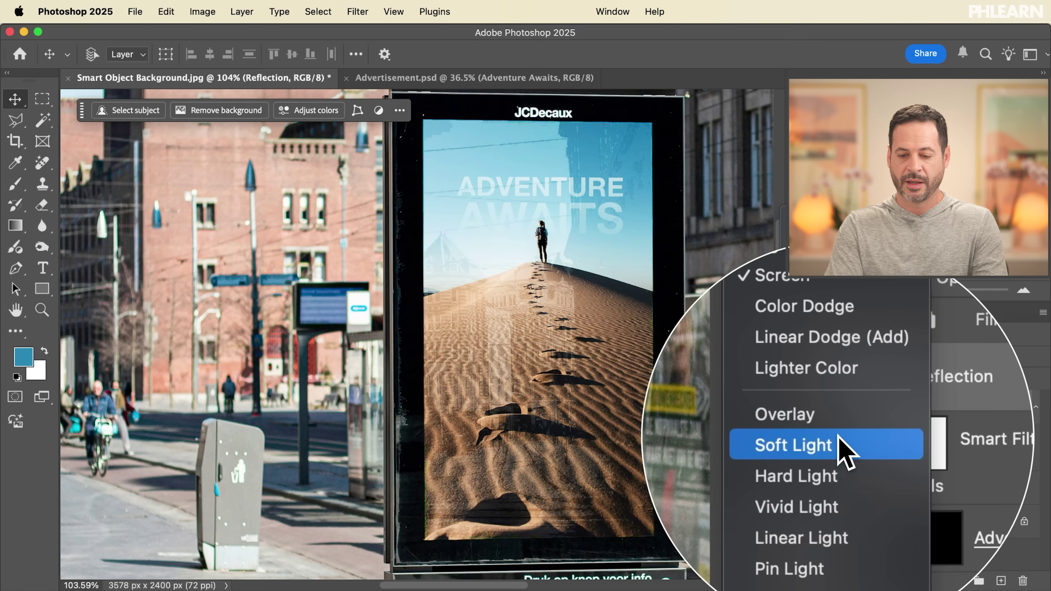
click(840, 437)
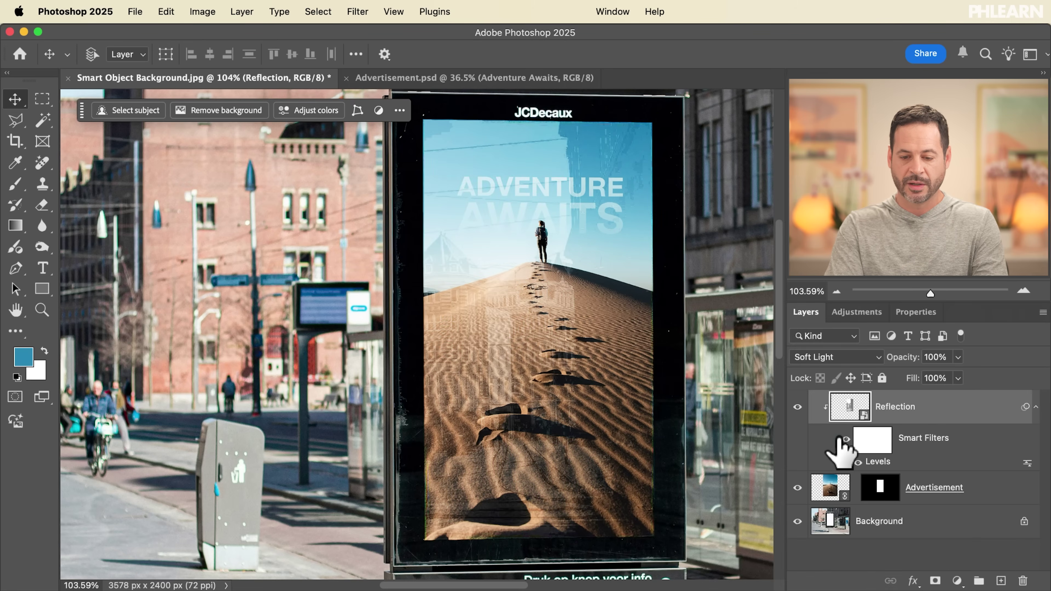
click(855, 358)
click(832, 281)
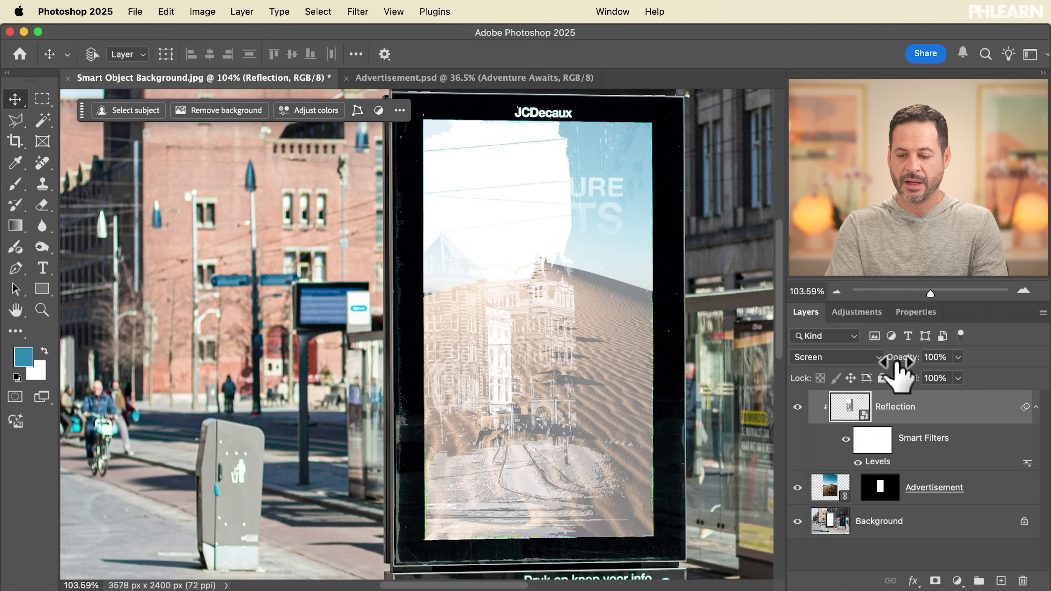
drag(877, 359, 875, 358)
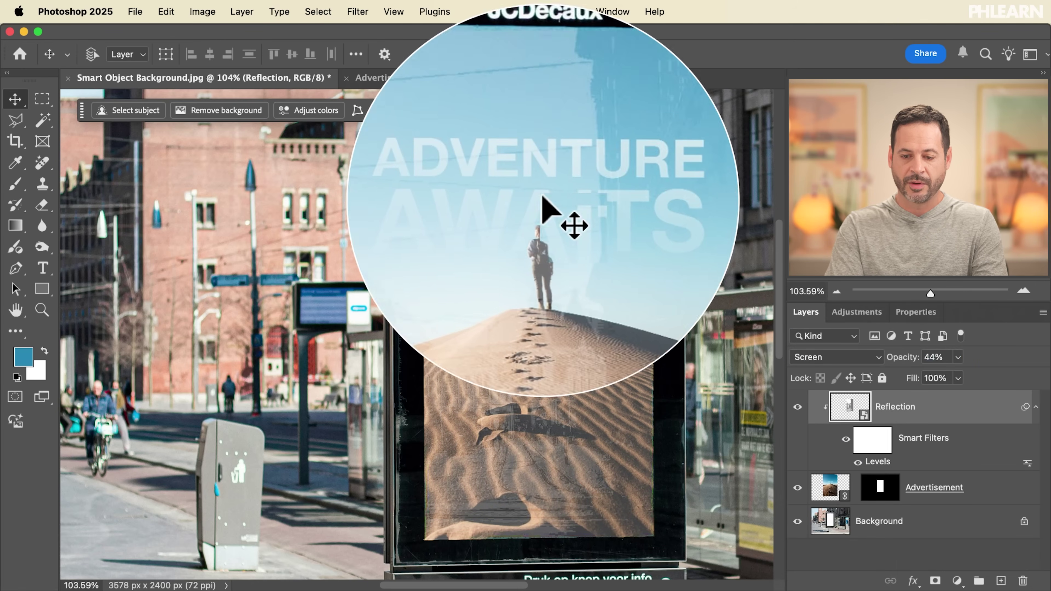
Retune the Levels smart filter's midtone and black-point sliders on the Reflection layer
double_click(878, 462)
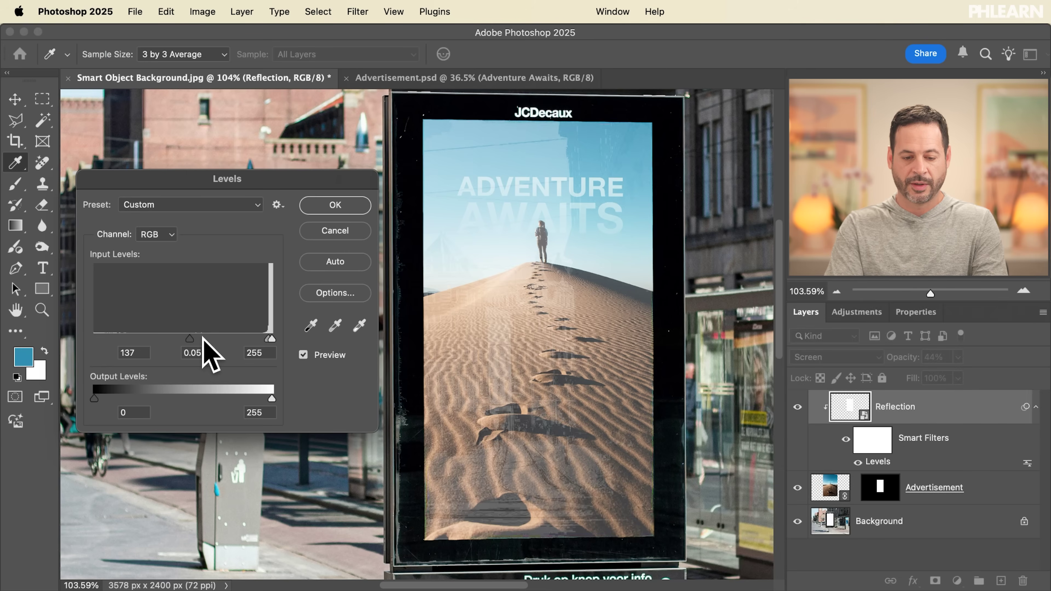
drag(267, 339, 266, 338)
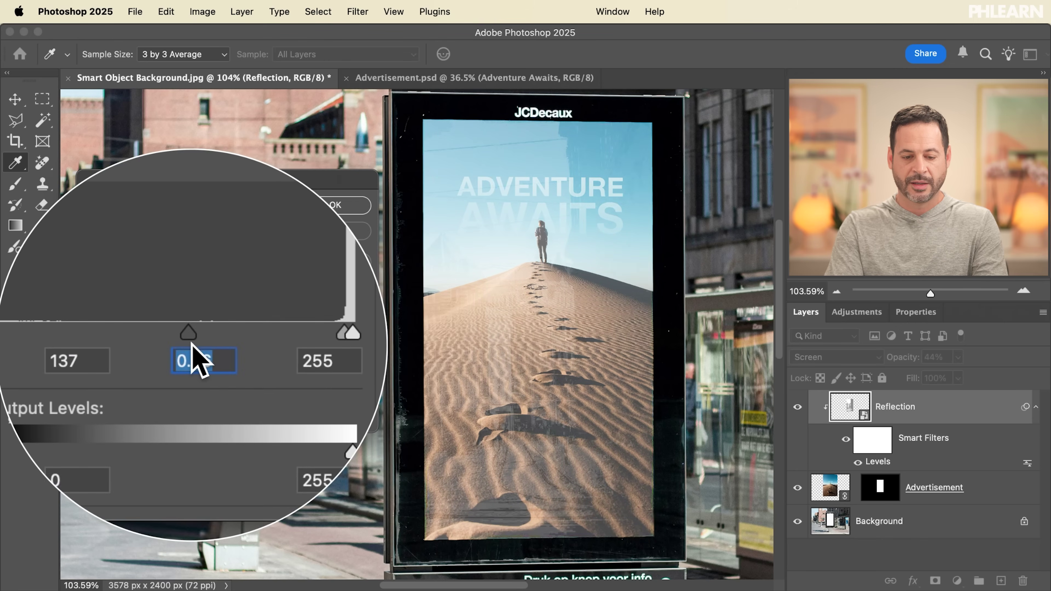
drag(191, 336, 211, 352)
click(351, 208)
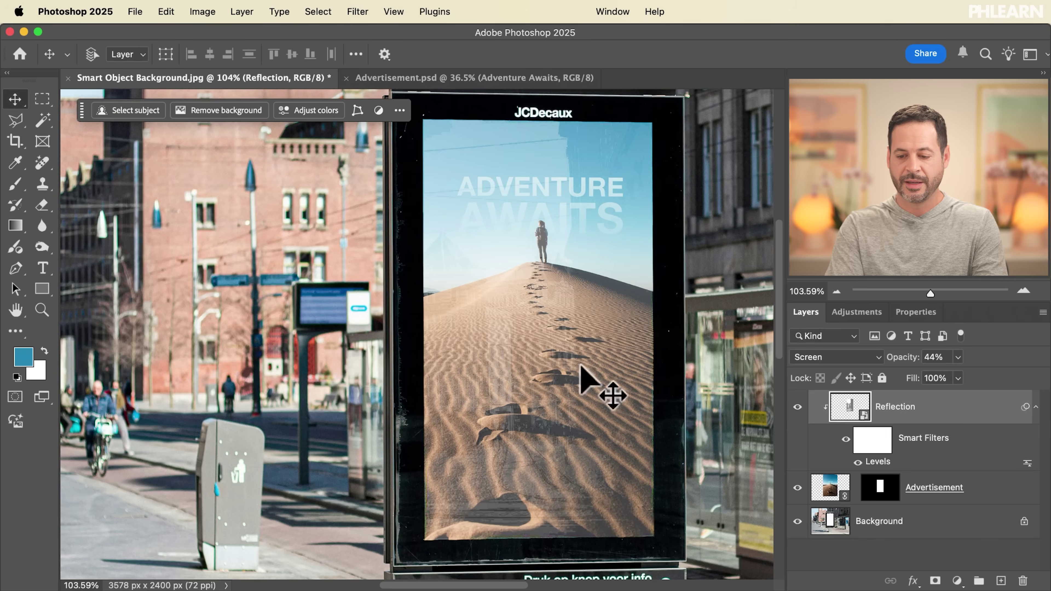
Lower the Reflection layer's opacity to 30%, comparing the effect with it shown and hidden
click(798, 407)
click(797, 407)
click(798, 407)
click(797, 407)
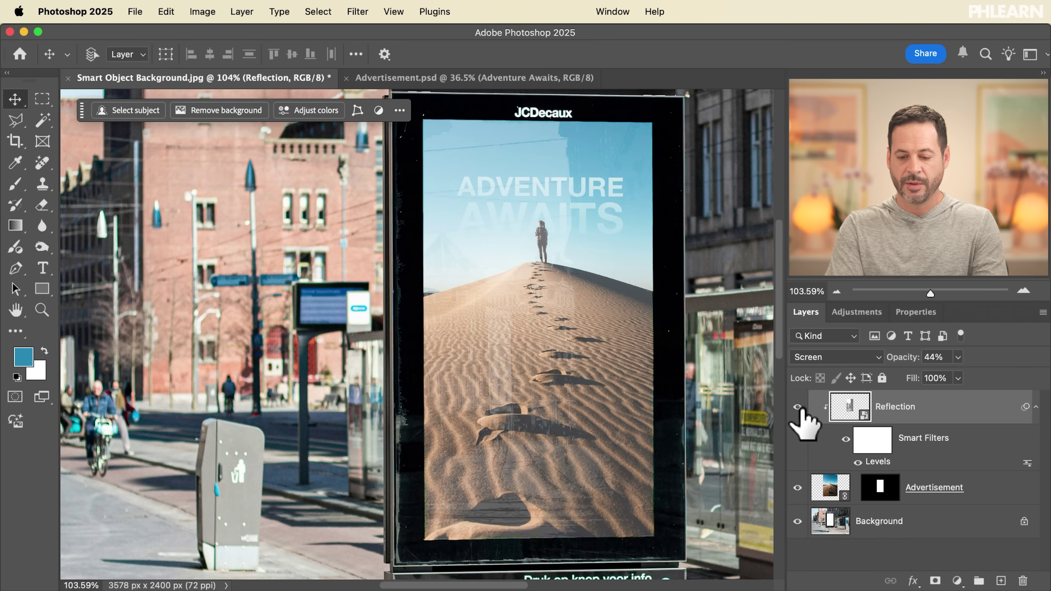
drag(900, 360, 896, 360)
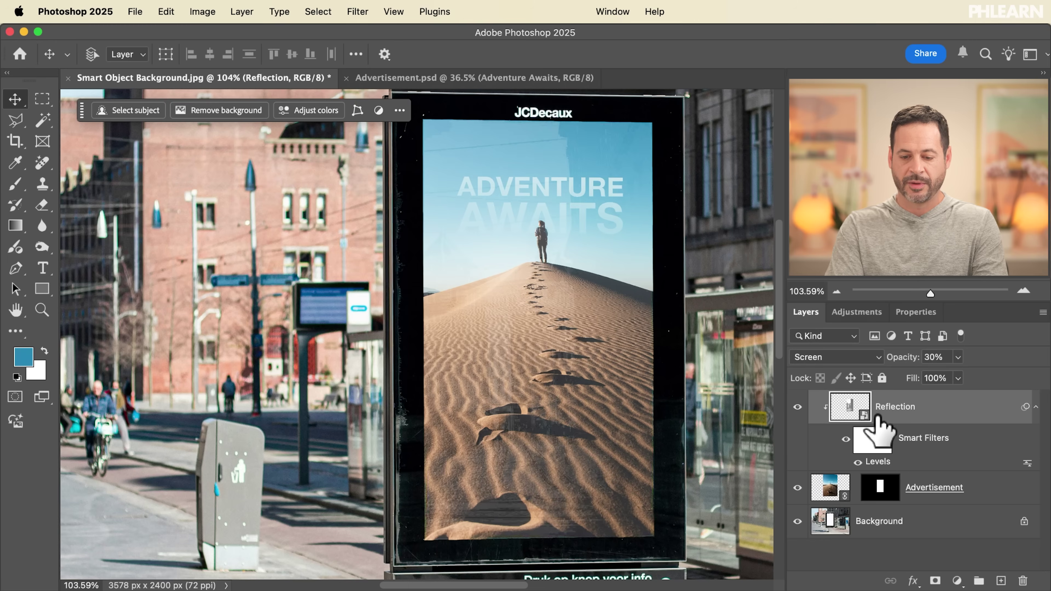
scroll(621, 364, up, 5)
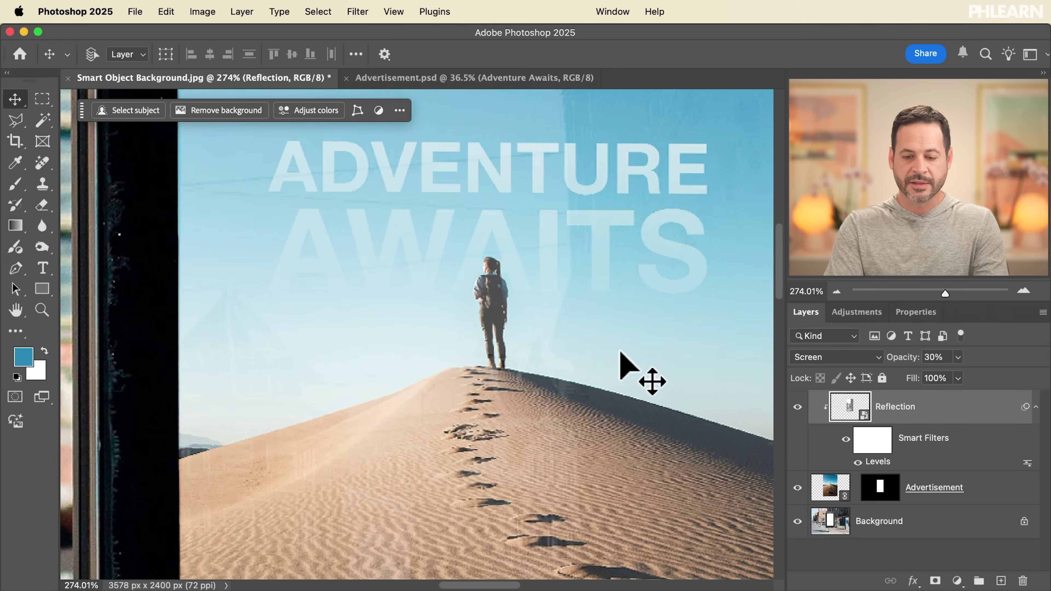
scroll(621, 364, up, 3)
scroll(620, 352, up, 1)
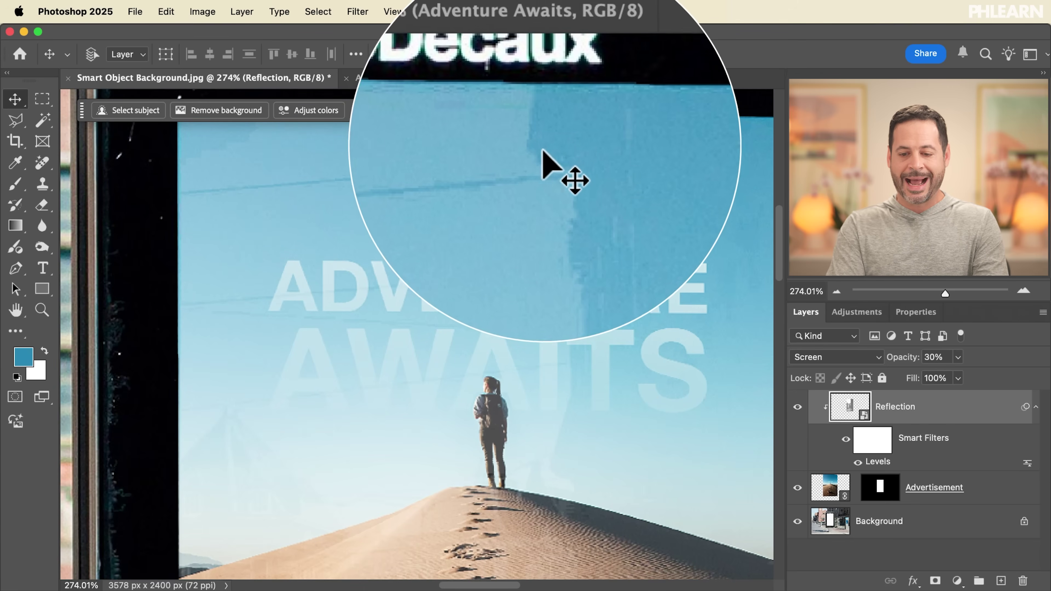
Toggle the Reflection layer's visibility repeatedly to compare the poster with and without reflections
click(797, 407)
click(797, 407)
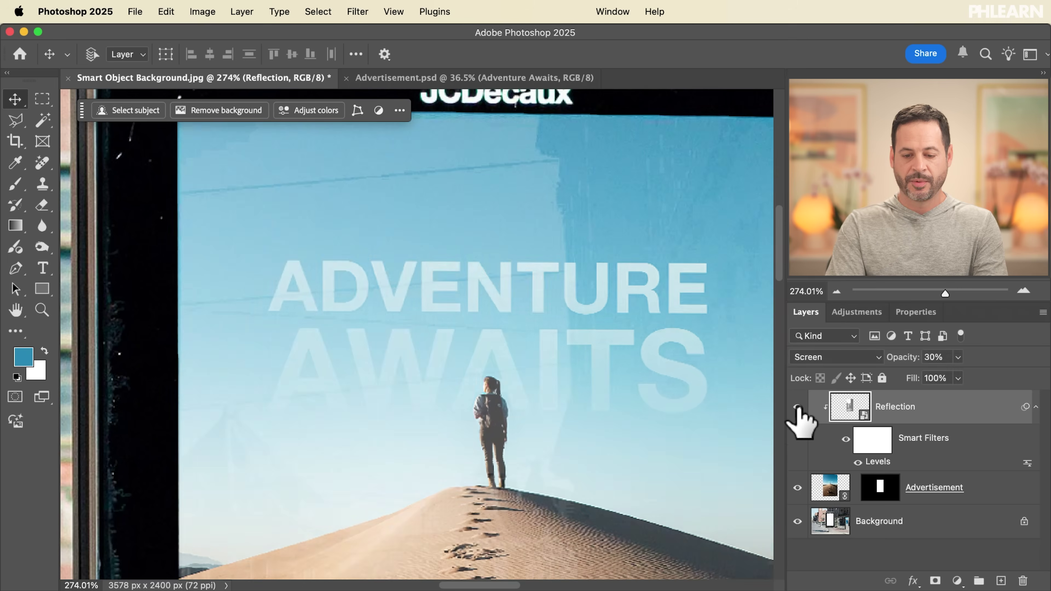
click(797, 407)
click(797, 407)
click(797, 407)
click(797, 407)
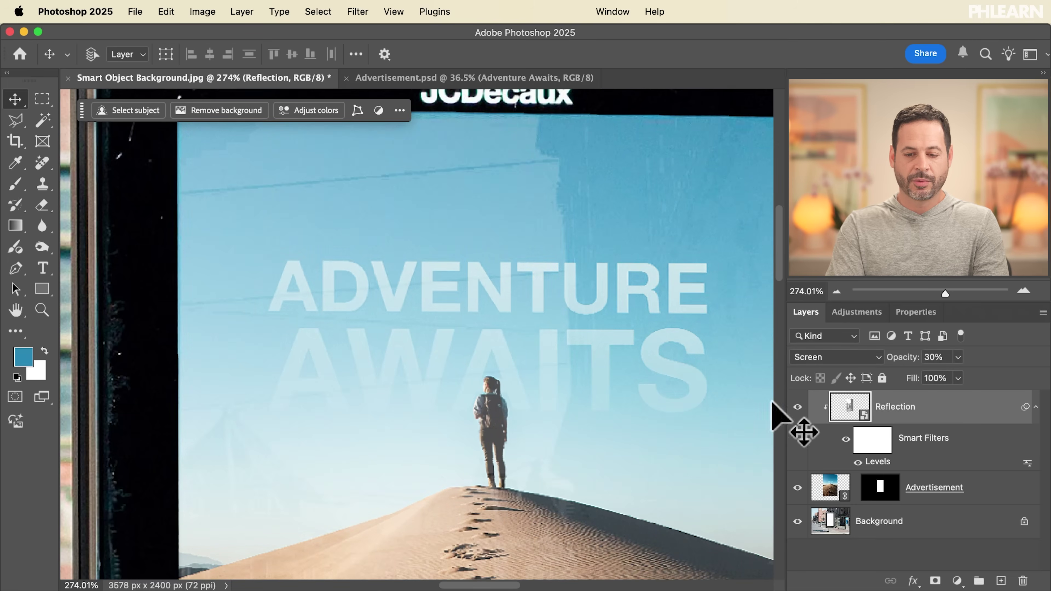
scroll(474, 297, down, 15)
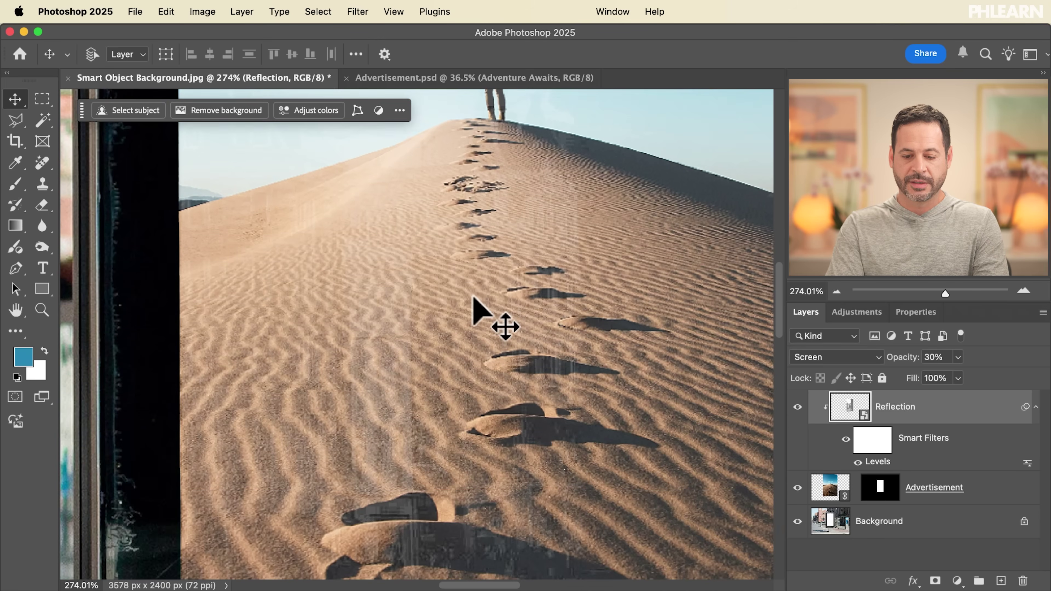
scroll(473, 297, up, 15)
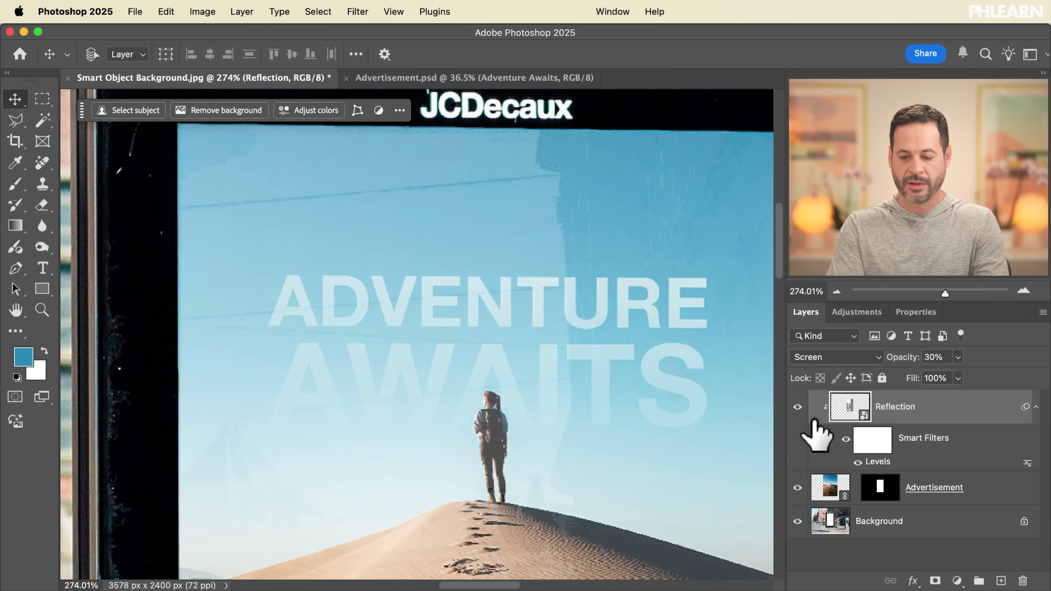
click(797, 406)
click(798, 406)
click(798, 406)
click(797, 407)
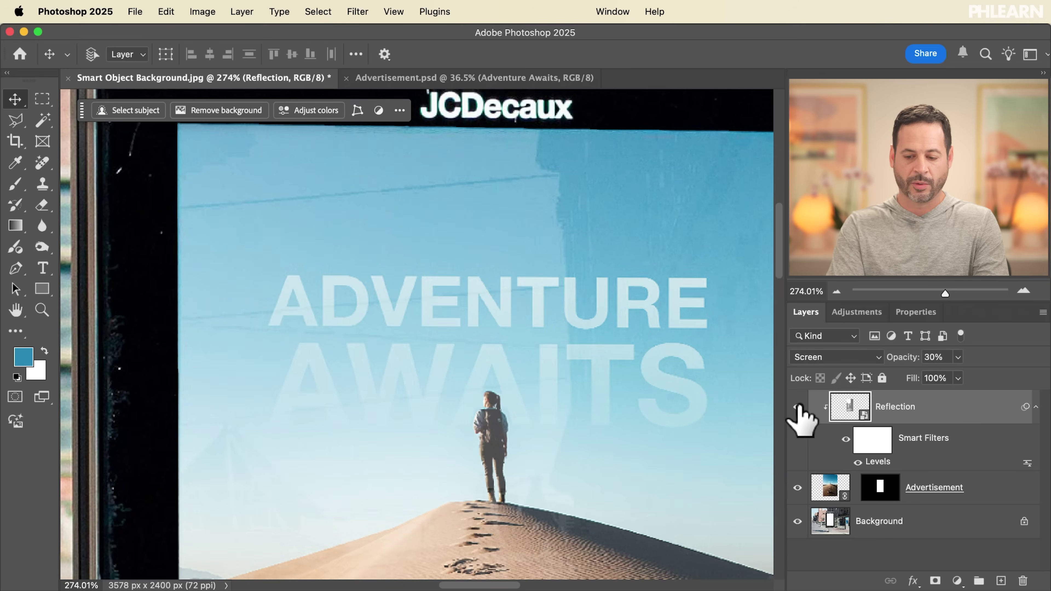
Switch the Levels smart filter off and back on to check its effect
click(858, 462)
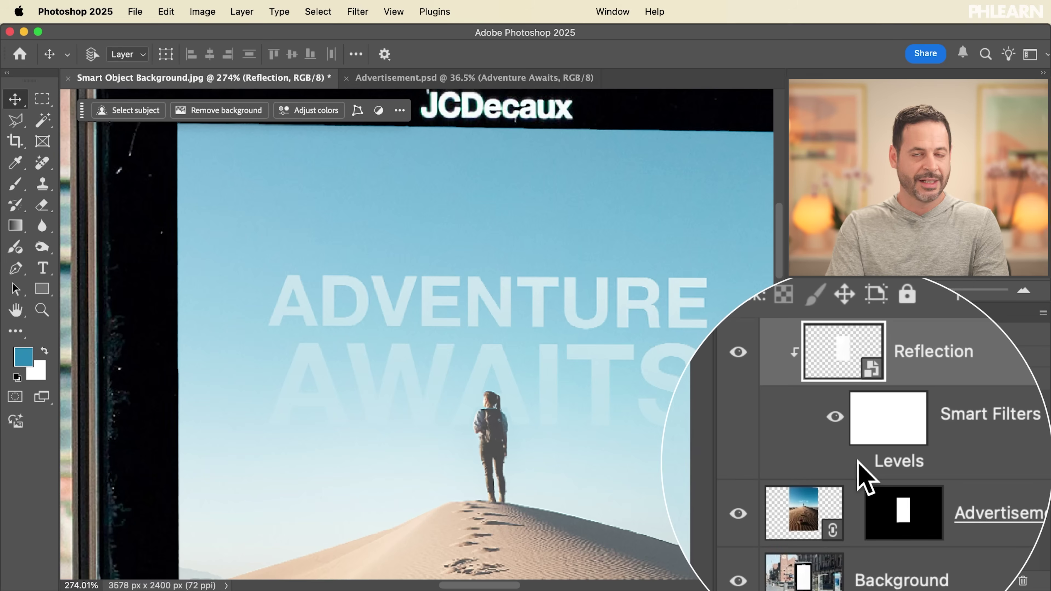
click(858, 463)
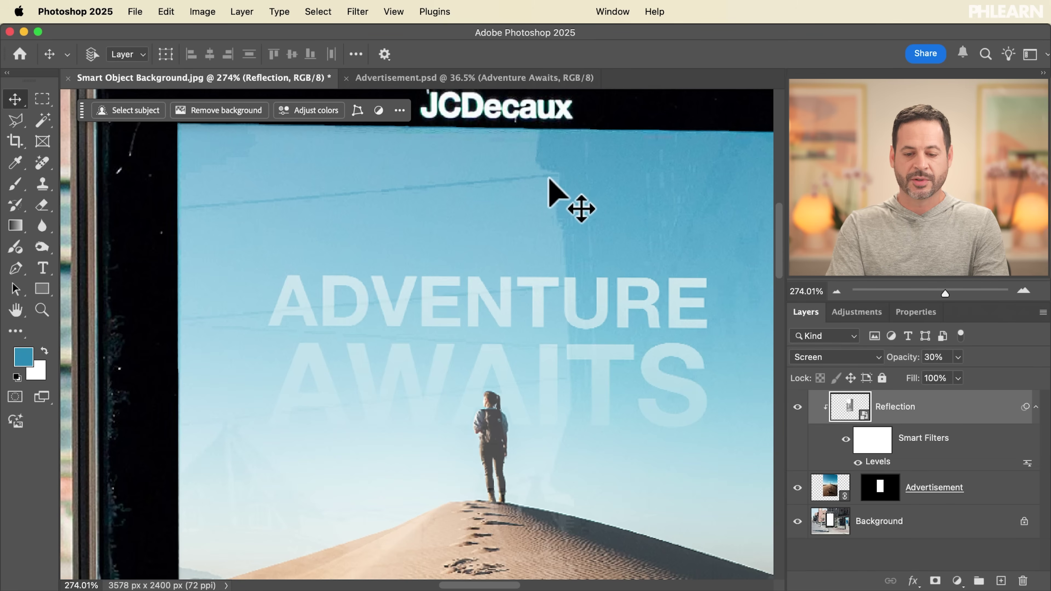
scroll(550, 179, down, 10)
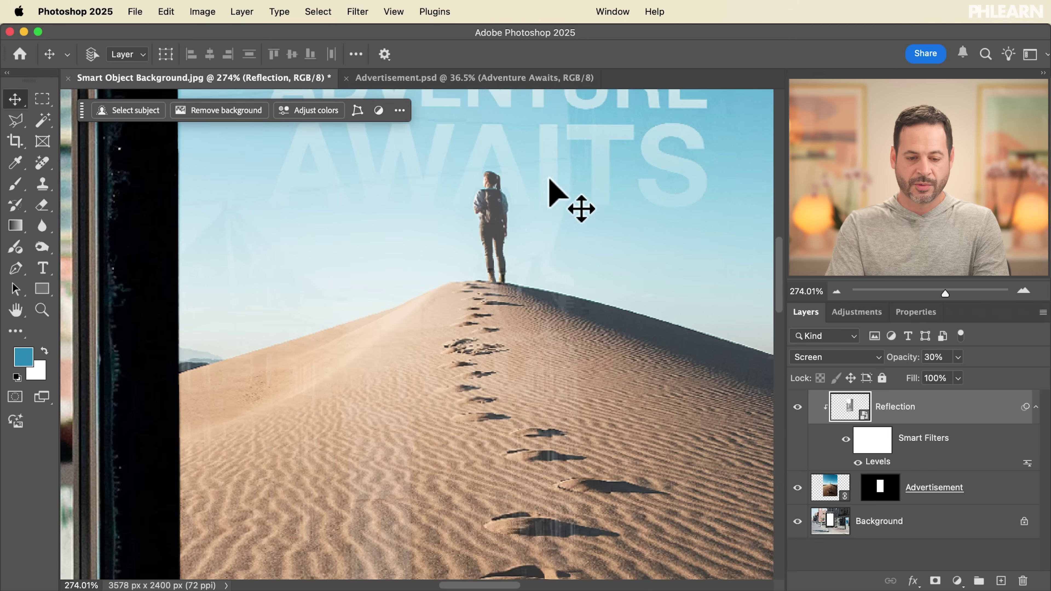
scroll(519, 225, down, 8)
scroll(520, 225, down, 6)
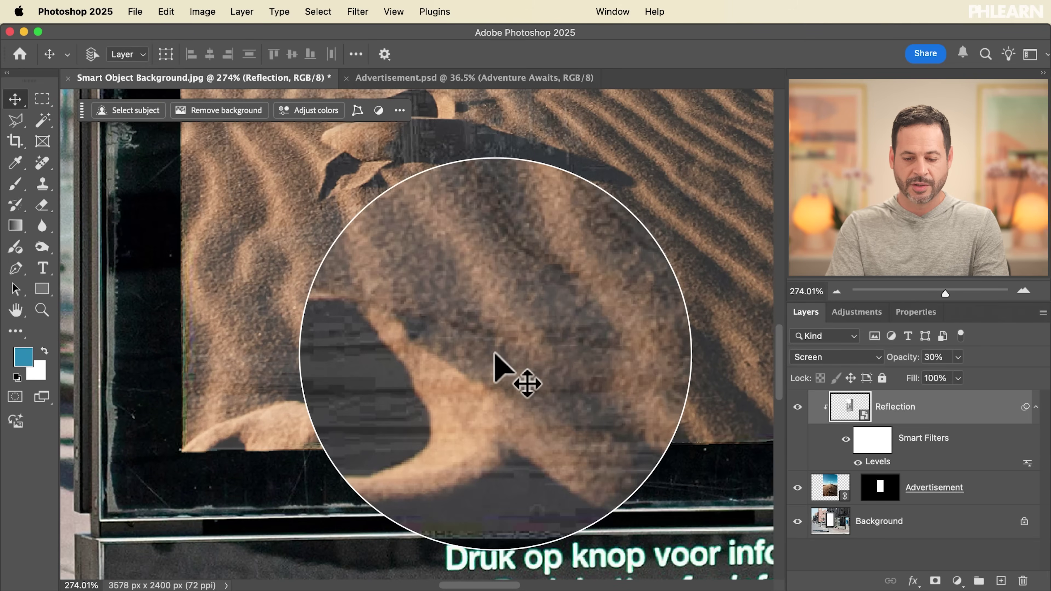
scroll(403, 348, down, 6)
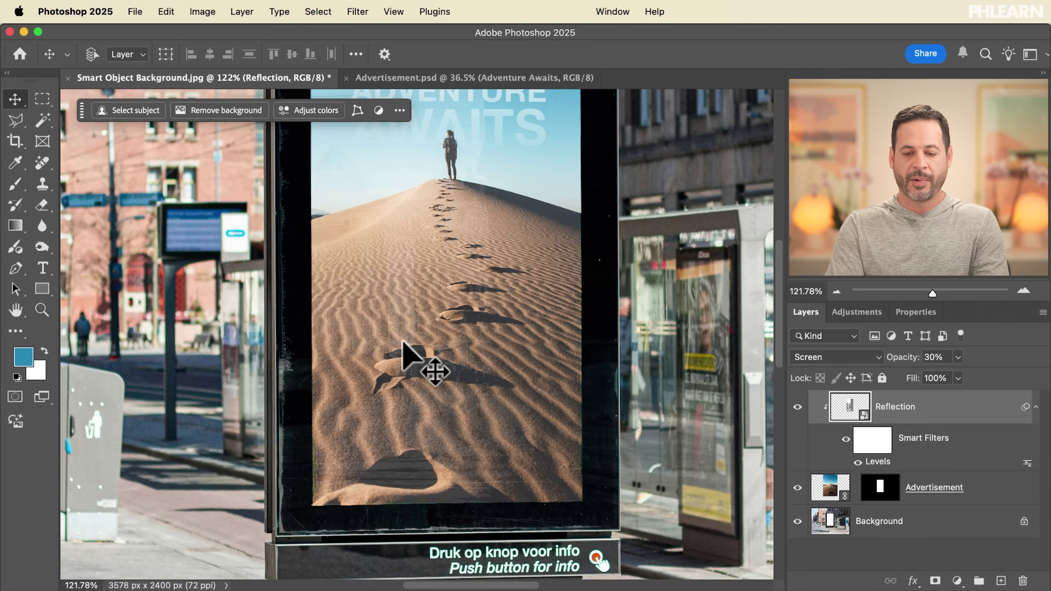
scroll(403, 348, down, 3)
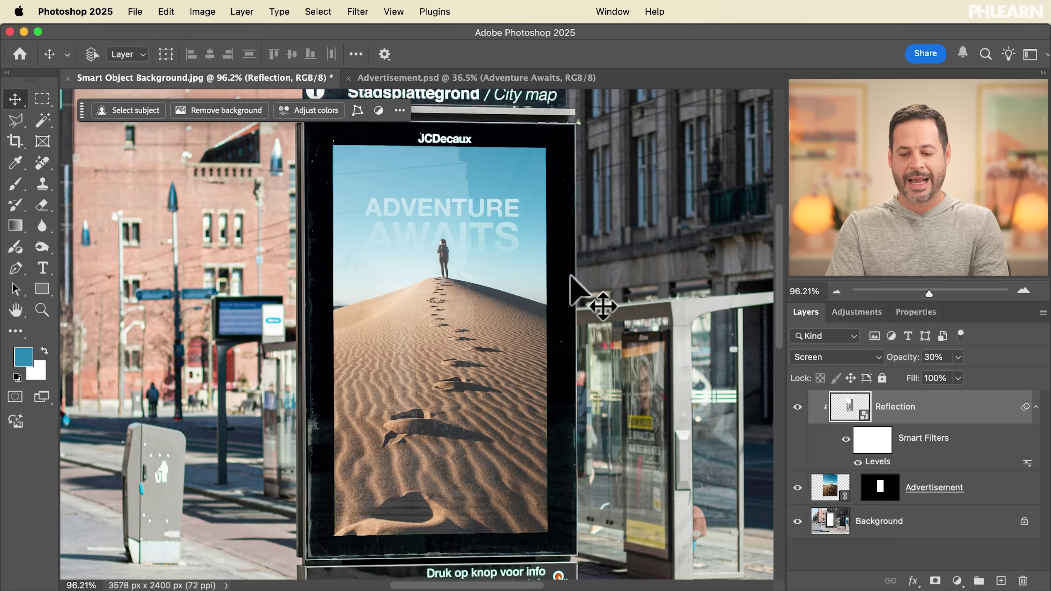
scroll(580, 286, down, 2)
scroll(580, 286, up, 1)
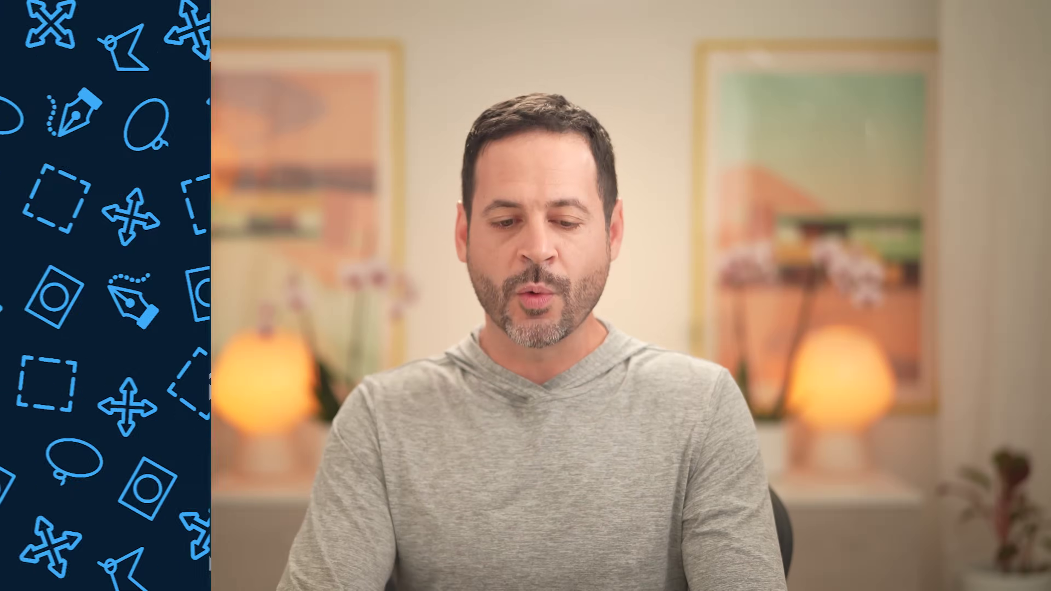